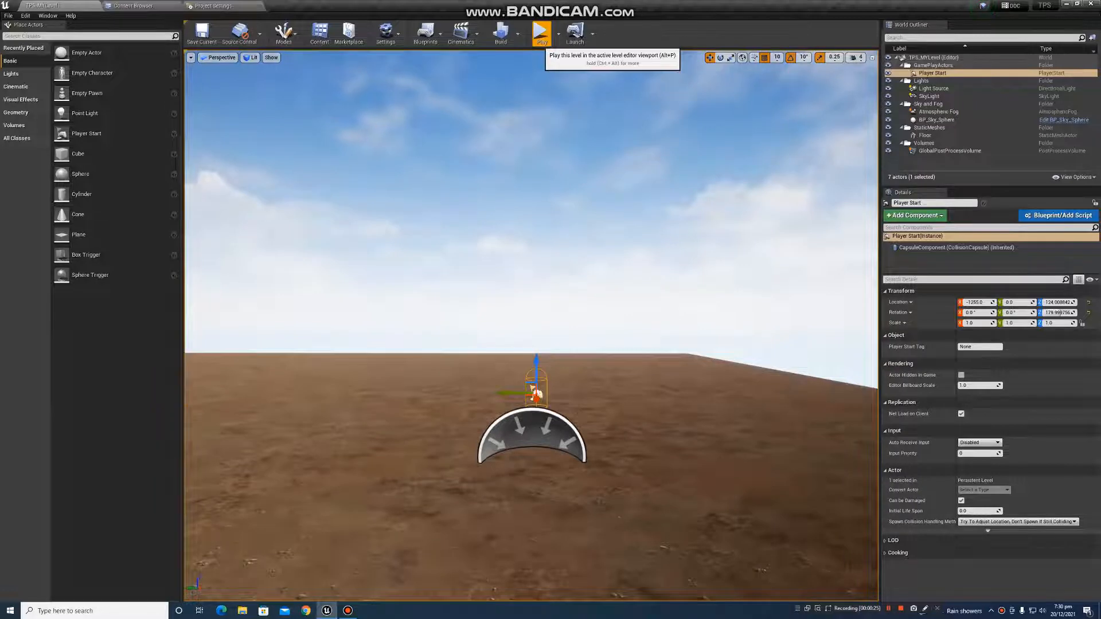
Step: Play the level and test walking the character forward, then end the play session
click(541, 33)
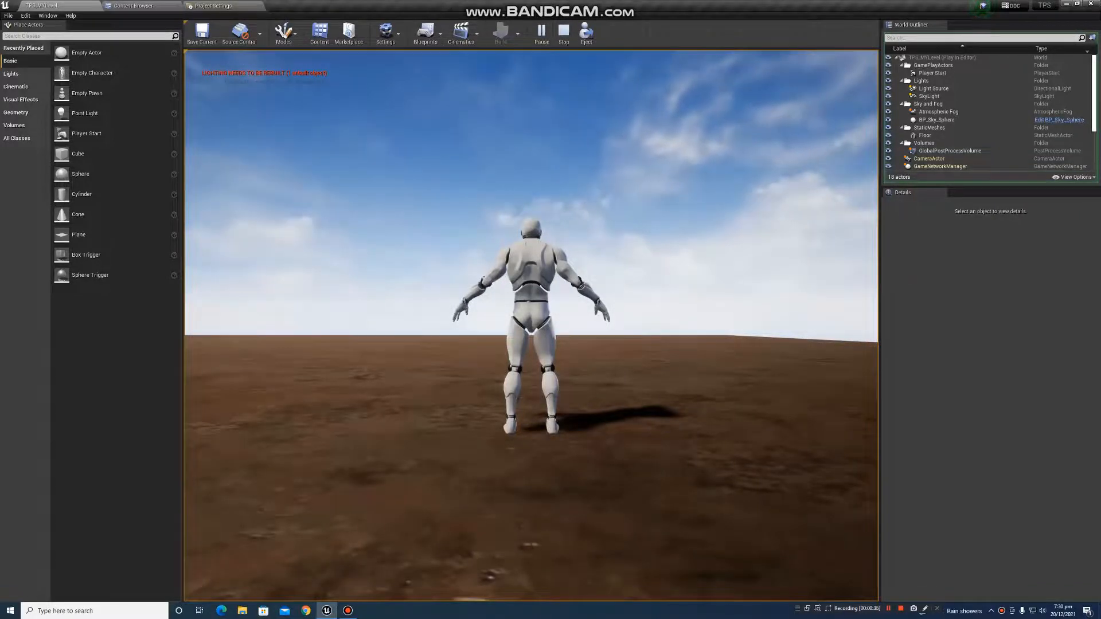
key(w)
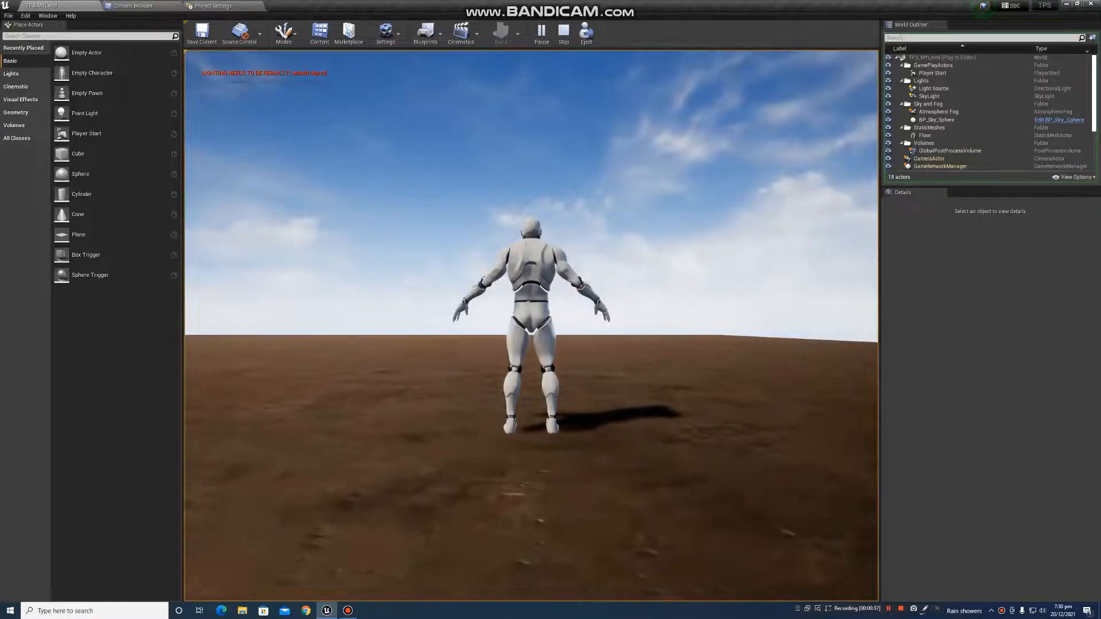
key(w)
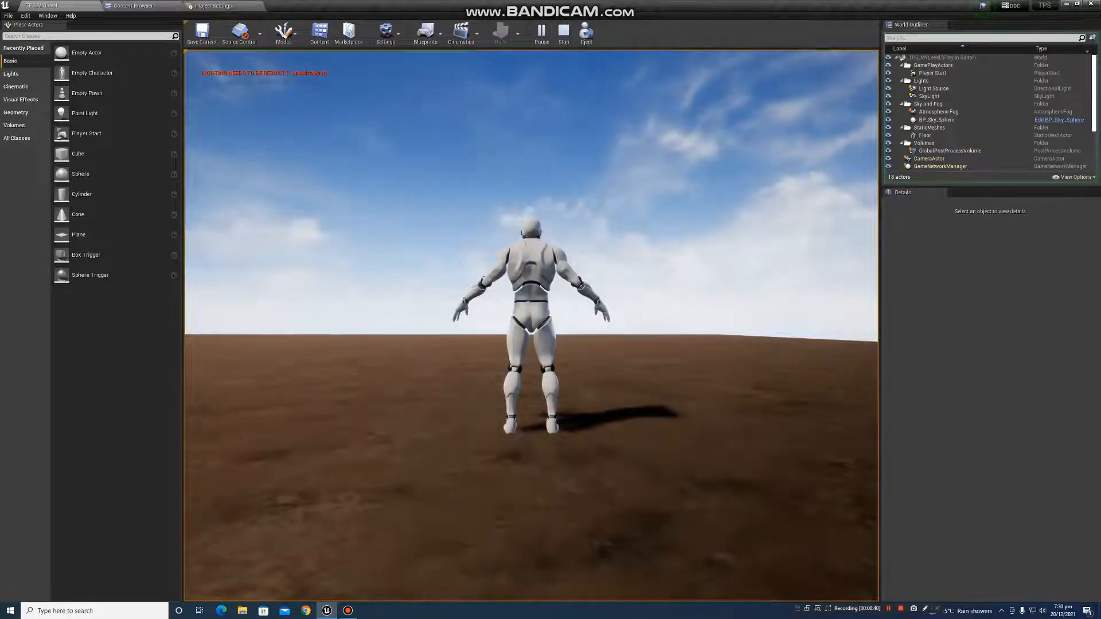
key(w)
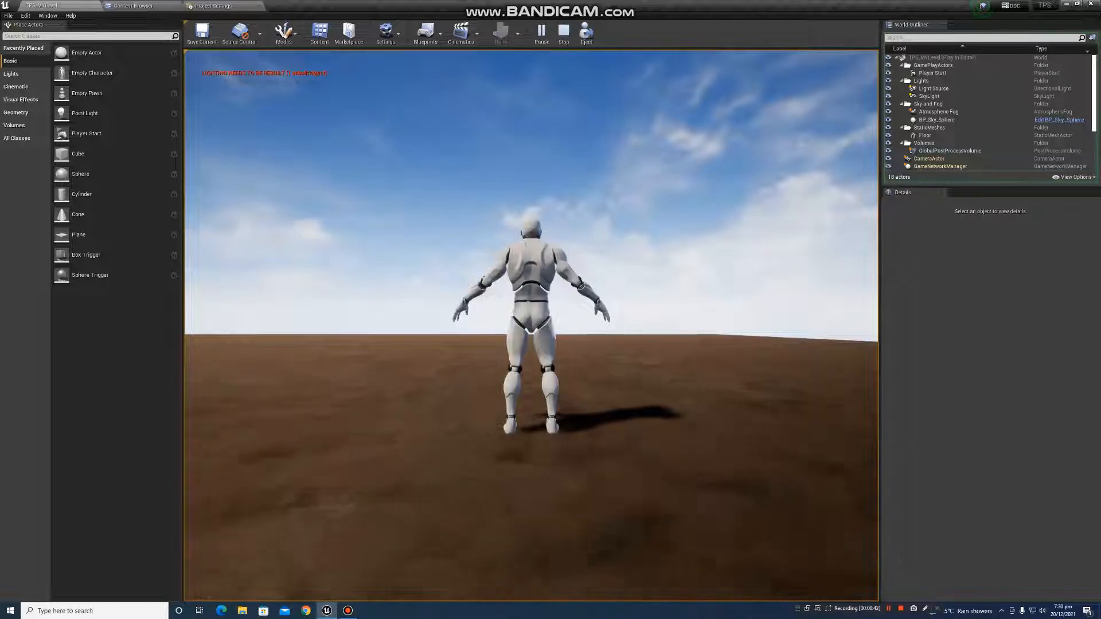
key(w)
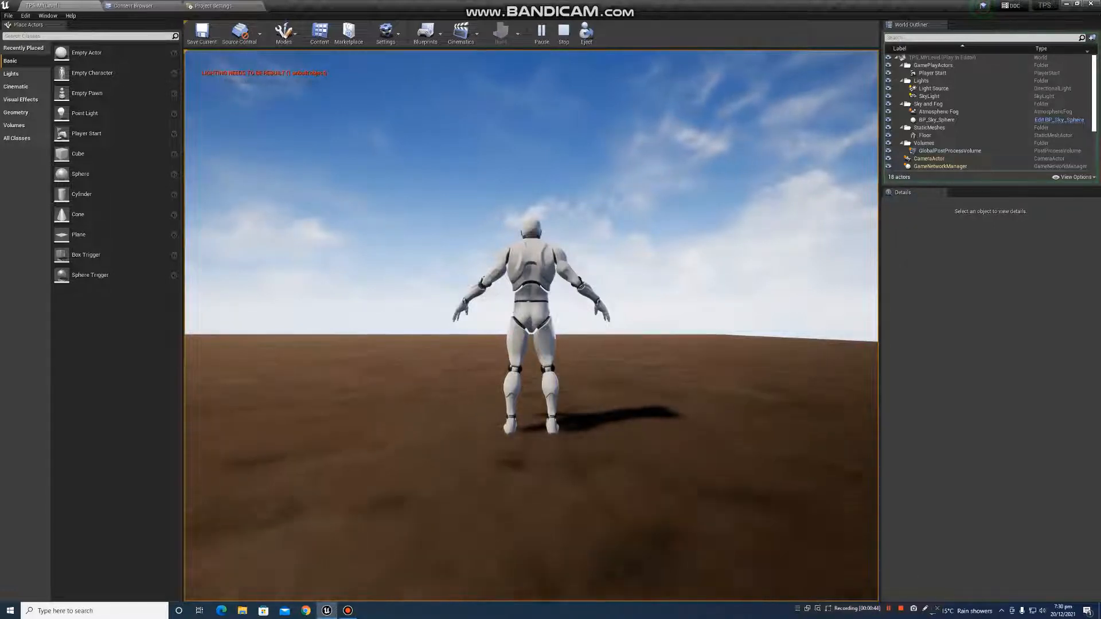
key(w)
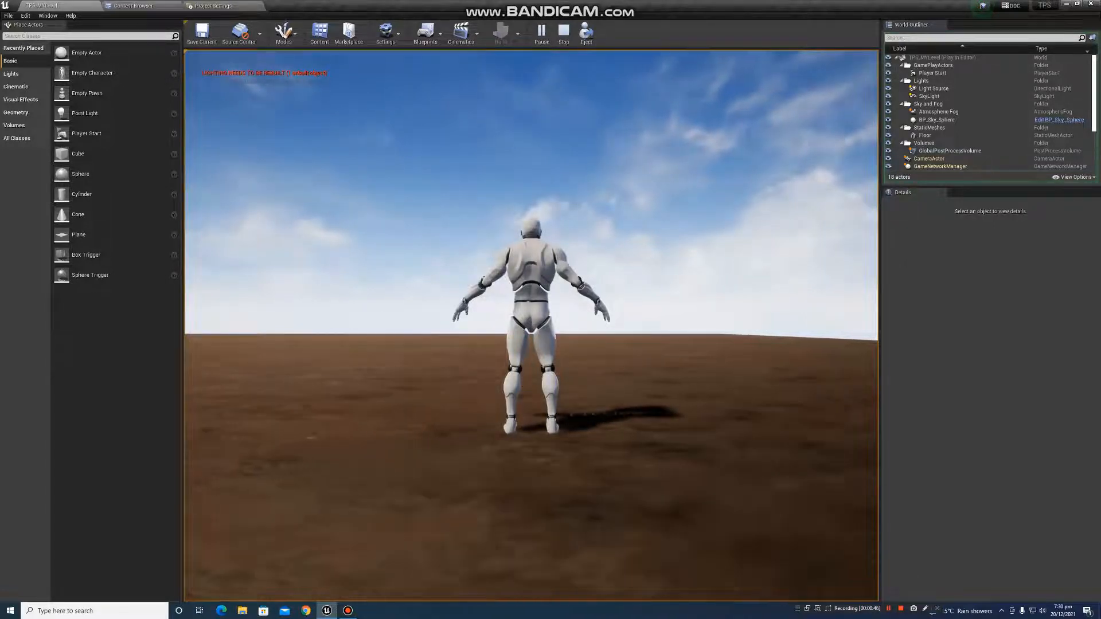
key(w)
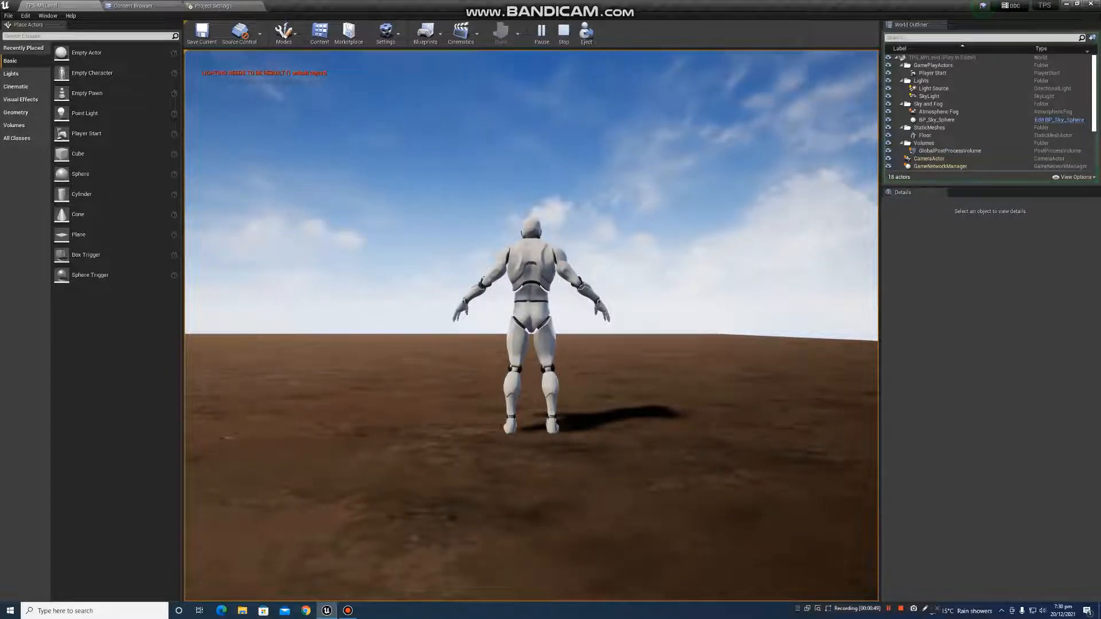
key(Escape)
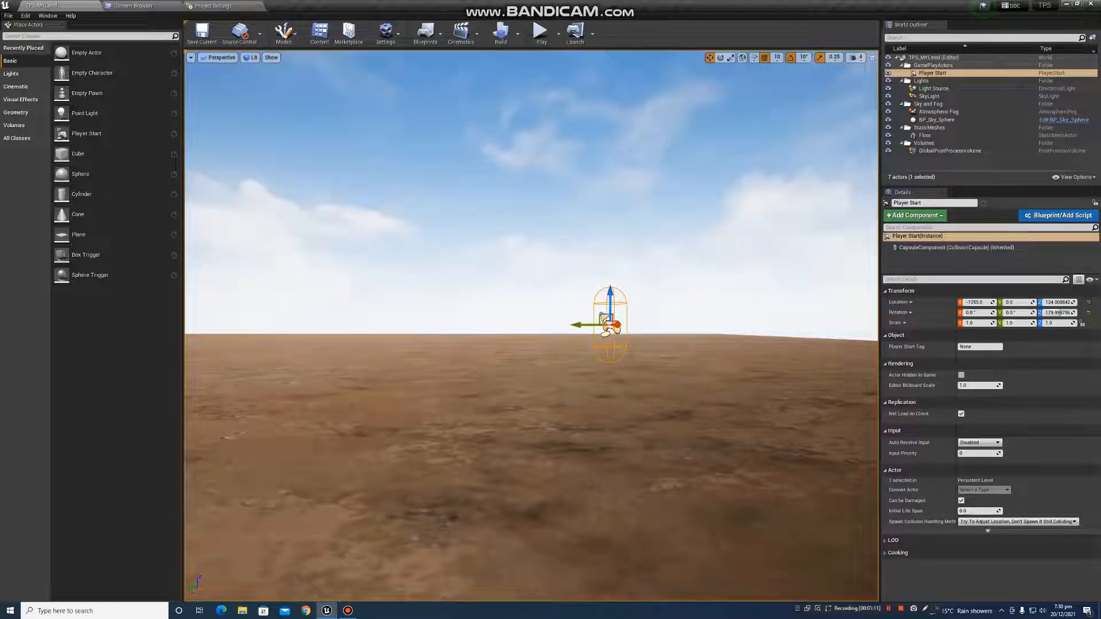
Step: Add an axis mapping named LookLR in the project's Engine Input settings
click(213, 6)
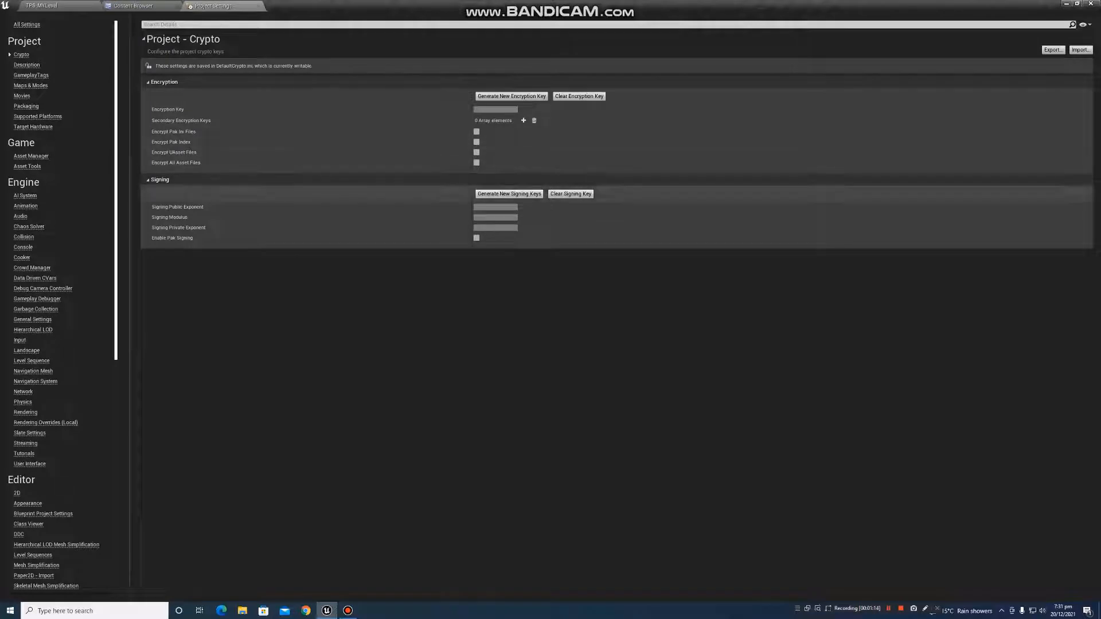
click(20, 340)
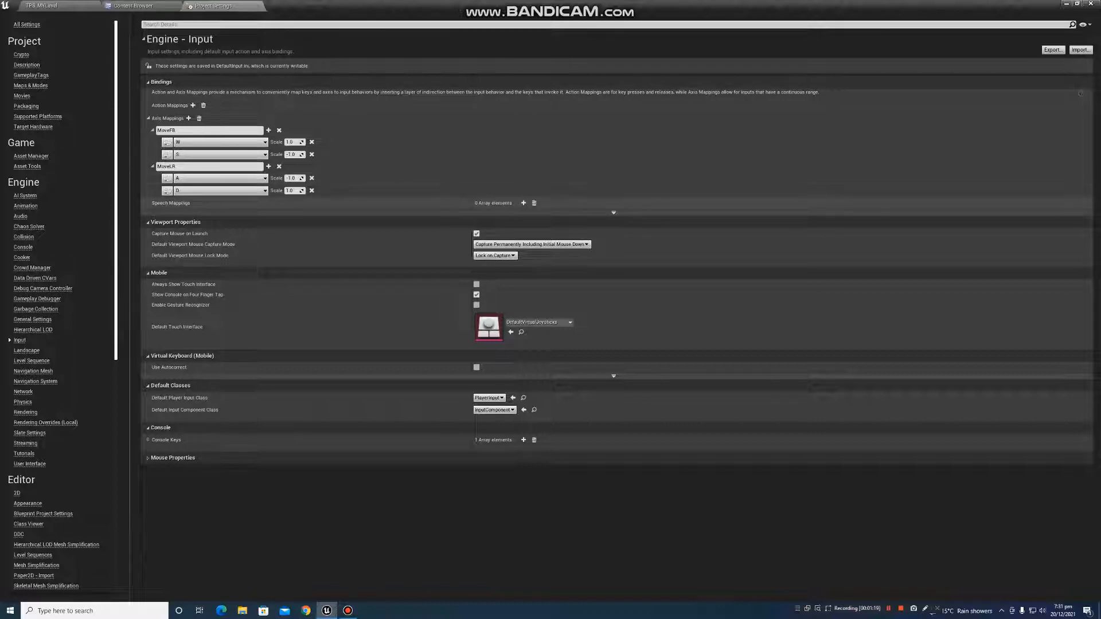
click(189, 118)
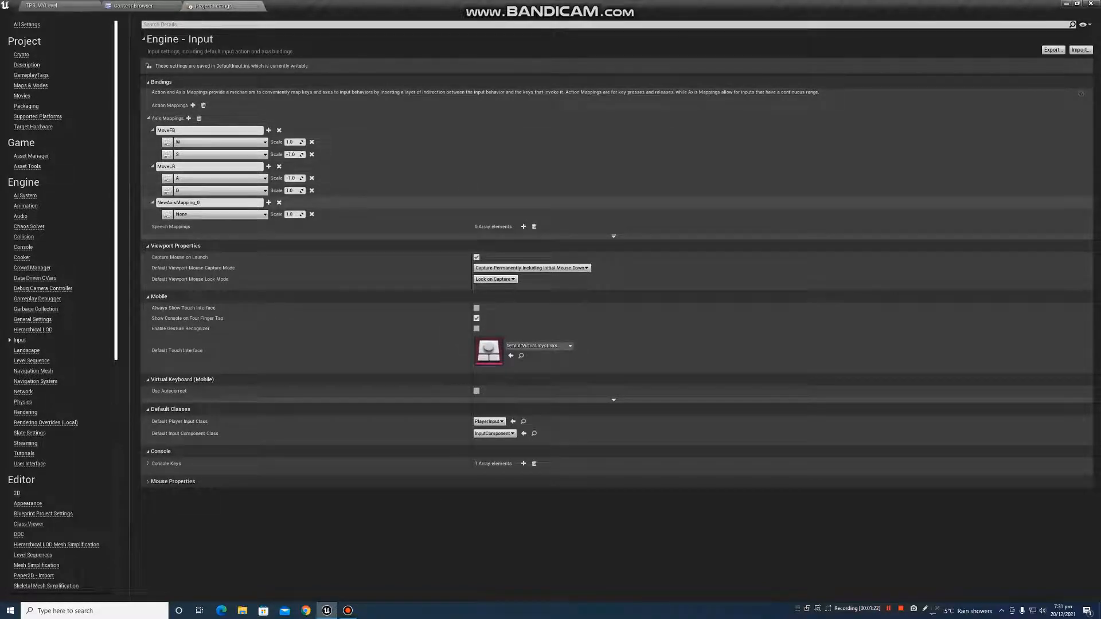
click(158, 202)
key(ctrl+a)
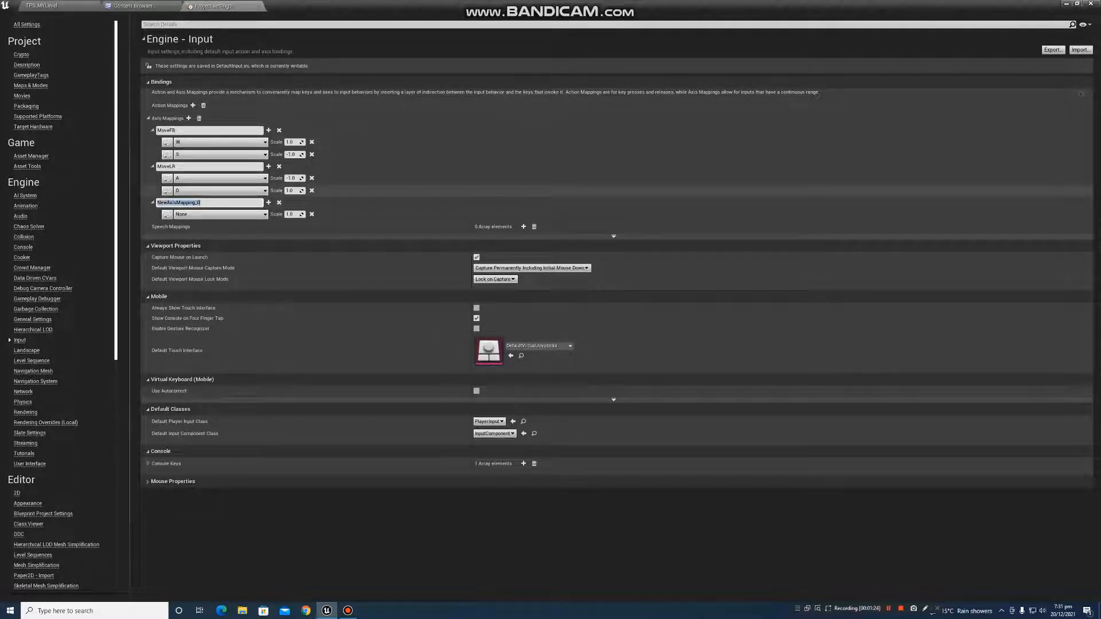
key(BackSpace)
text(R)
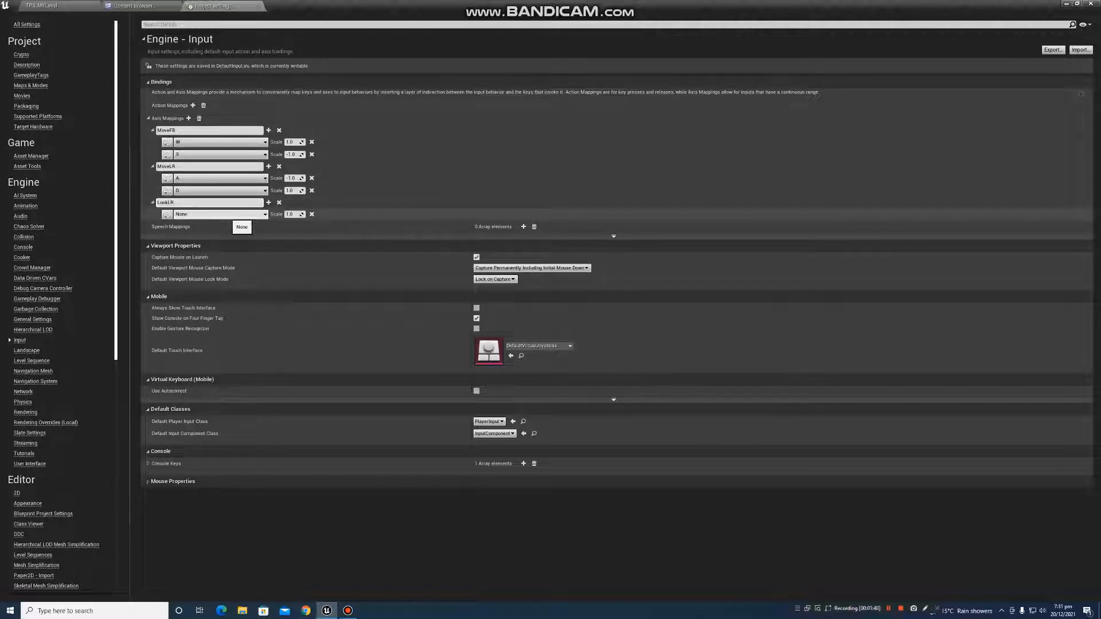
Step: Bind the LookLR axis mapping to Mouse X
click(229, 214)
click(228, 215)
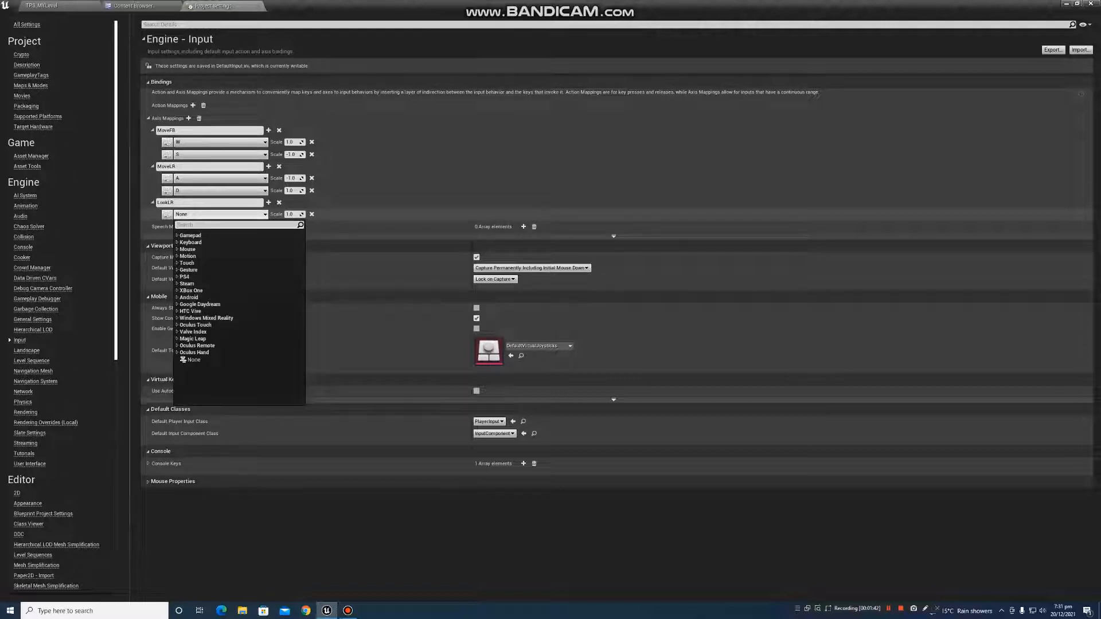
text(mouse)
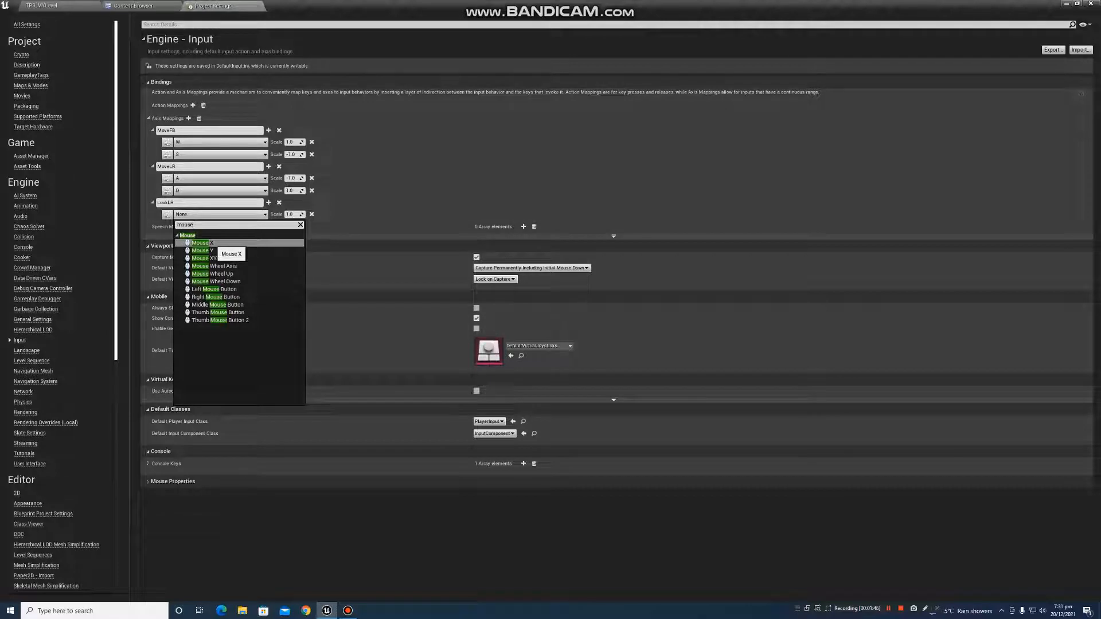
click(210, 243)
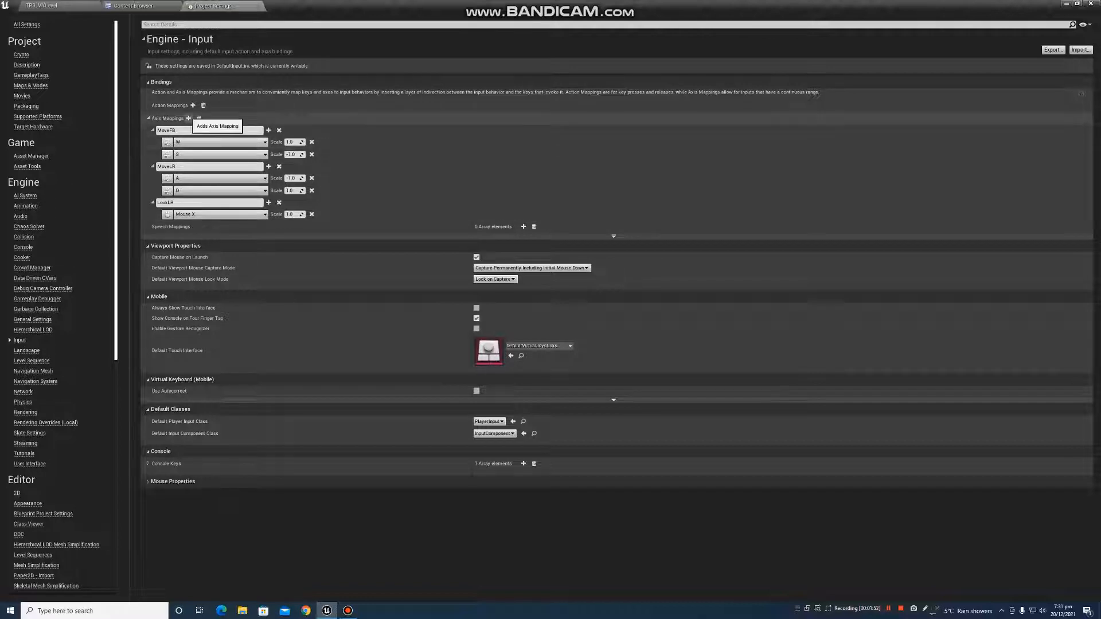
Step: Add another axis mapping named lookUD below LookLR
click(189, 119)
click(198, 227)
key(BackSpace)
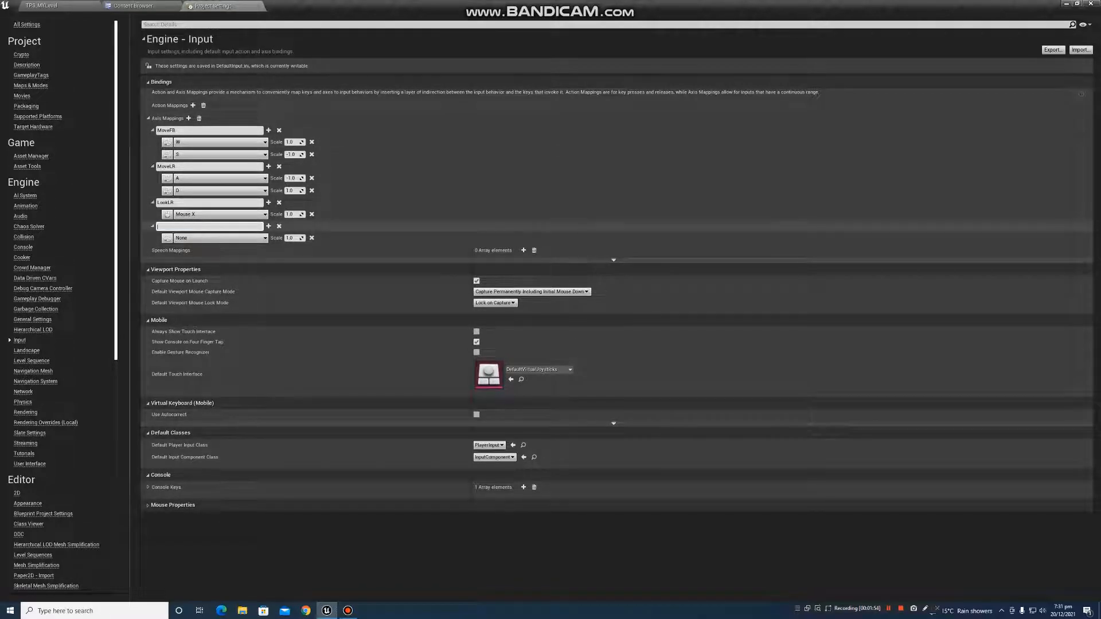
text(lookUD)
Step: Bind the lookUD axis mapping to Mouse Y
click(230, 238)
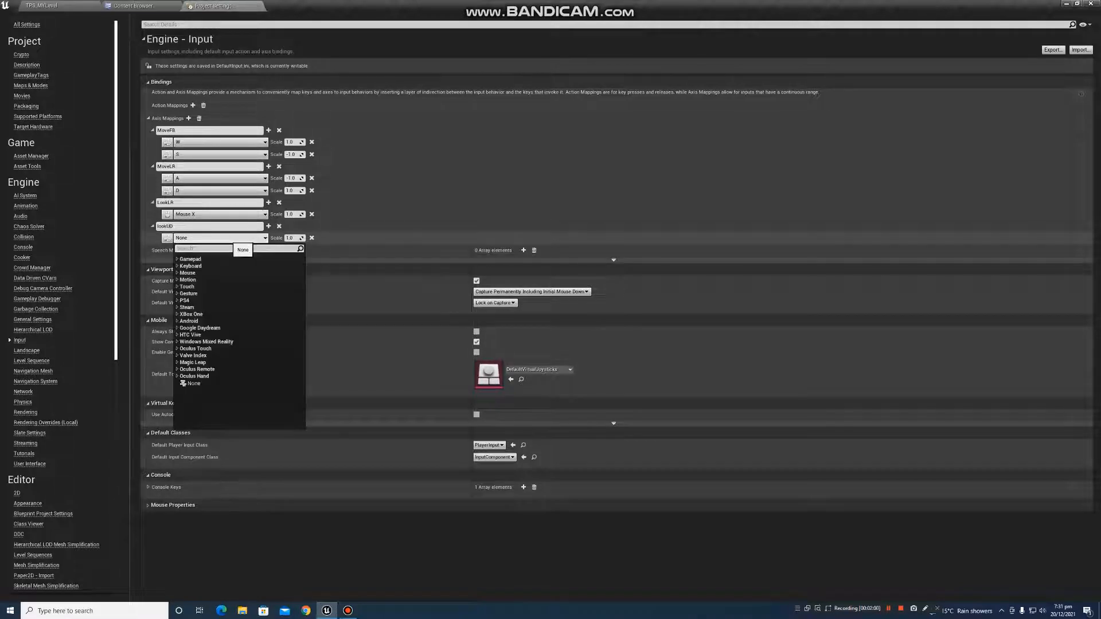
text(mous)
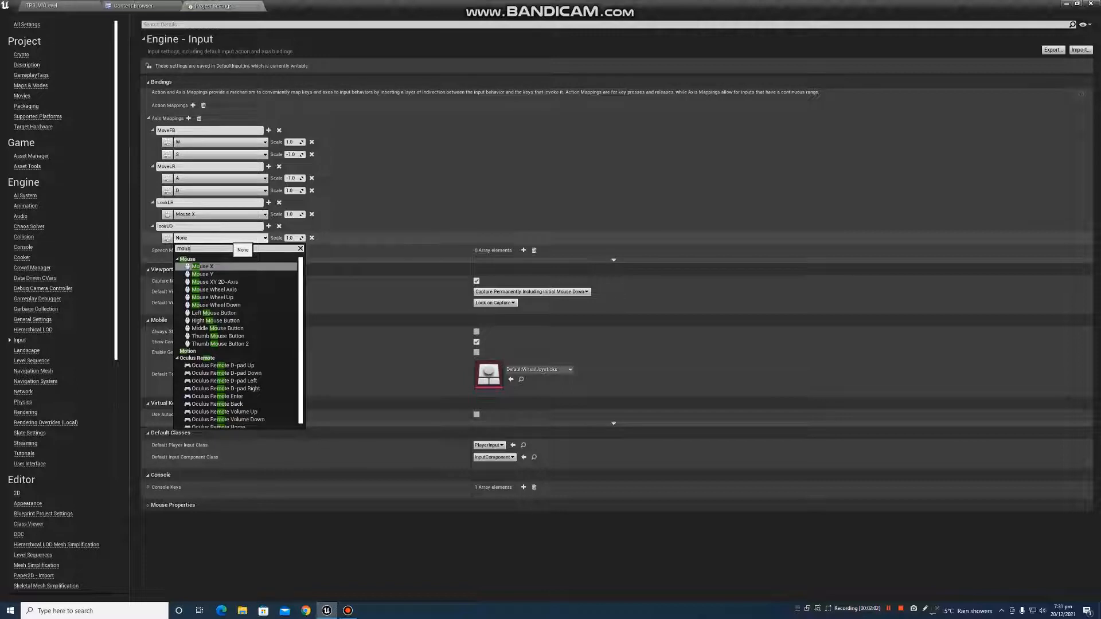
text(e)
key(Down)
key(Return)
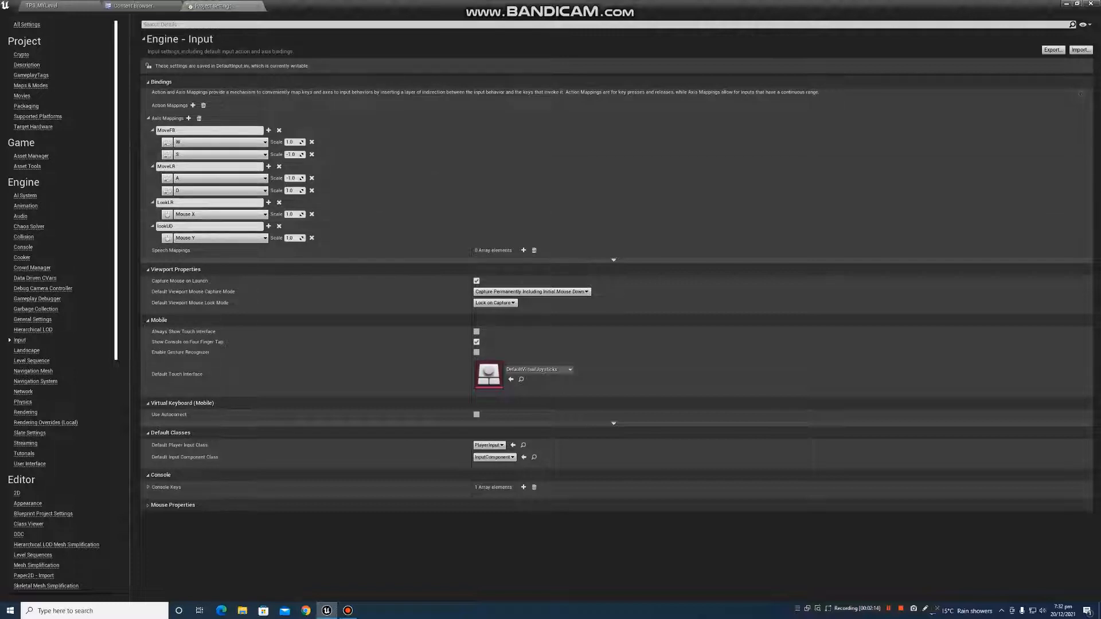
Step: Open the TPS_MYCH character blueprint from the Blueprints folder and dock its editor in the main window
click(132, 6)
double_click(298, 61)
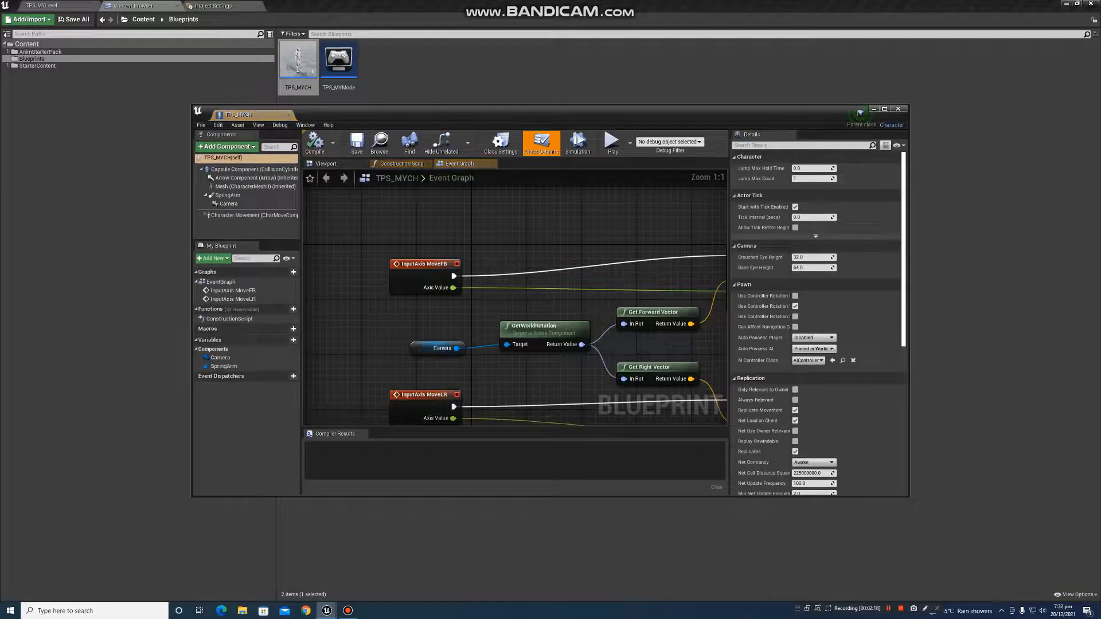
drag(258, 117, 289, 7)
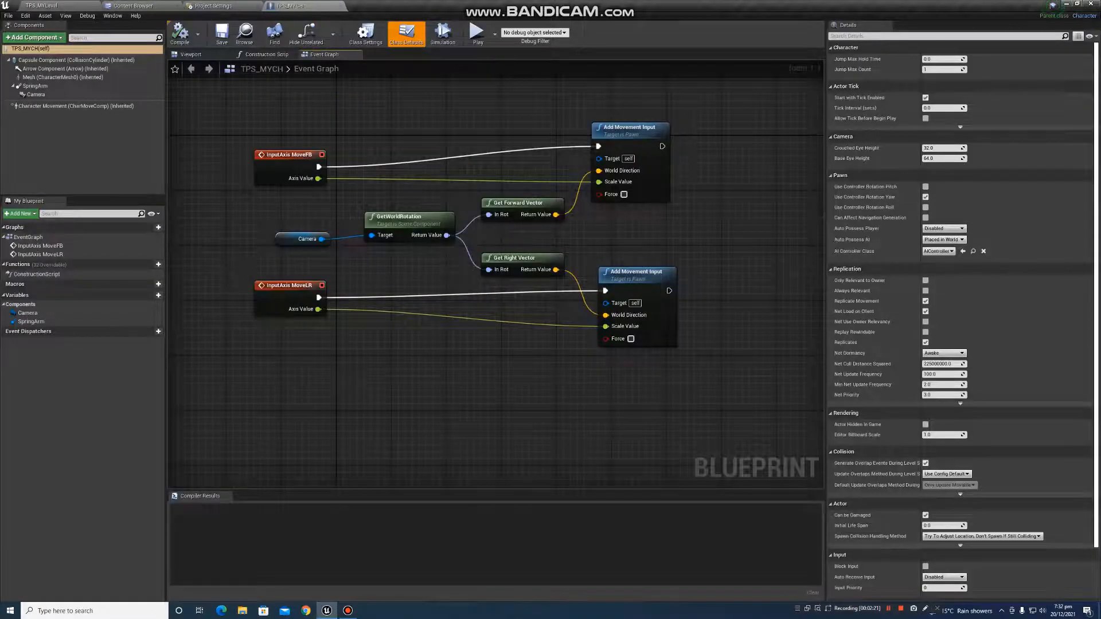
scroll(502, 262, down, 5)
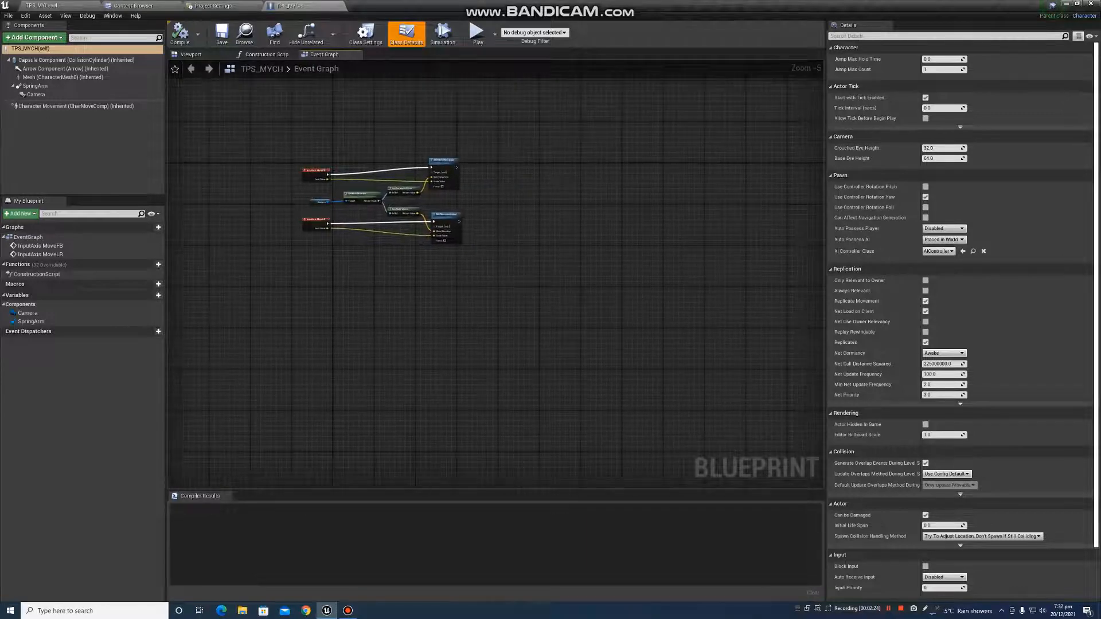
scroll(296, 246, up, 5)
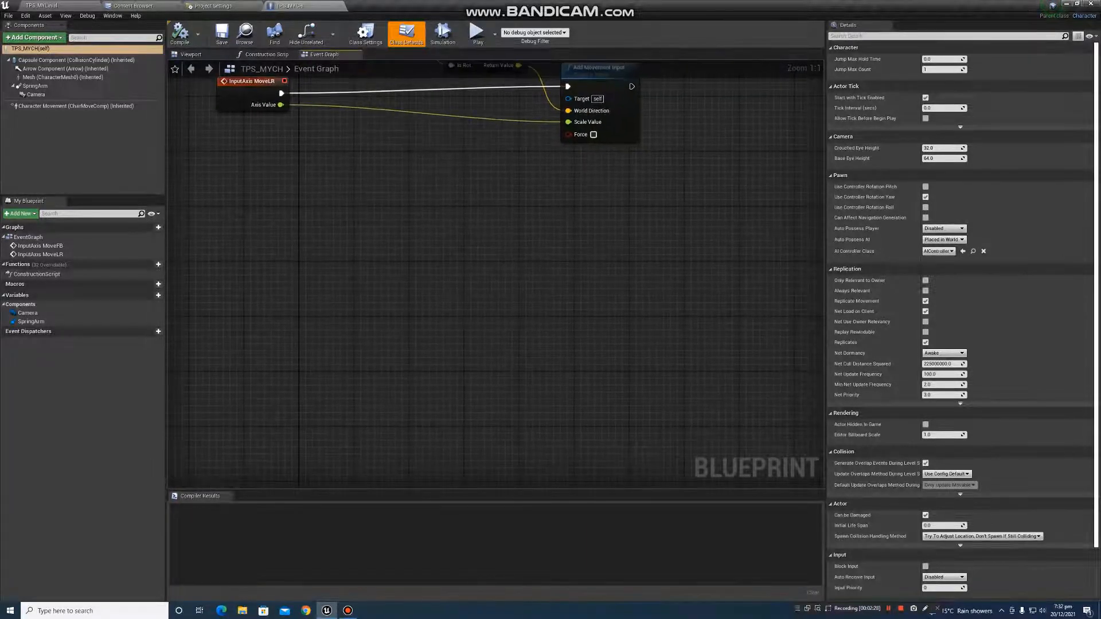
Step: Check the axis mapping names in the project settings and add the LookLR axis event below the movement nodes in TPS_MYCH's Event Graph
click(213, 6)
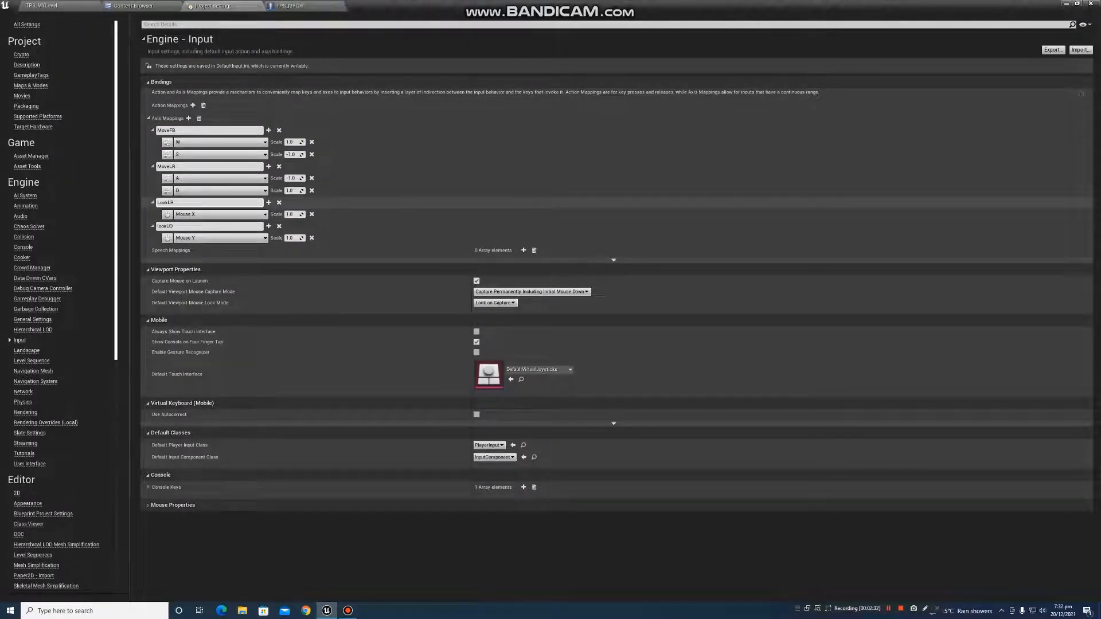
click(138, 6)
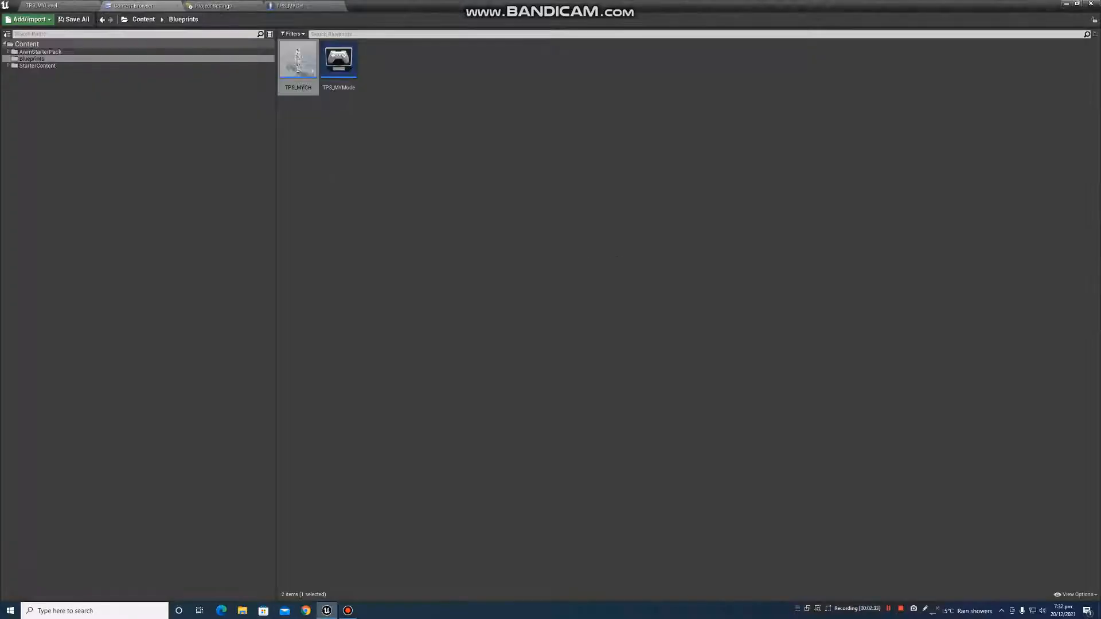
click(291, 6)
right_click(272, 222)
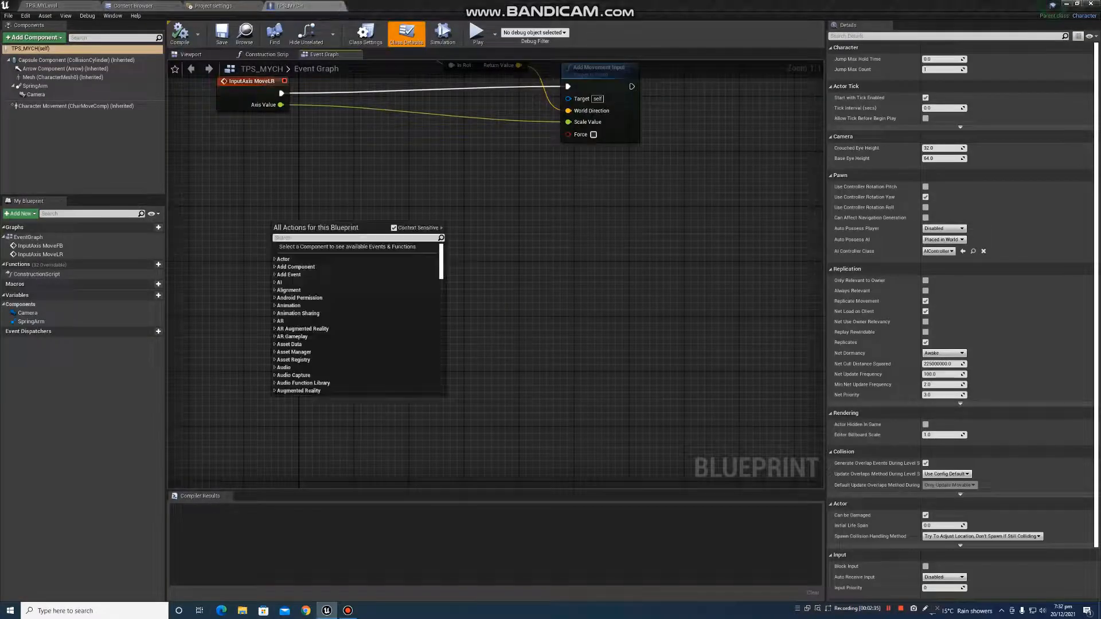
text(l)
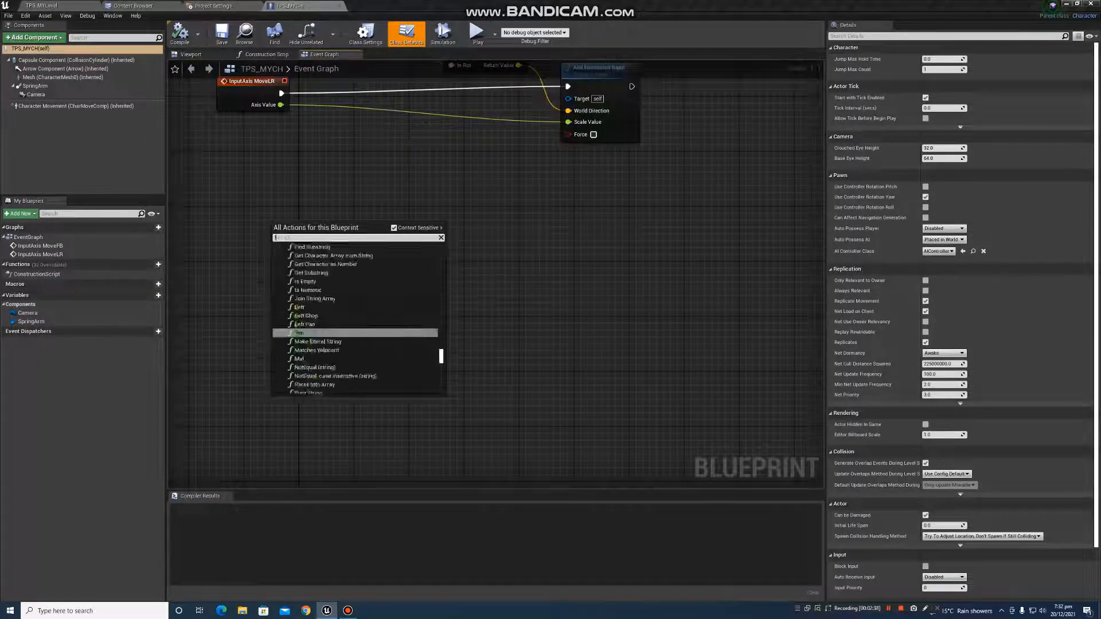
text(ooklr)
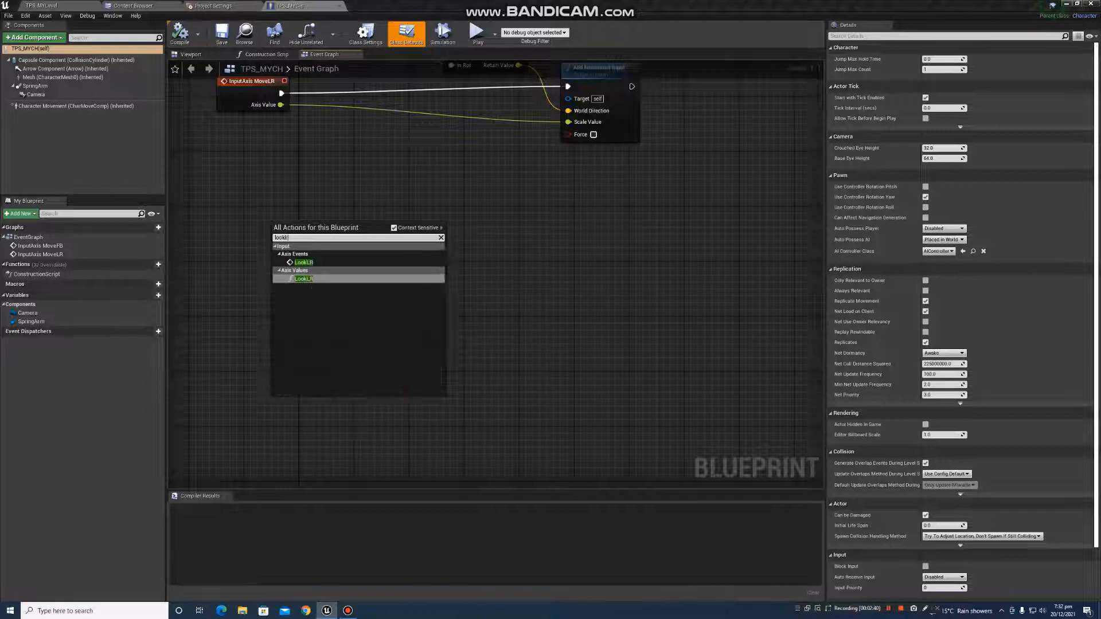
click(303, 262)
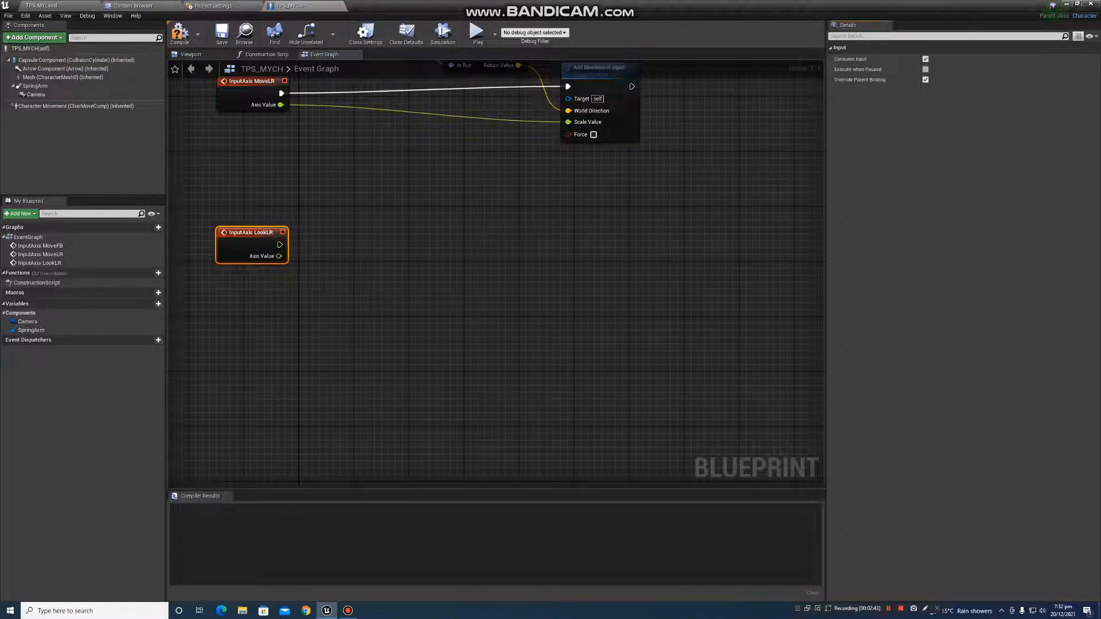
Step: Add the lookUD axis event to the graph and align it in the same row as the LookLR event
right_click(515, 235)
text(look)
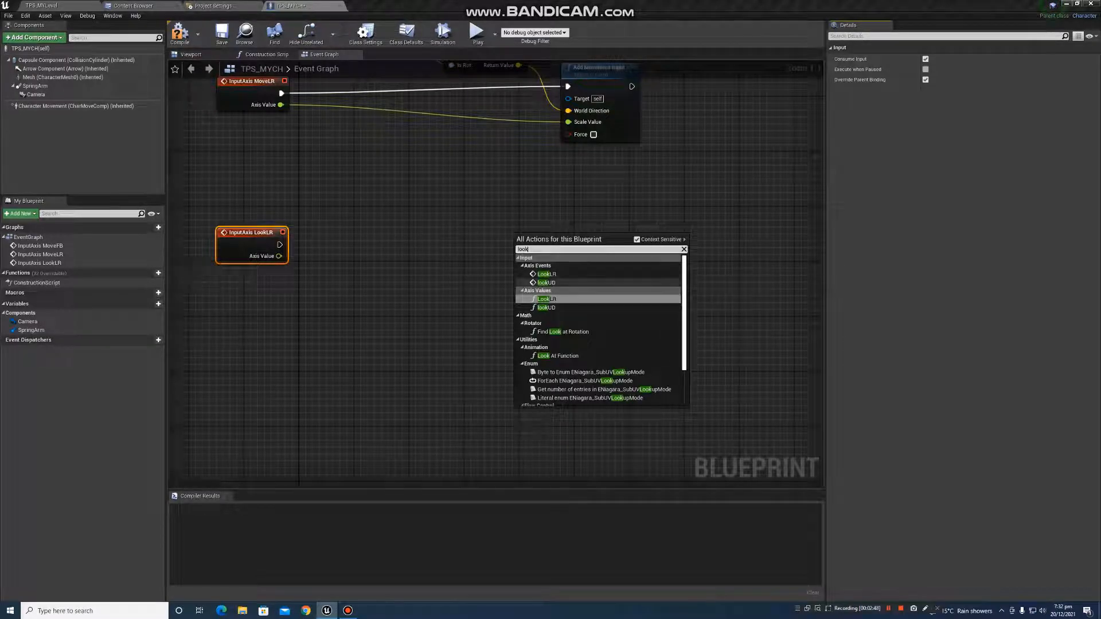
click(546, 283)
drag(547, 239, 470, 233)
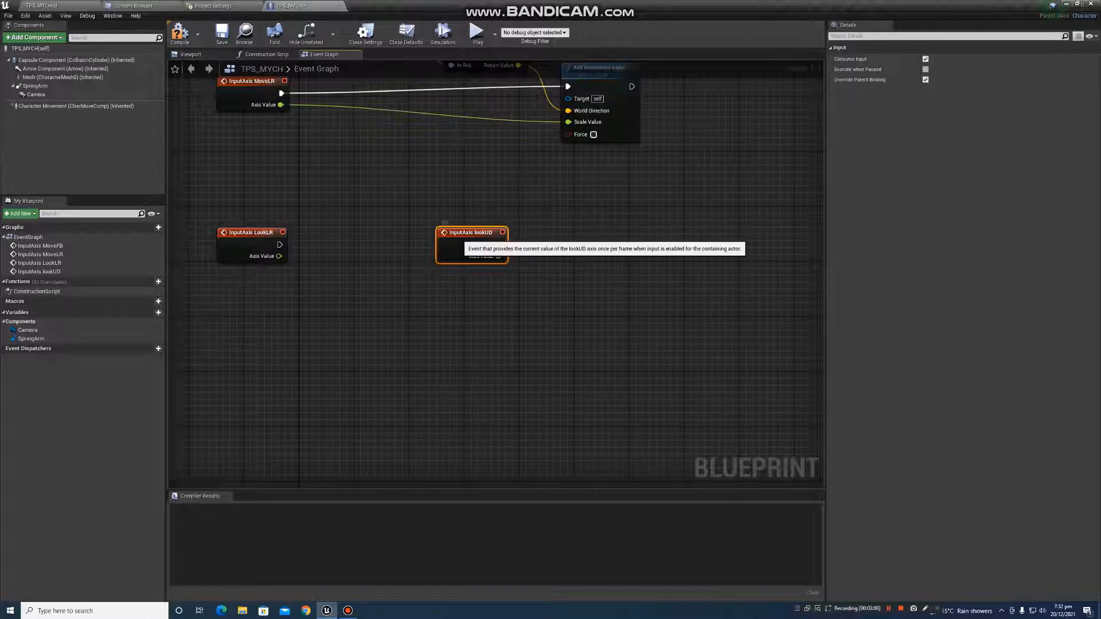
drag(458, 235, 448, 236)
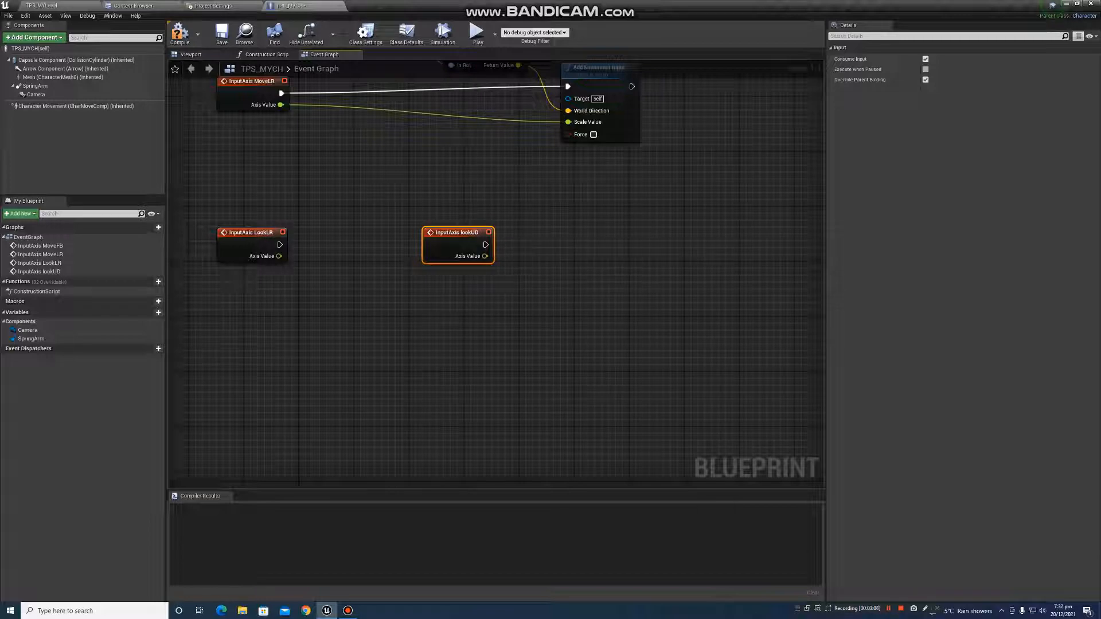
Step: Add an Add Controller Pitch Input node to the graph beside the lookUD axis event
right_click(617, 241)
text(add)
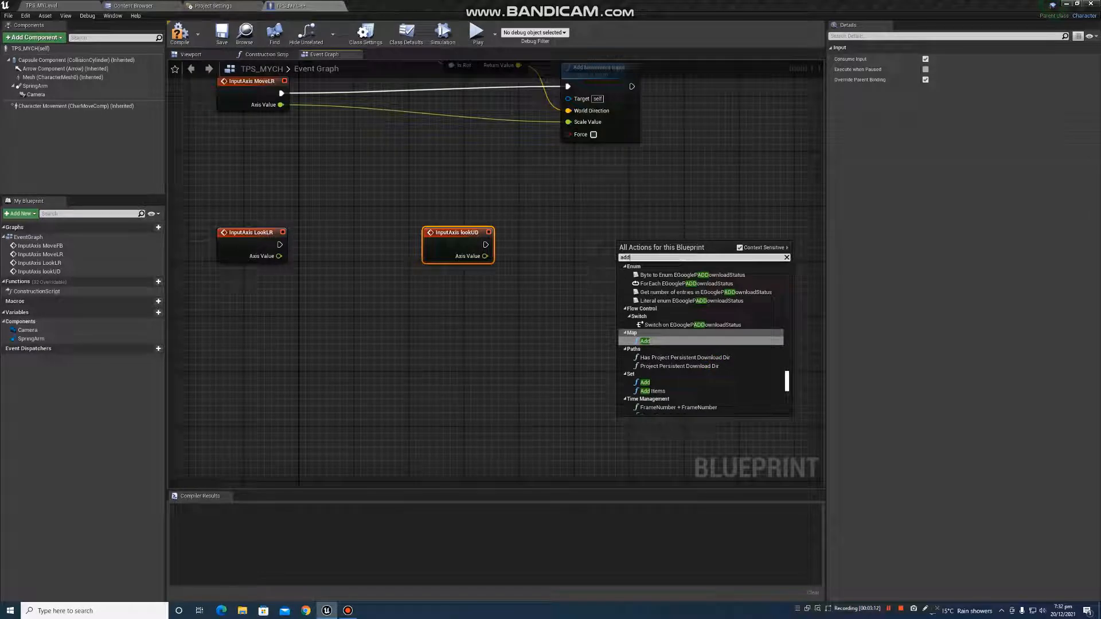
text( cont)
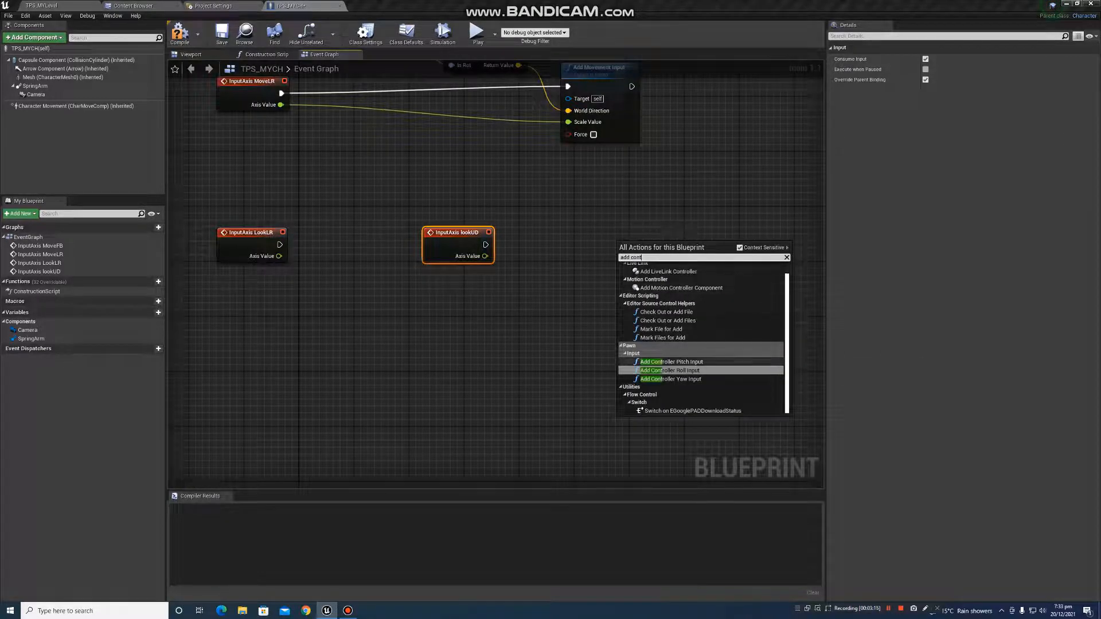
click(668, 361)
click(668, 362)
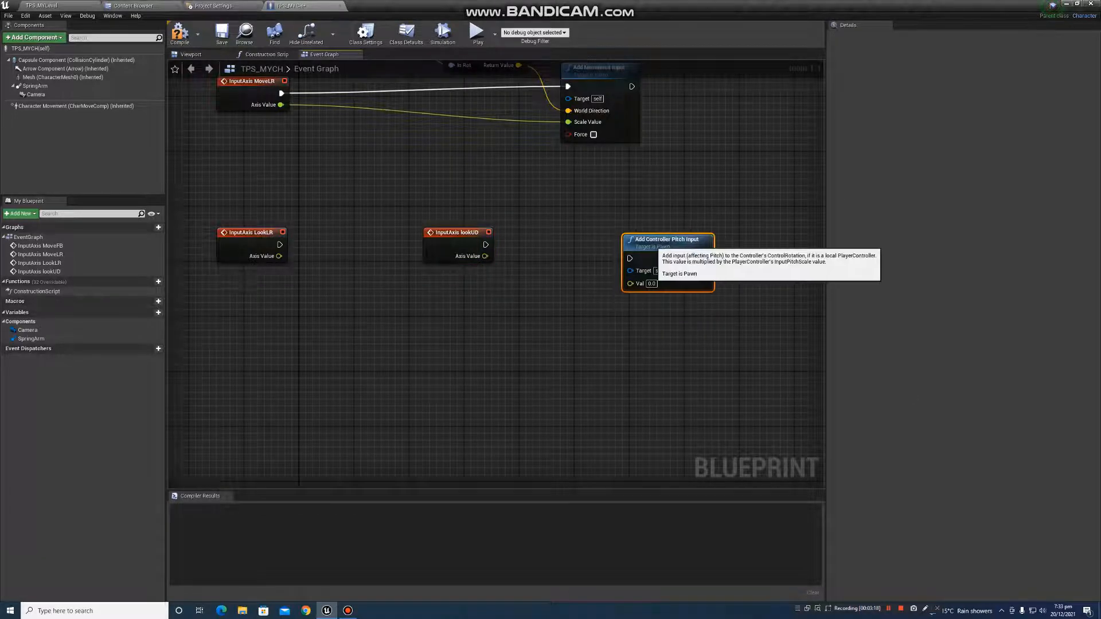
Step: Add an Add Controller Yaw Input node to the graph below the LookLR axis event
right_click(320, 354)
text(ad)
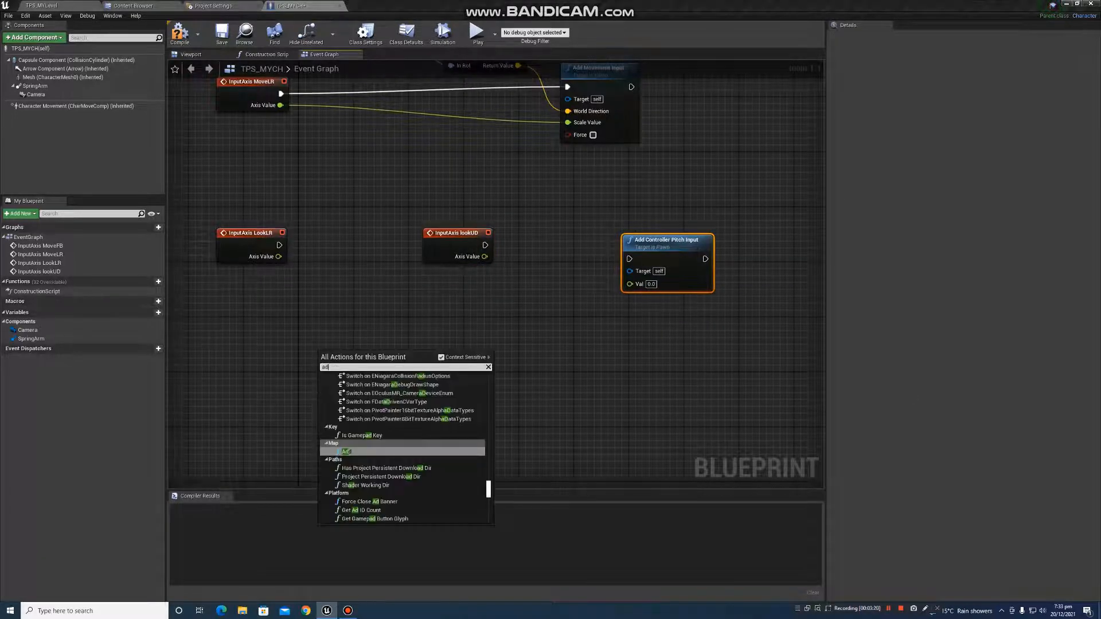
text(d cont)
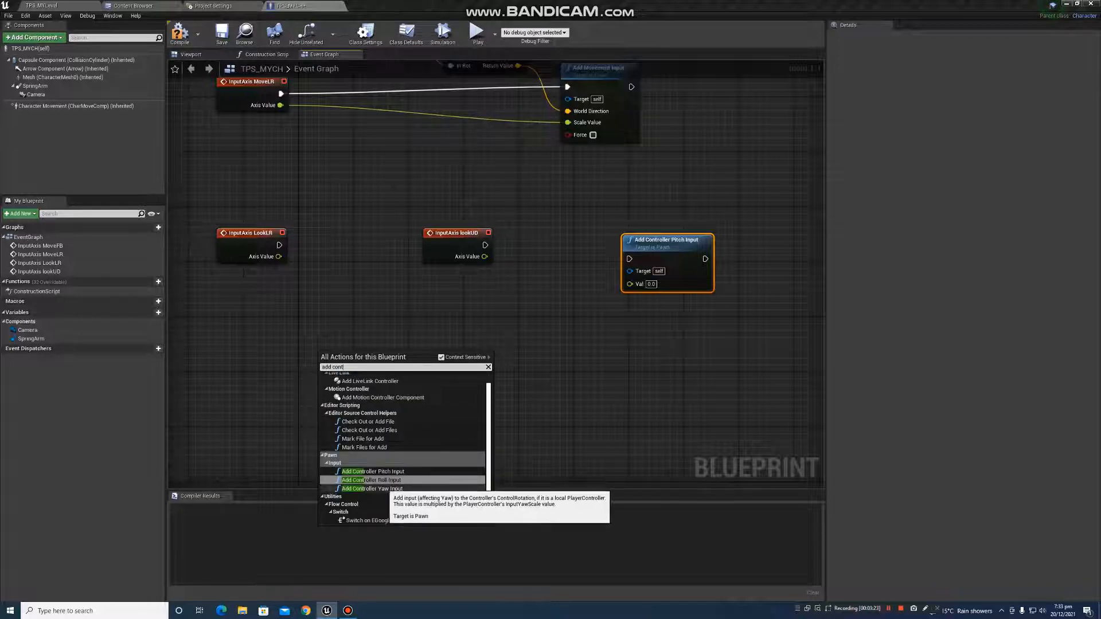
click(371, 488)
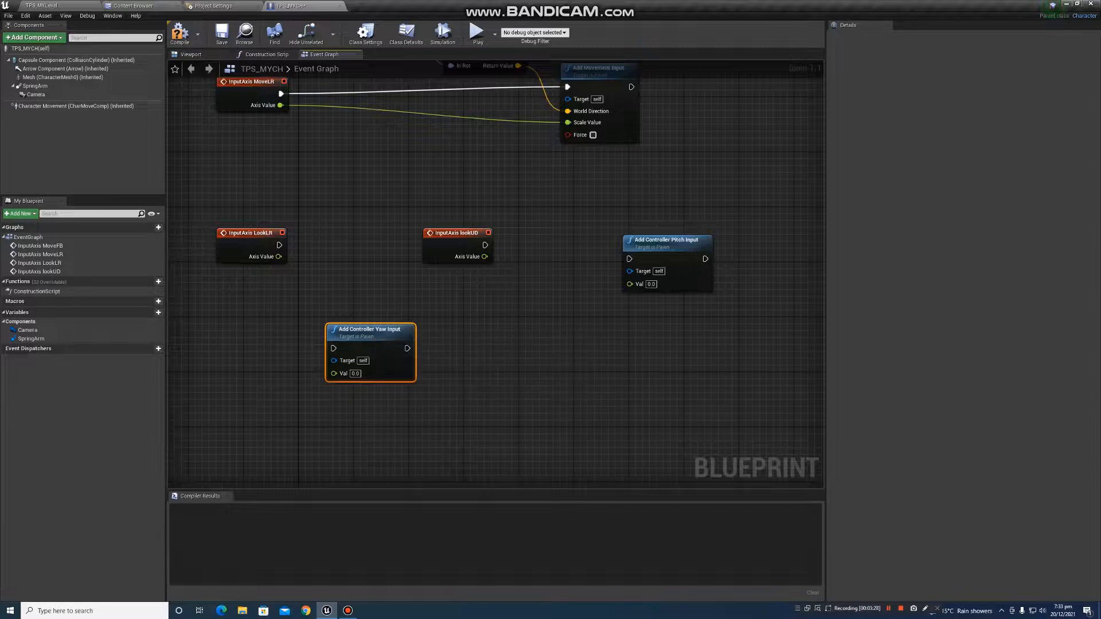
Step: Line up lookUD with Add Controller Pitch Input and connect its execution and Axis Value to the node's execution and Val inputs
drag(659, 240, 588, 218)
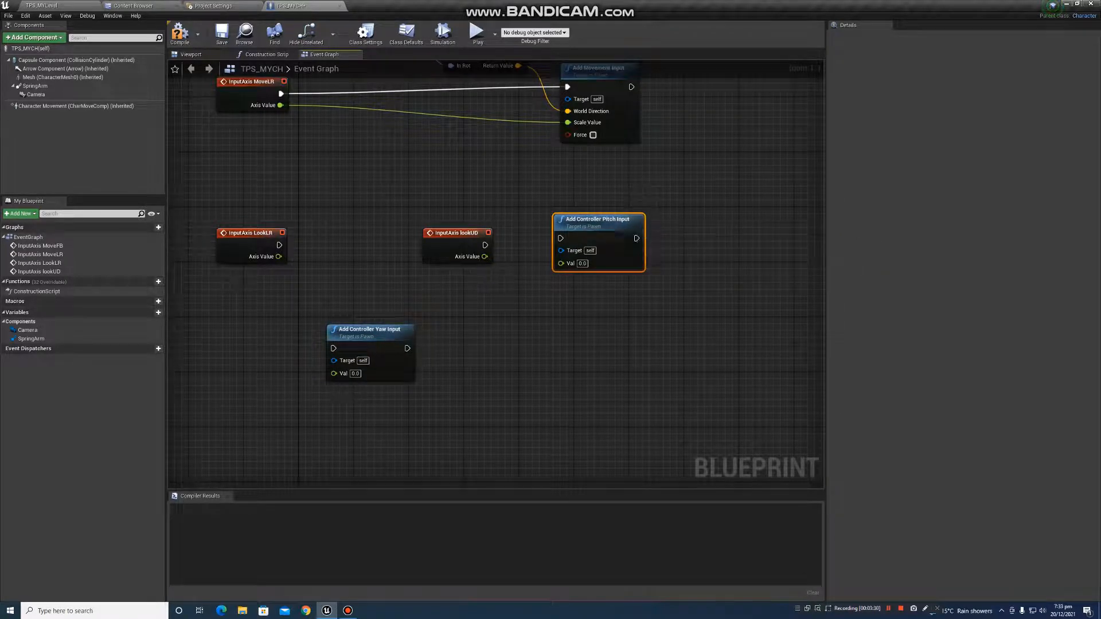
drag(459, 233, 465, 226)
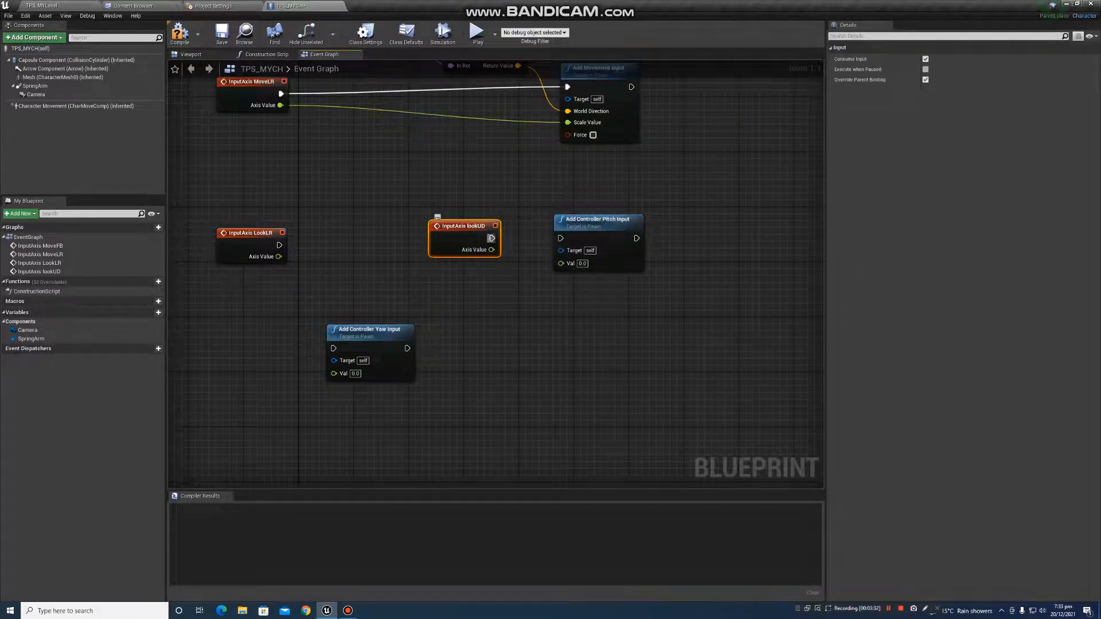
drag(491, 238, 561, 238)
drag(492, 250, 561, 263)
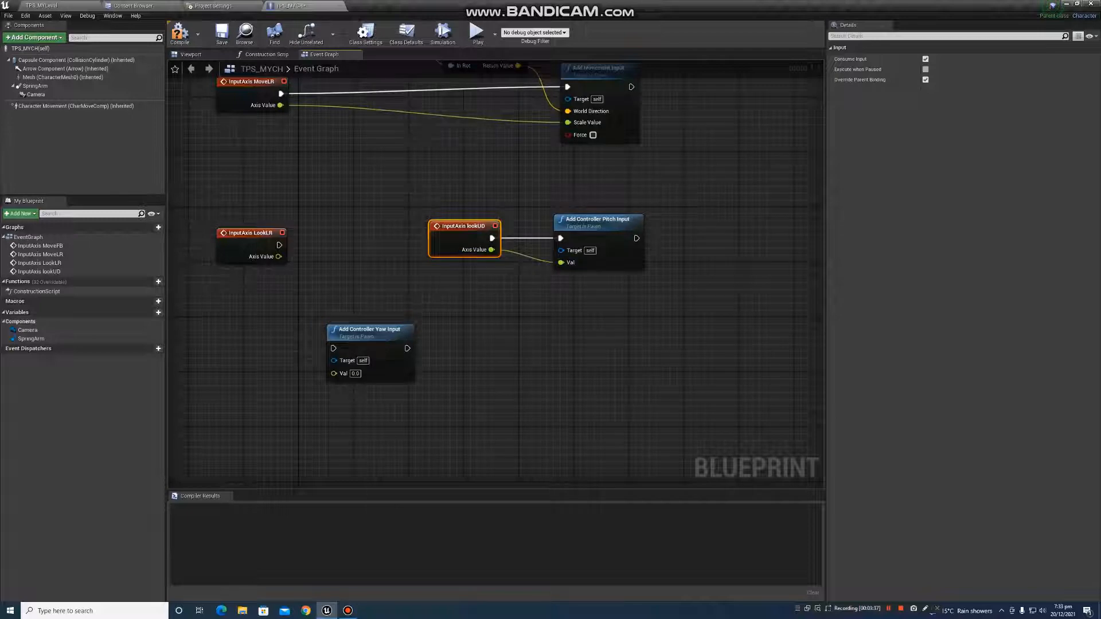
Step: Place Add Controller Yaw Input beside LookLR, connect execution and Axis Value to Val, and compile and save the blueprint
drag(355, 332, 303, 267)
drag(322, 279, 314, 270)
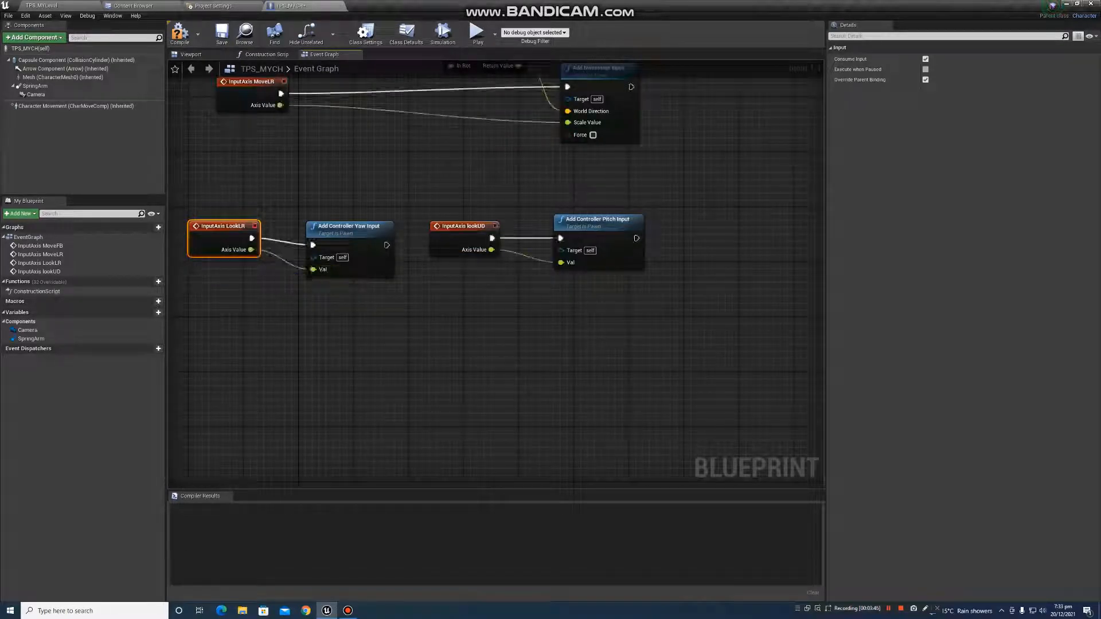
click(179, 32)
click(221, 32)
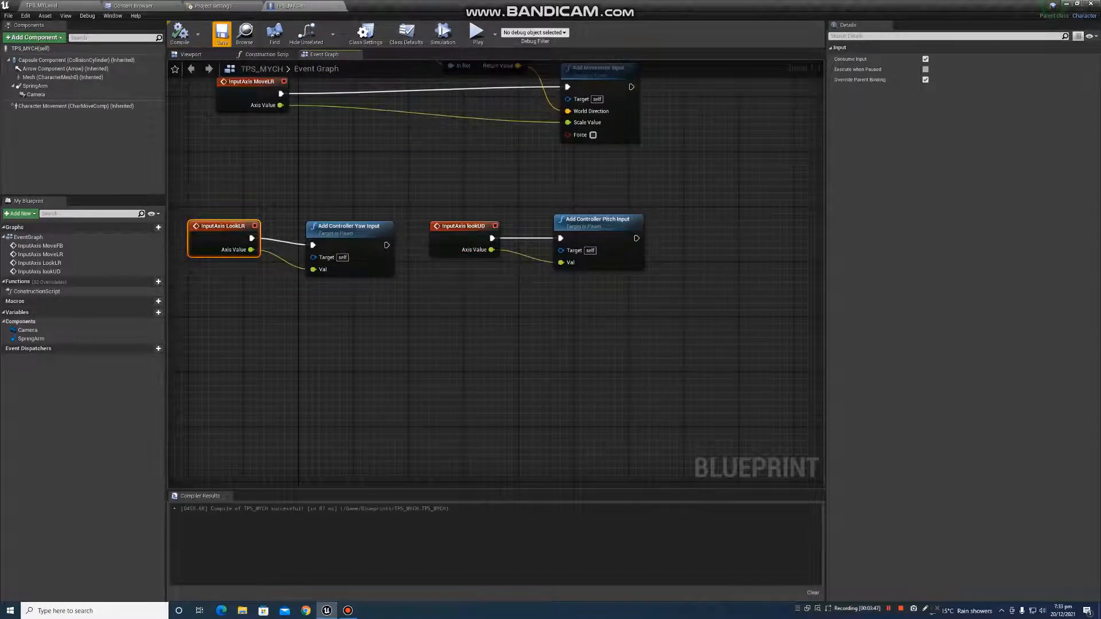
Step: Play the TPS_MYLevel level to test the character's mouse look, and stop the session
click(43, 6)
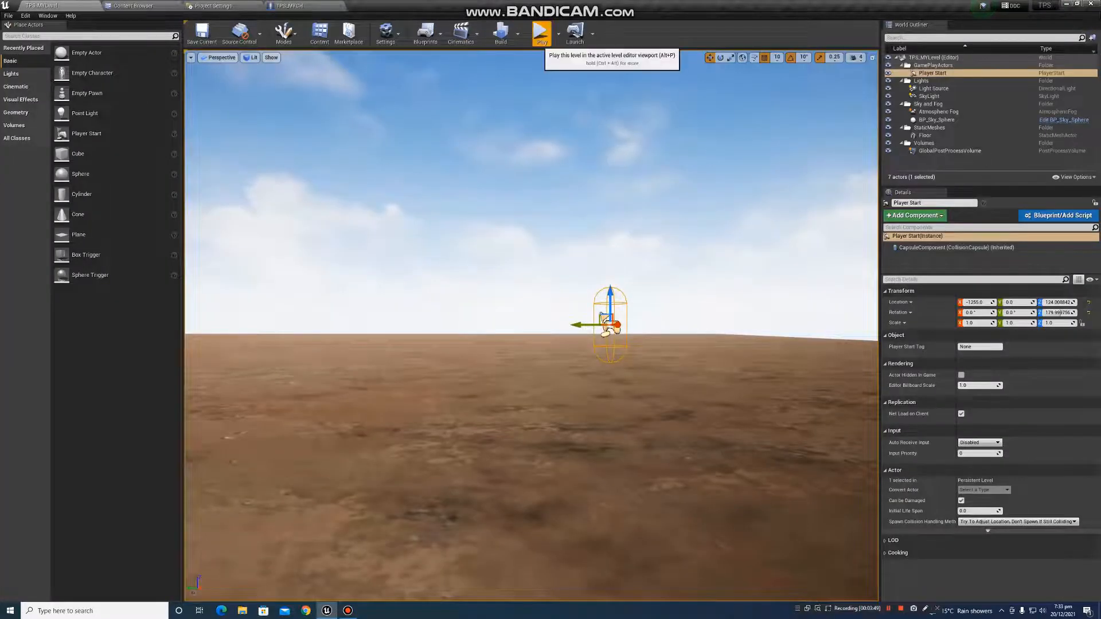
click(540, 32)
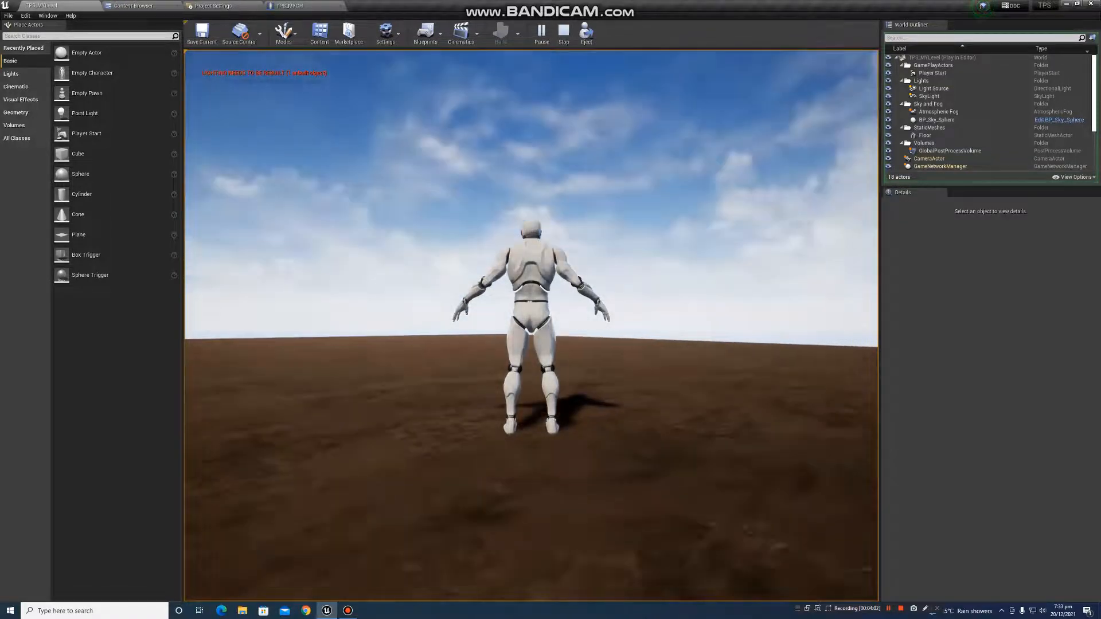
key(Escape)
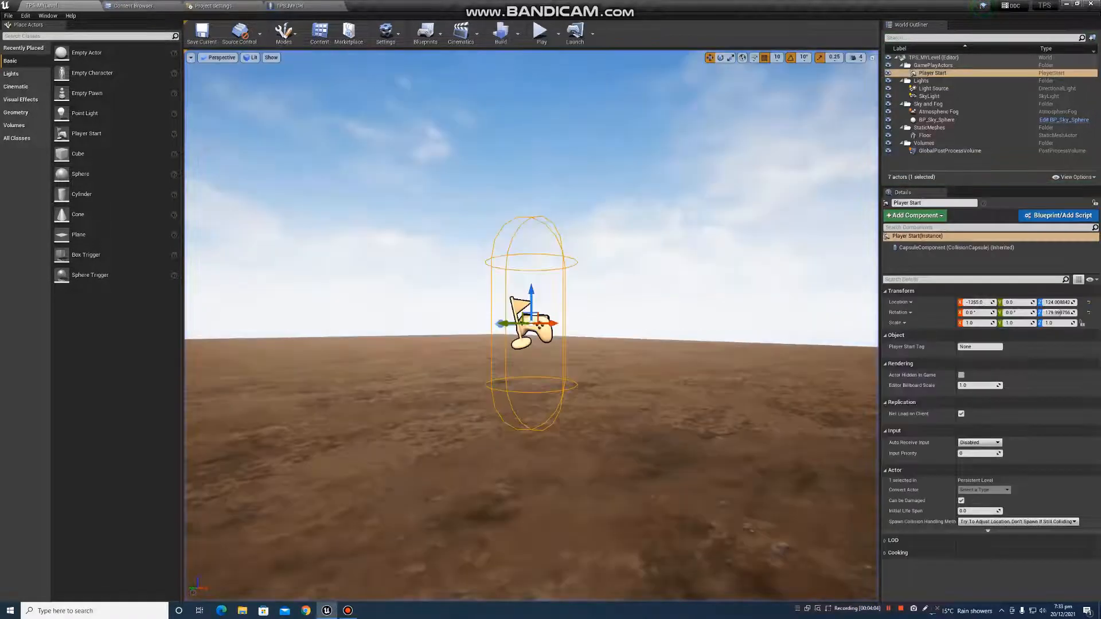
Step: Enable Orient Rotation to Movement on the Character Movement component of TPS_MYCH and compile the blueprint
click(294, 6)
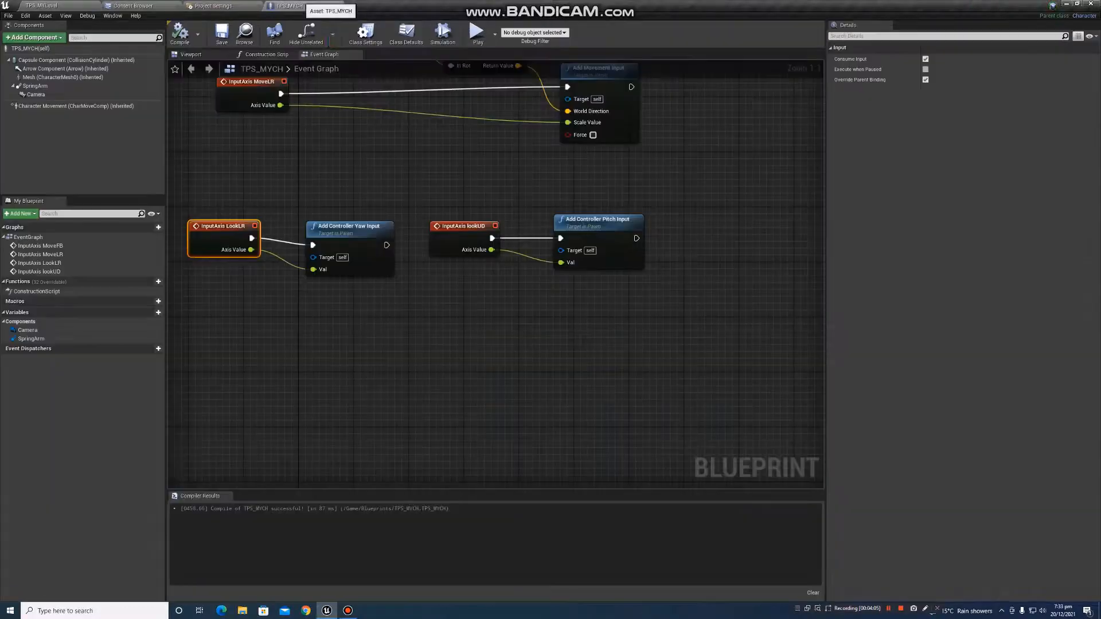
scroll(440, 340, down, 3)
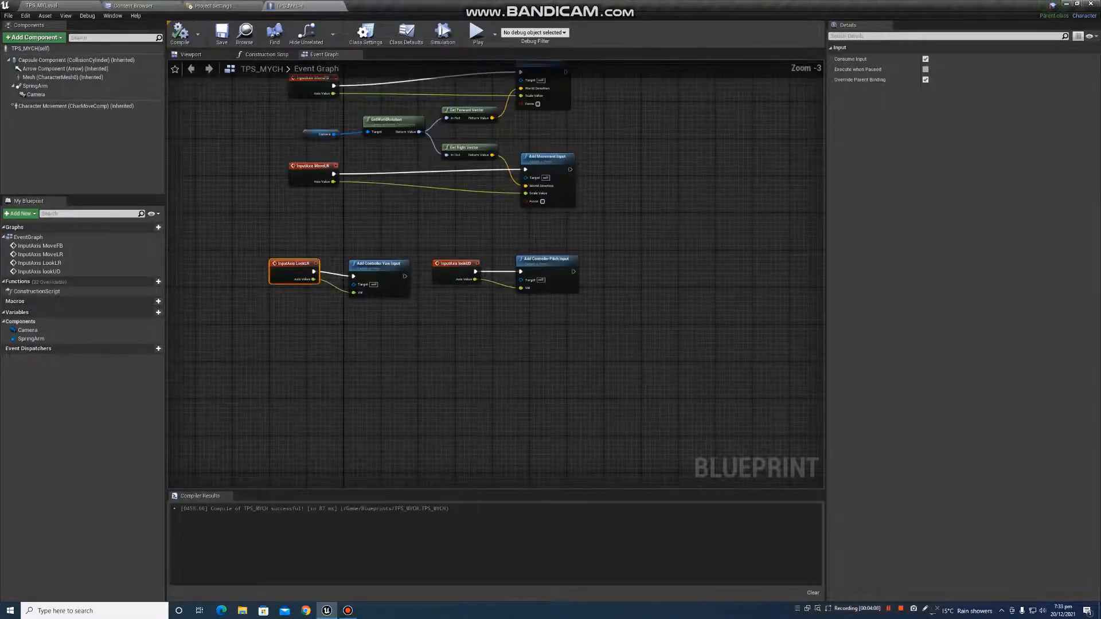
scroll(439, 342, up, 2)
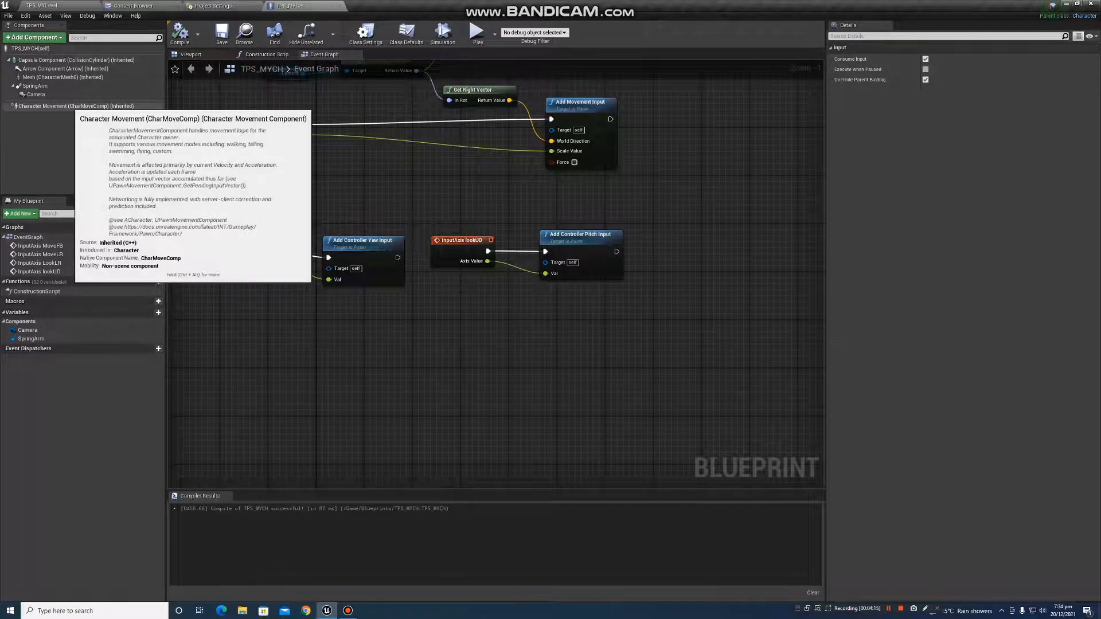
click(74, 106)
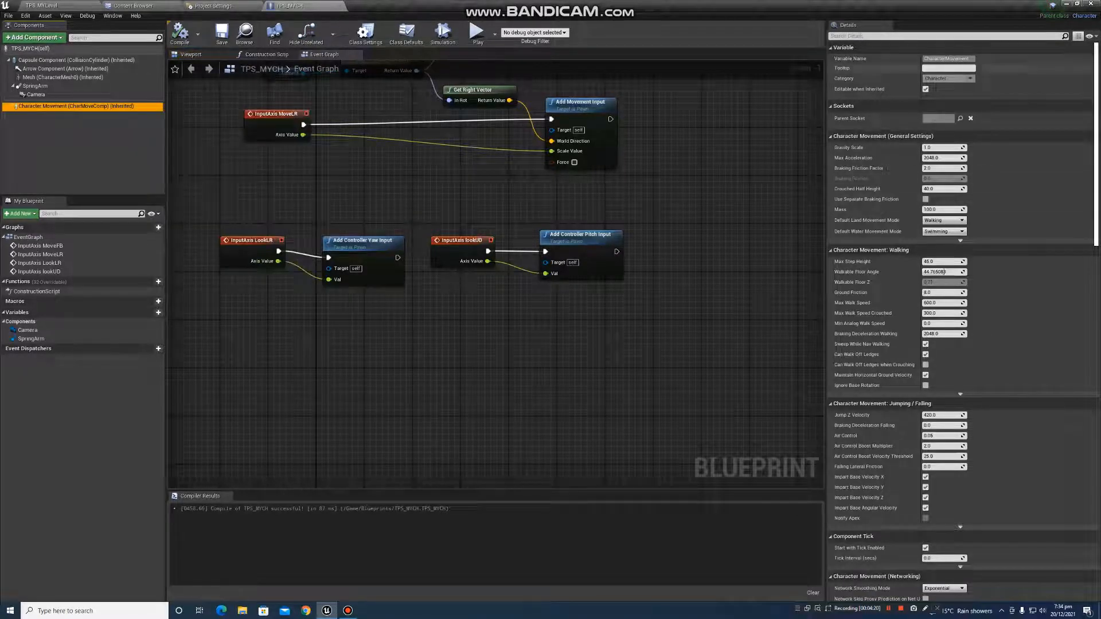
scroll(944, 271, down, 12)
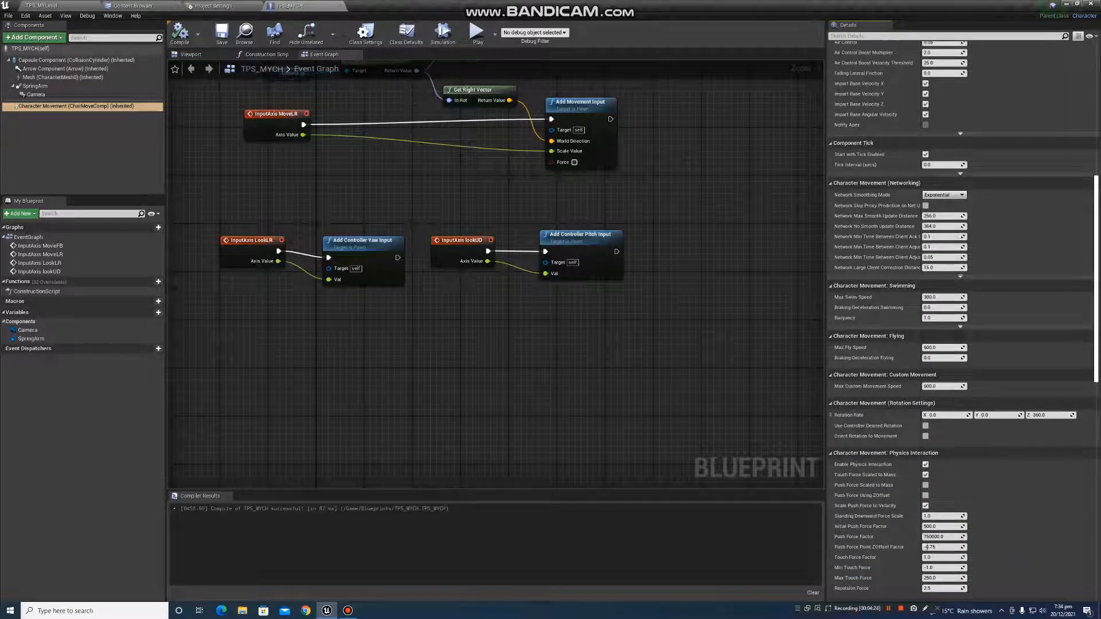
scroll(944, 321, down, 4)
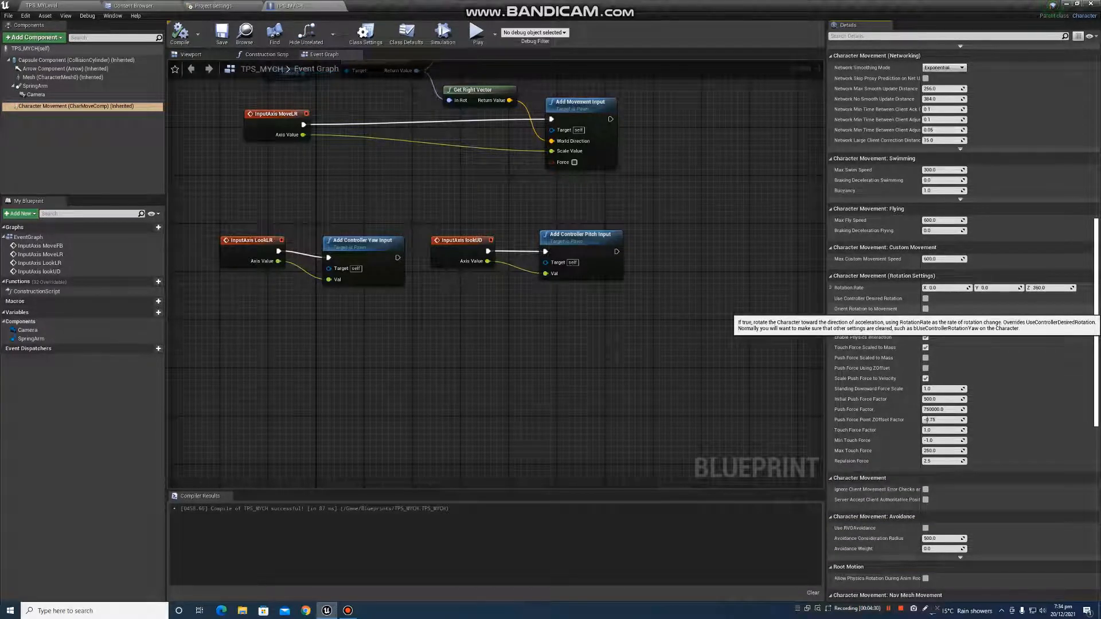
click(925, 309)
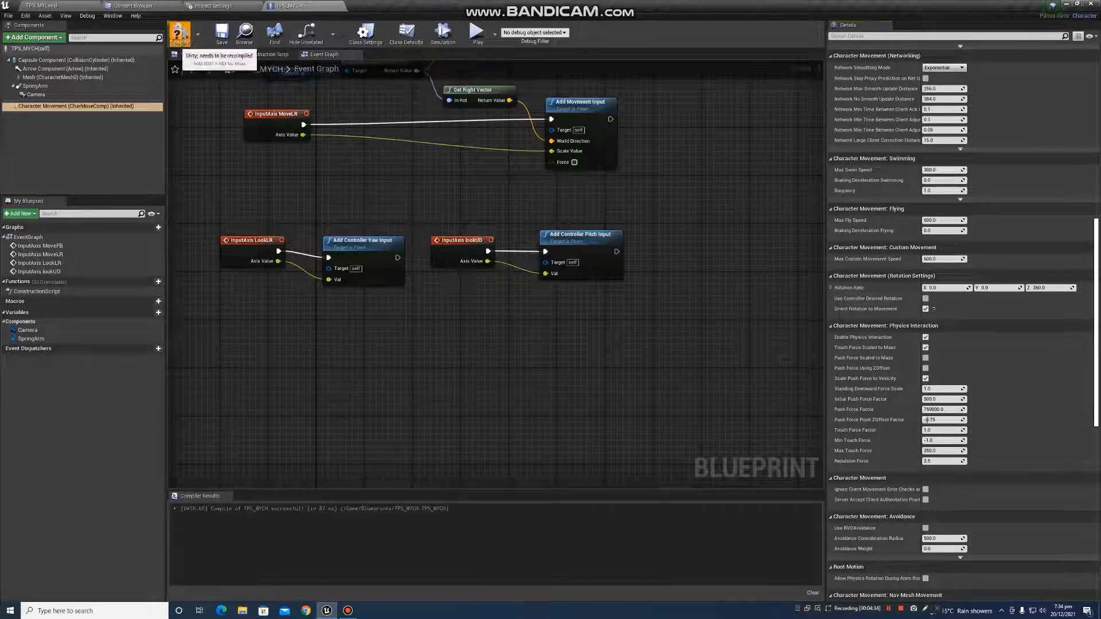
click(179, 30)
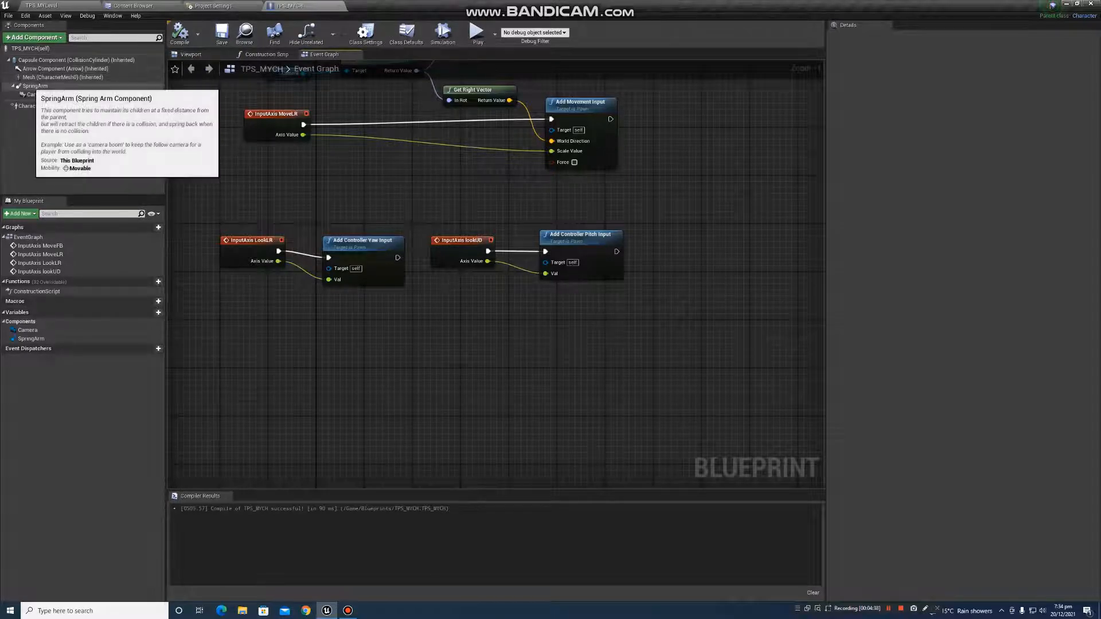
Step: Enable Use Pawn Control Rotation on the SpringArm component and compile the blueprint
click(35, 86)
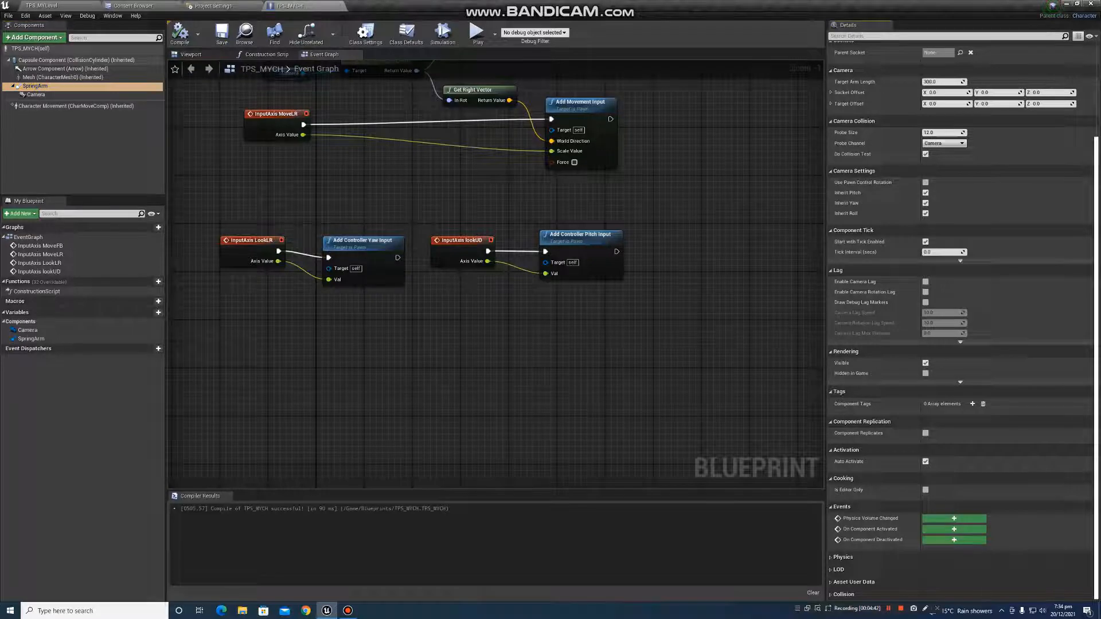
scroll(960, 321, up, 2)
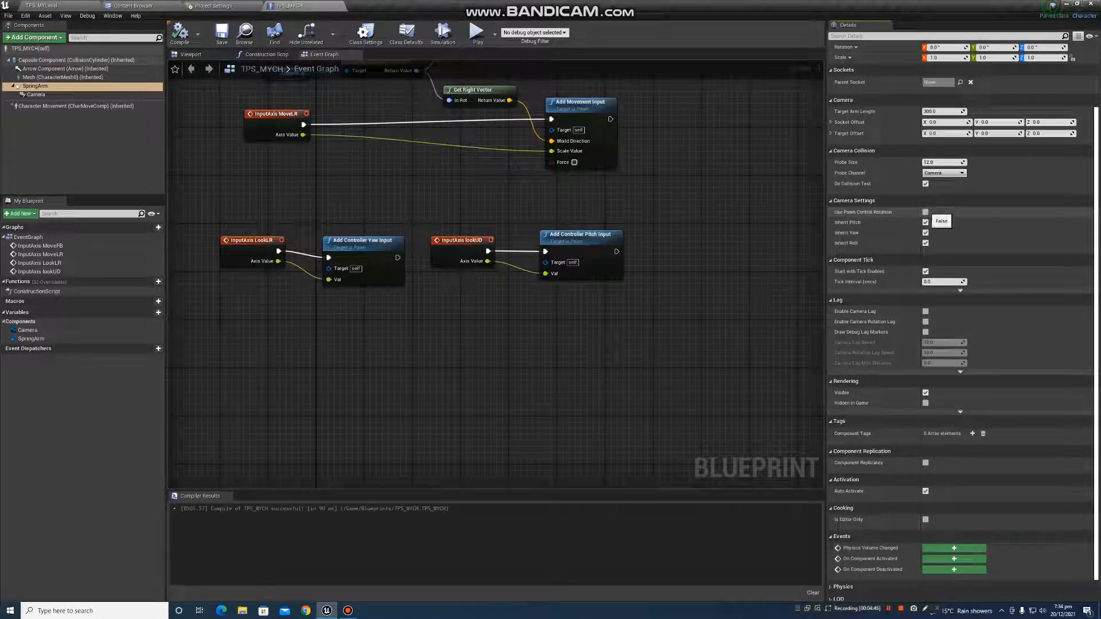
click(926, 212)
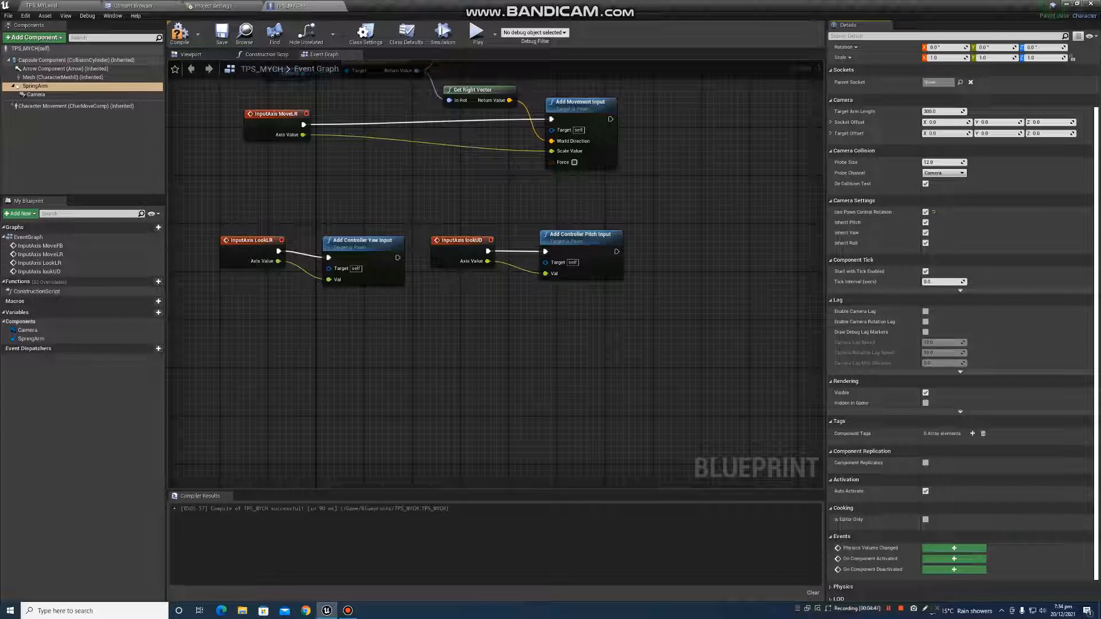
click(180, 34)
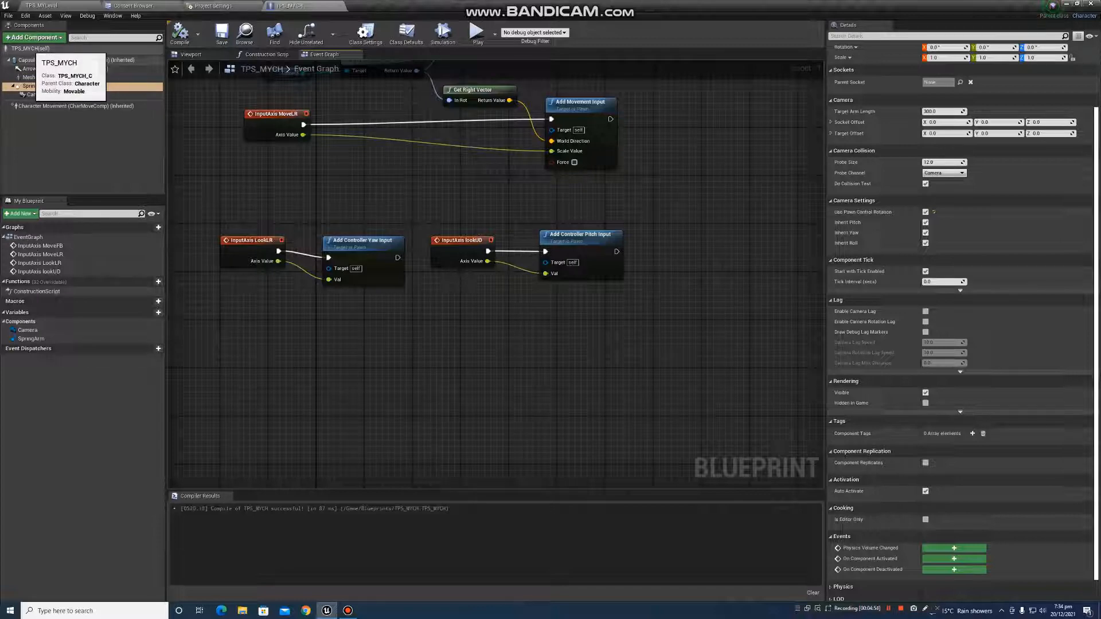
Step: Disable Use Controller Rotation Yaw in the TPS_MYCH class defaults and compile the blueprint
click(31, 48)
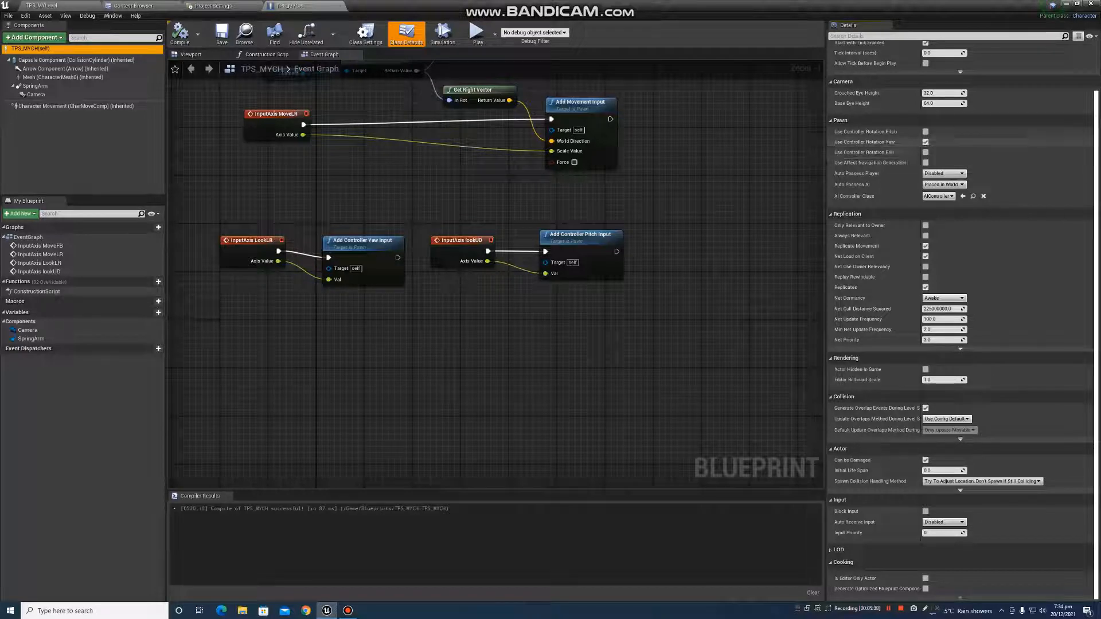
click(925, 141)
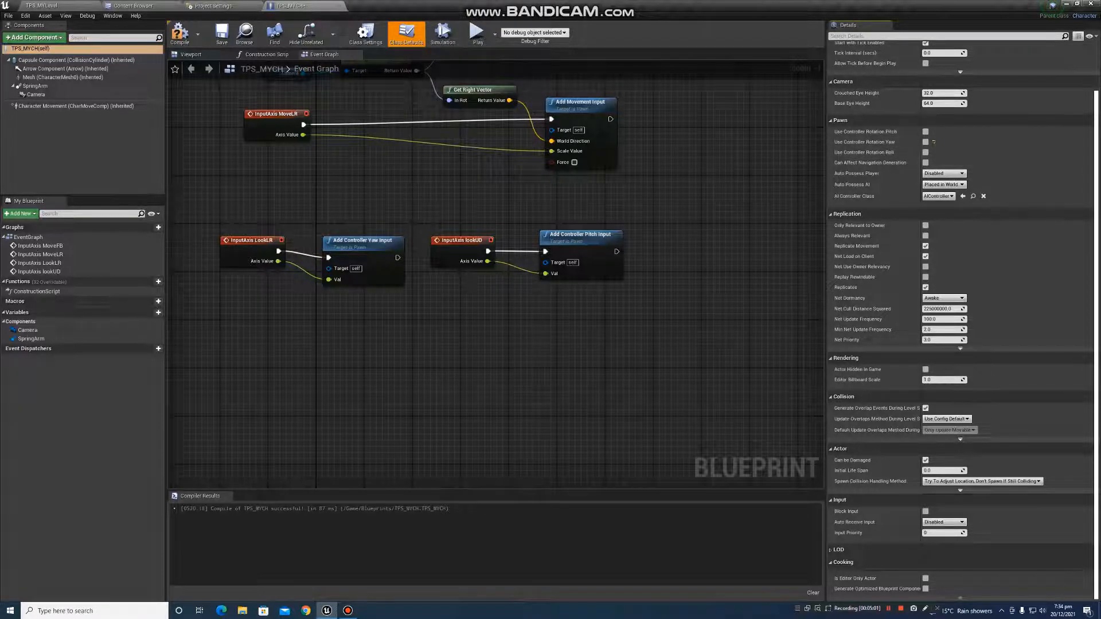
key(F7)
Step: Play the level again to test camera rotation around the character and movement direction, and stop the session
click(43, 5)
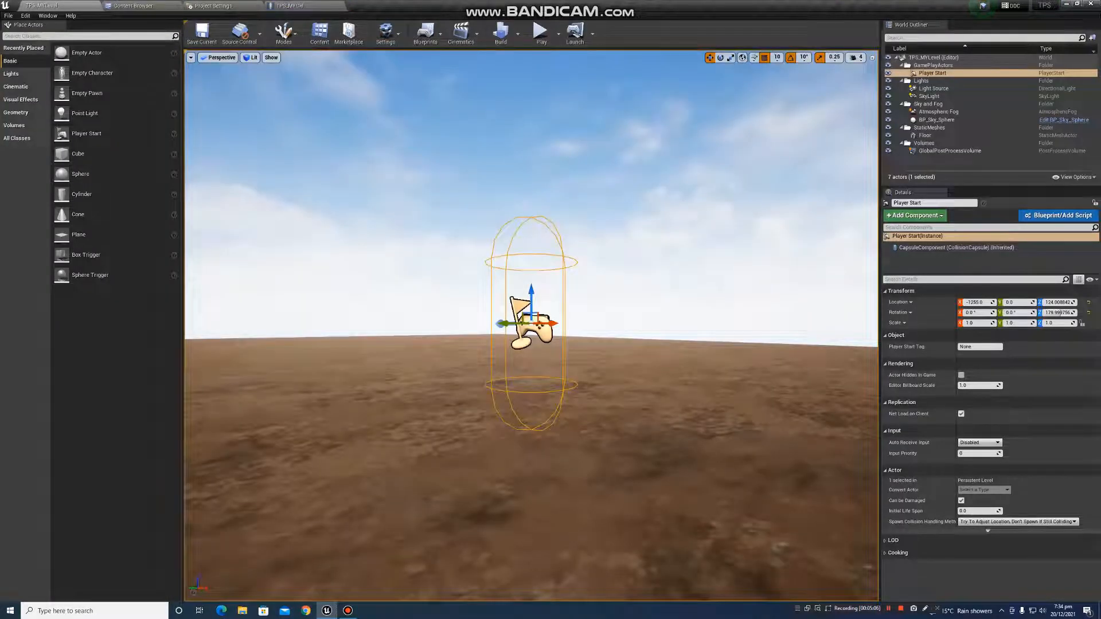
click(541, 32)
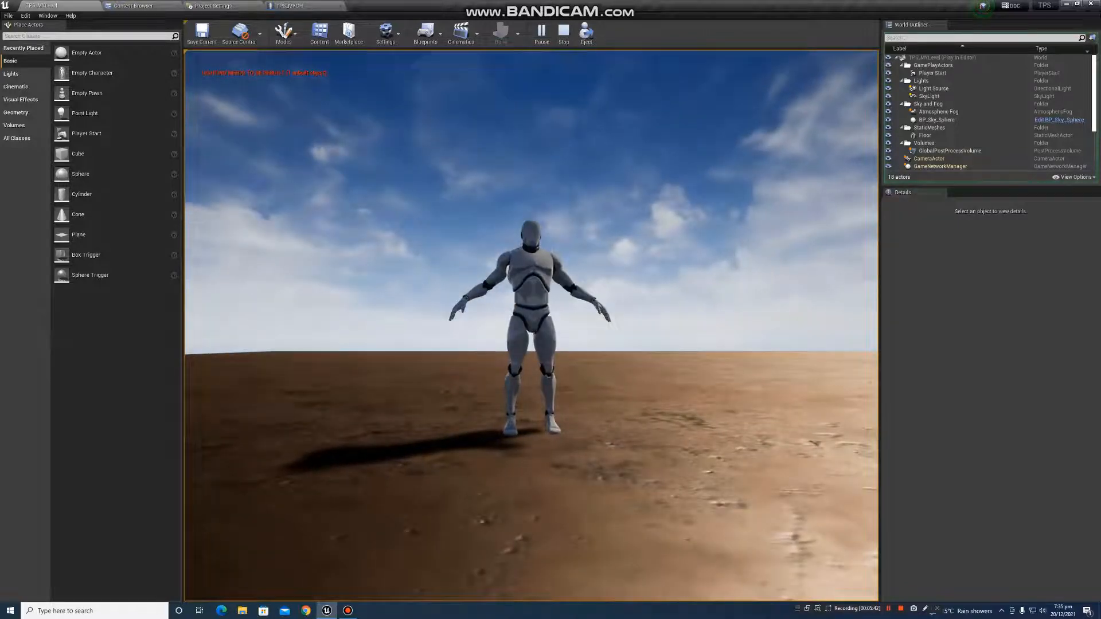
key(Escape)
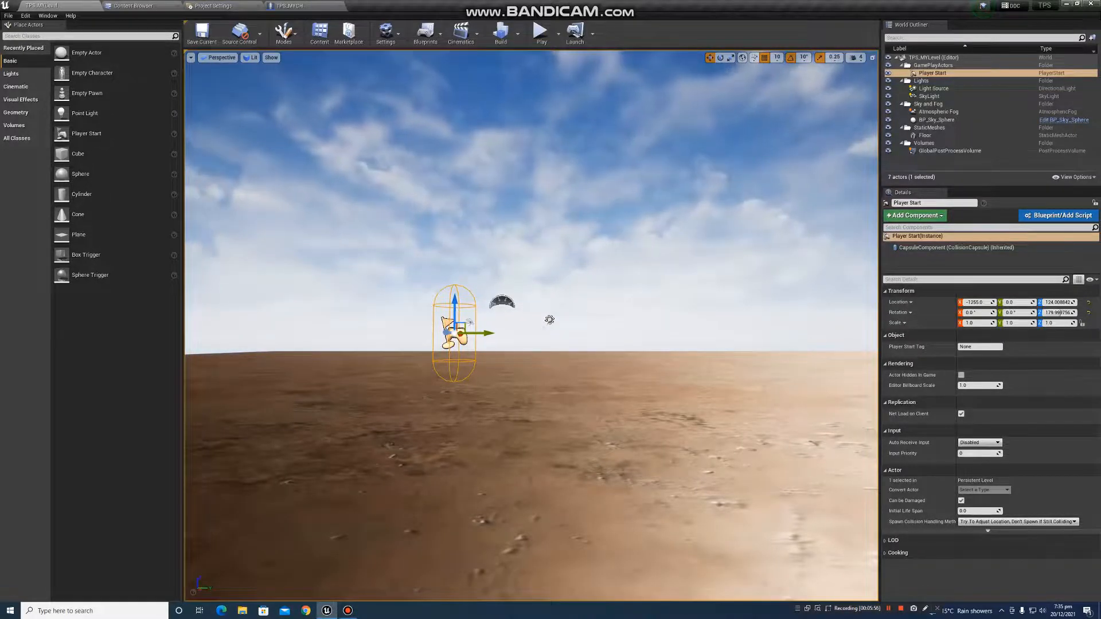
Step: Create a Blend Space asset in the Blueprints folder based on UE4_Mannequin_Skeleton
click(290, 6)
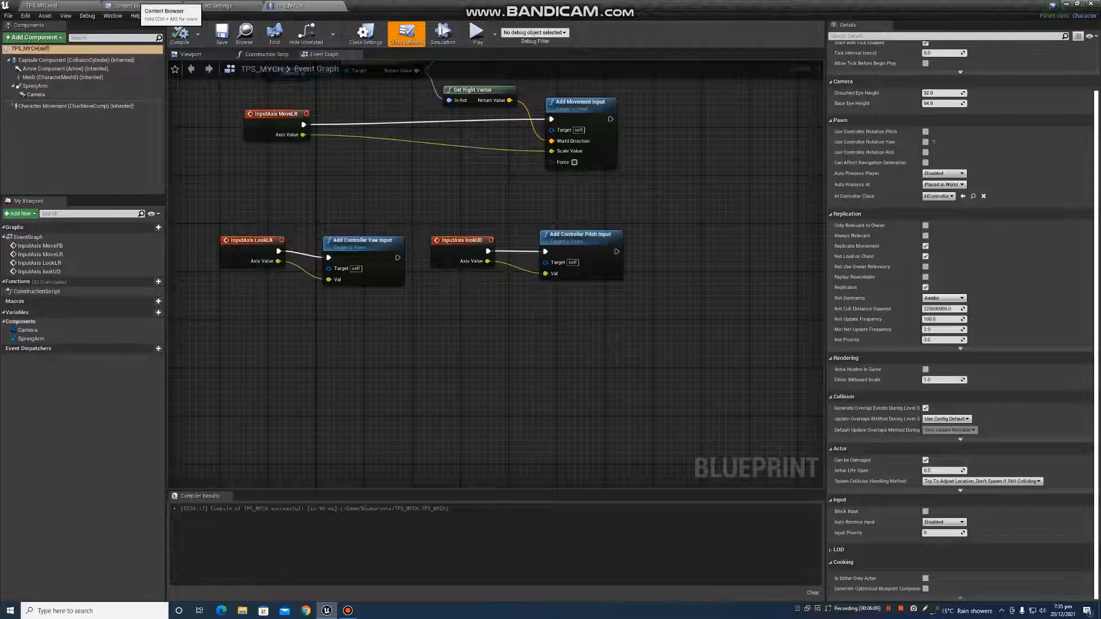
click(130, 6)
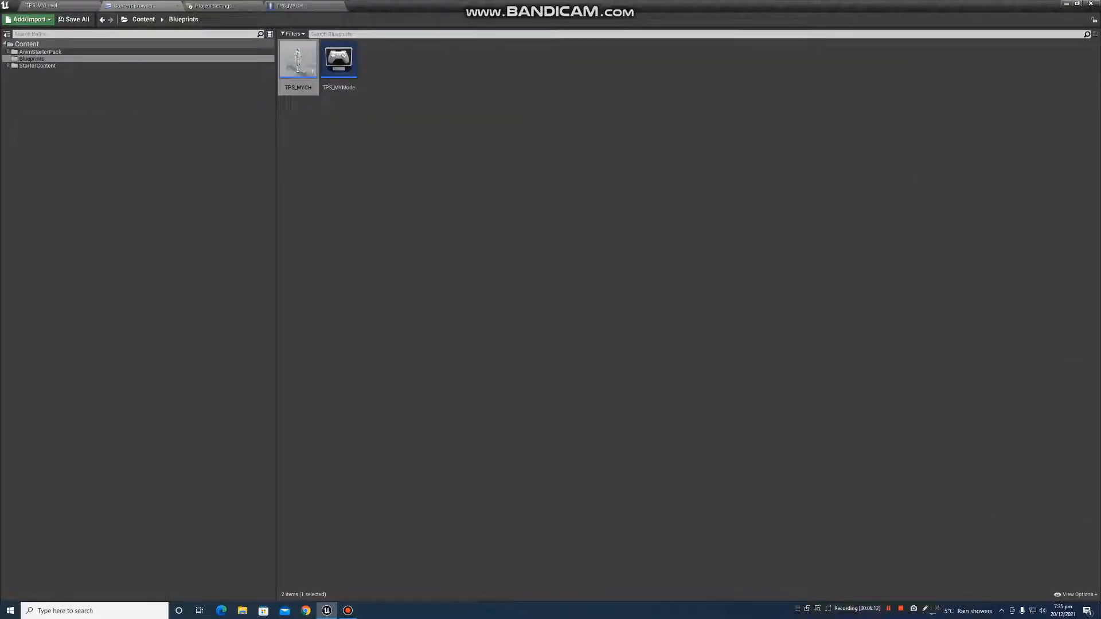
right_click(371, 106)
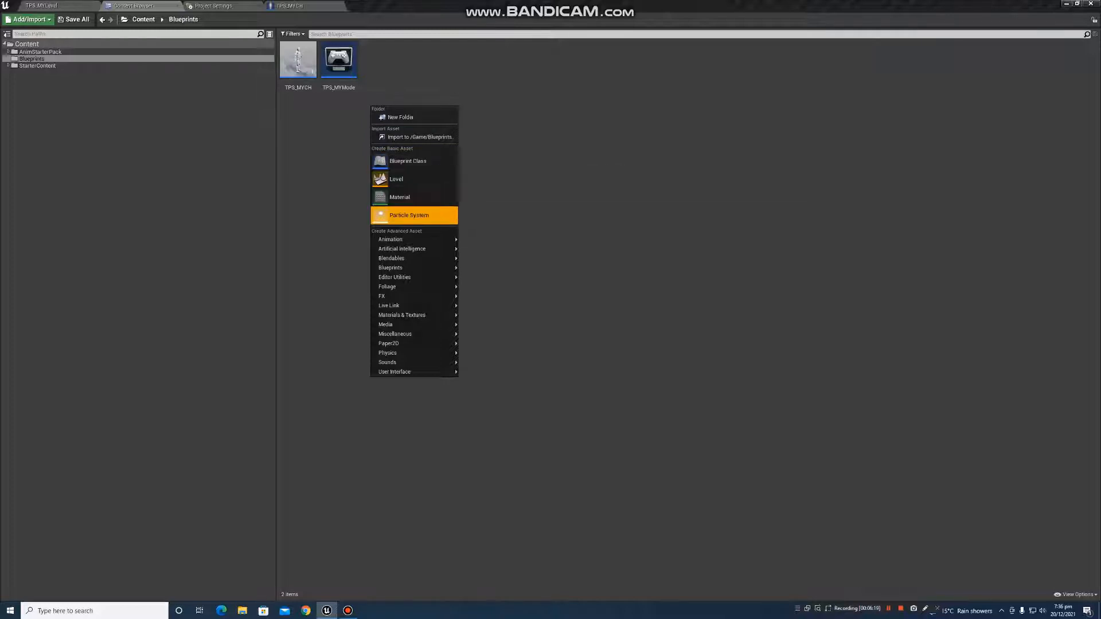
mouse_move(402, 239)
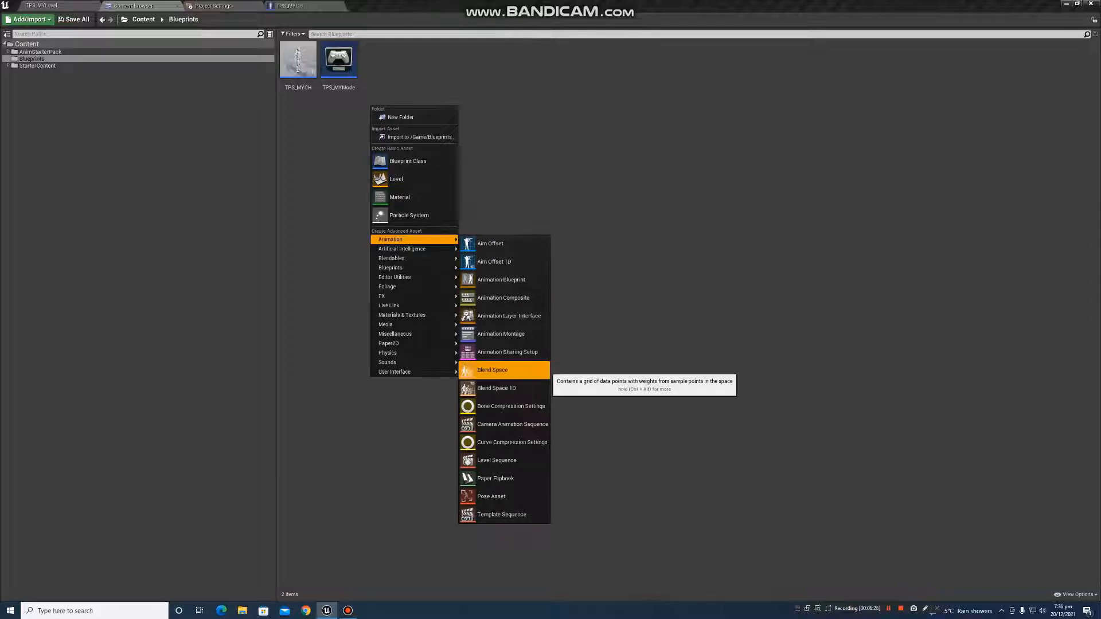
click(492, 369)
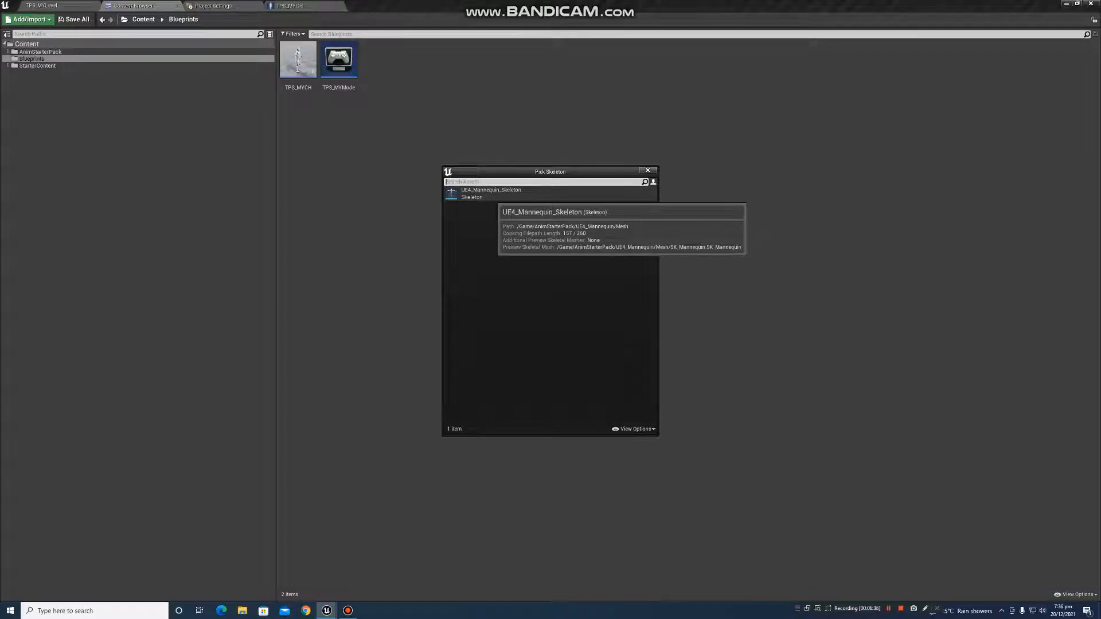
click(487, 193)
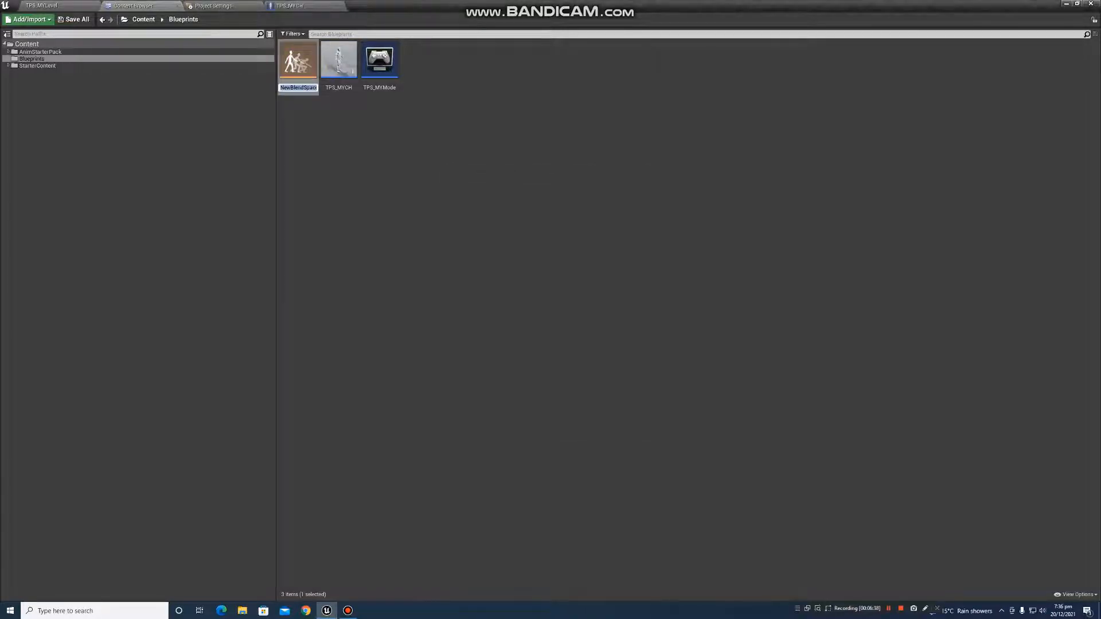
Step: Name the new blend space TPS_MyBlendSpace
key(BackSpace)
text(TPS)
text(_MyBlend)
text(Space)
key(Return)
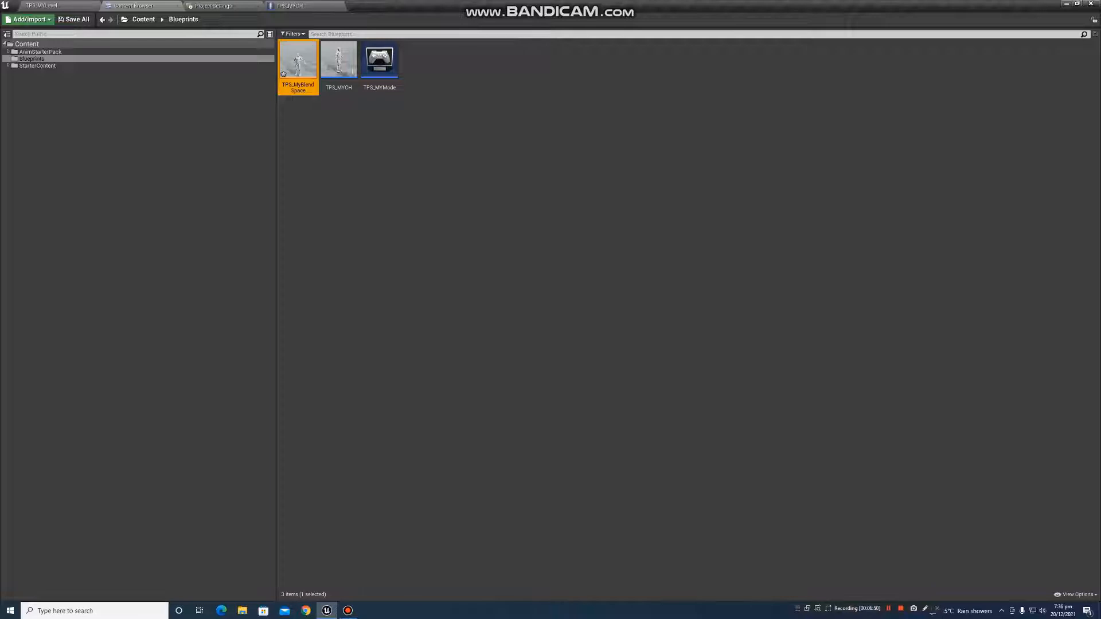
Step: Open TPS_MyBlendSpace for editing and close the Project Settings
double_click(298, 60)
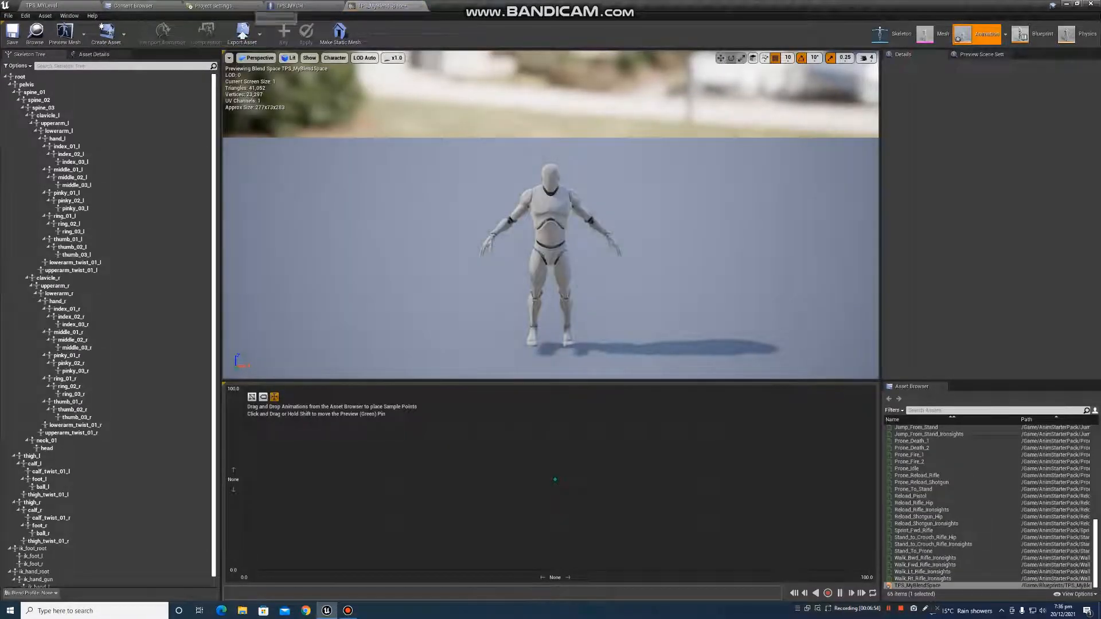
click(258, 5)
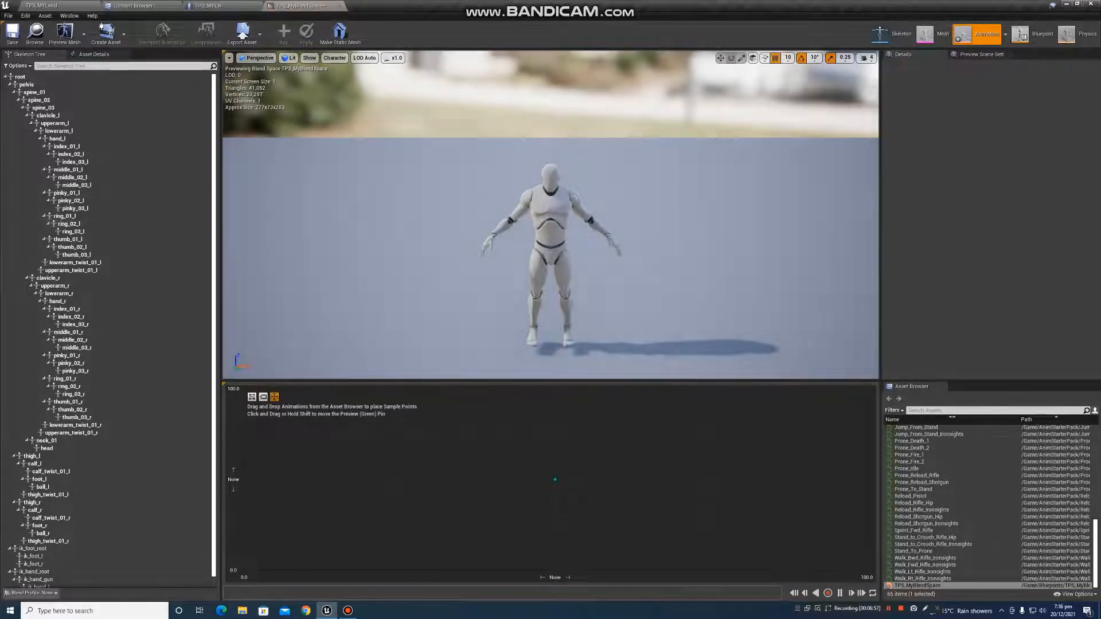
click(95, 54)
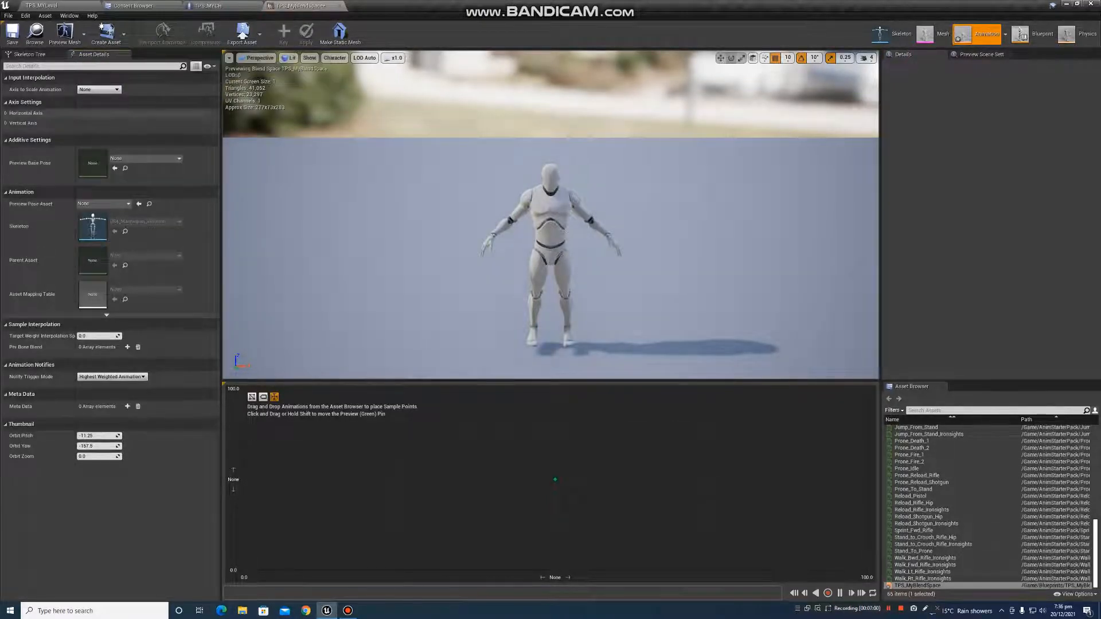
click(29, 54)
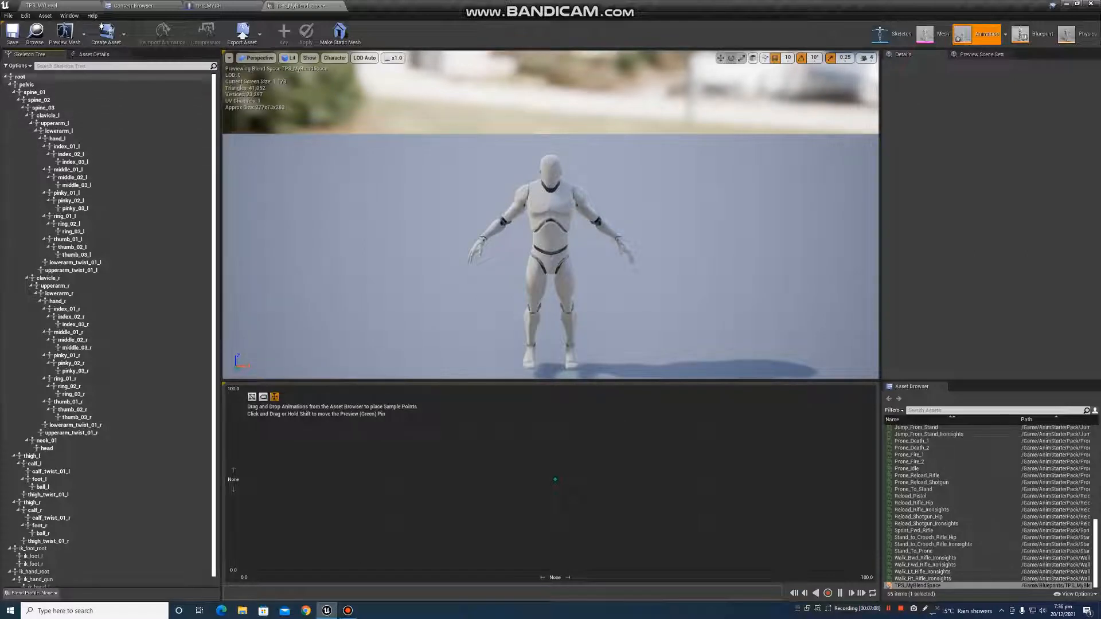
Step: In the blend space's asset details, name the horizontal axis Speed and set its maximum axis value to 300
click(95, 55)
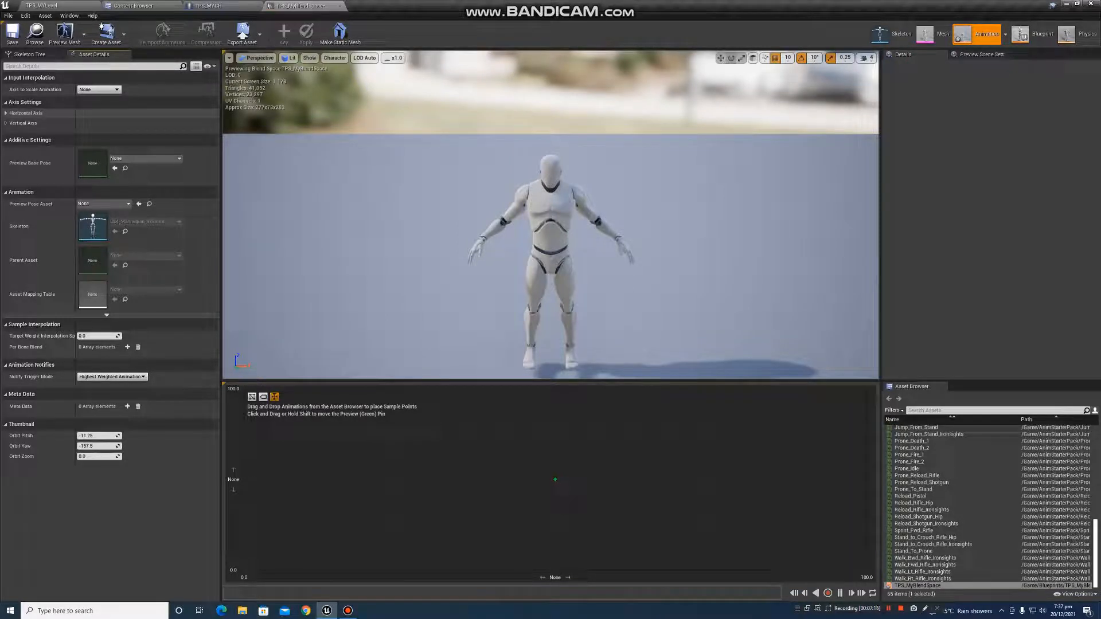
click(6, 113)
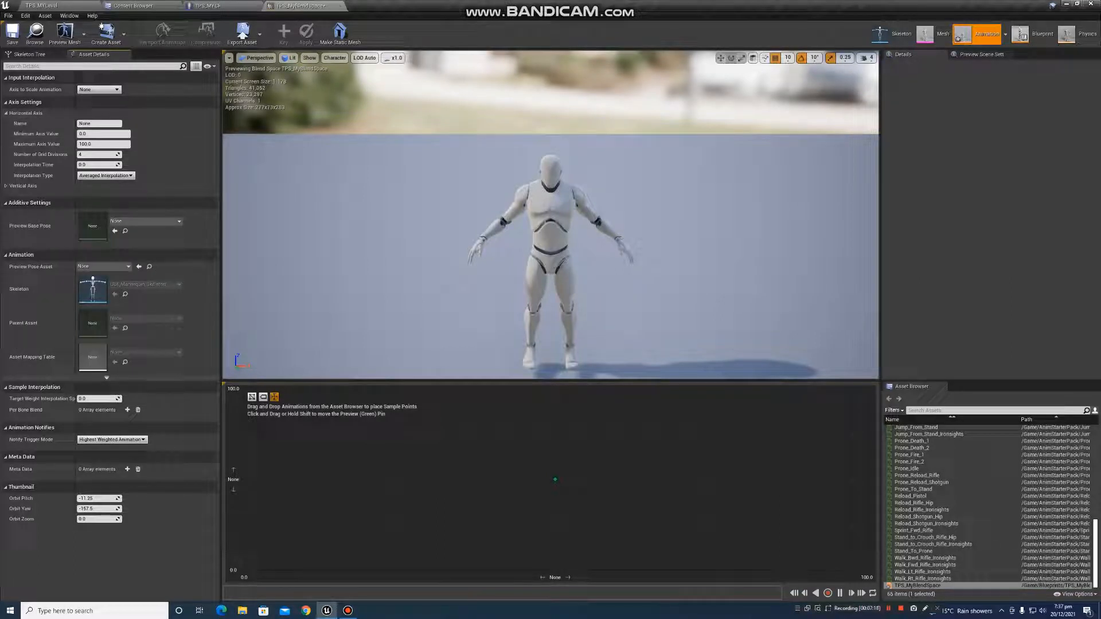
click(109, 124)
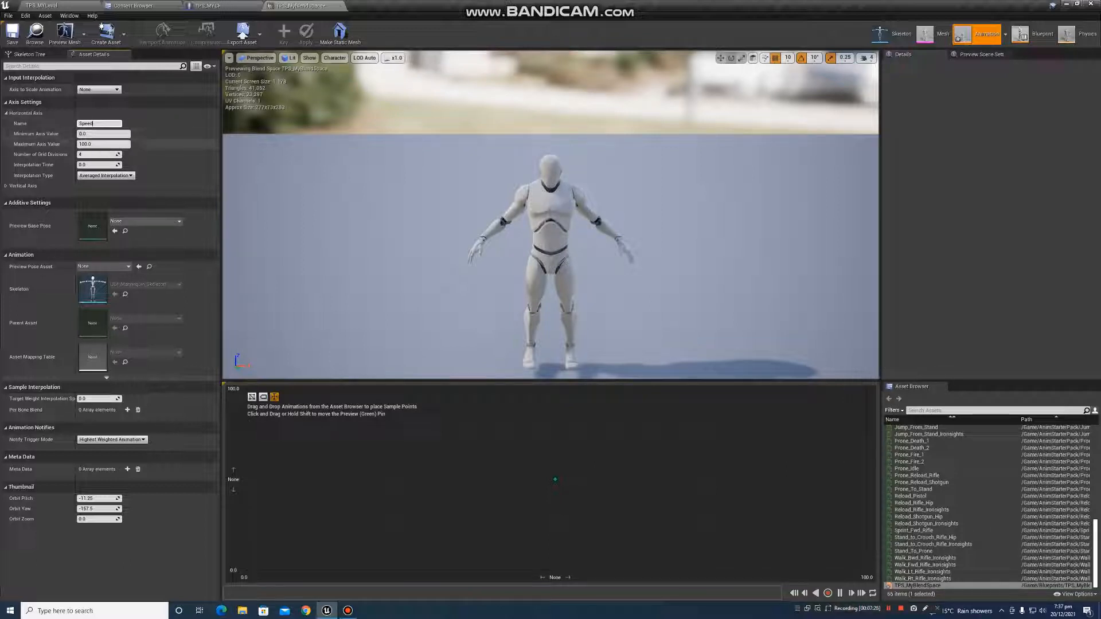
click(88, 144)
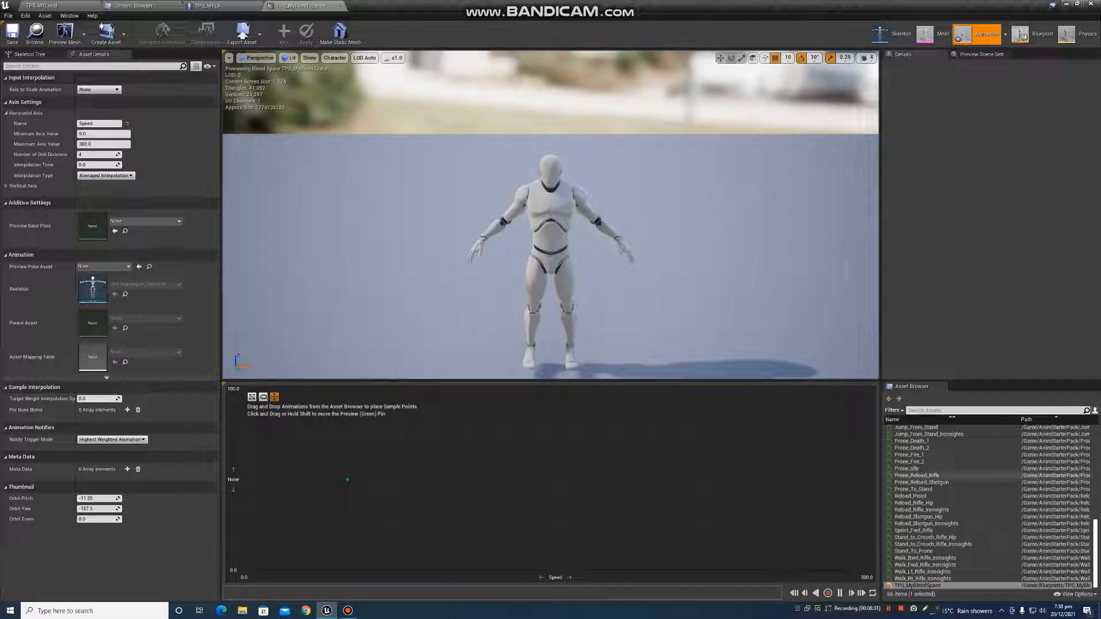
Step: Find the idle animations and place Idle_Rifle_Hip as a sample at Speed 0, moving the preview point onto it
scroll(946, 503, up, 6)
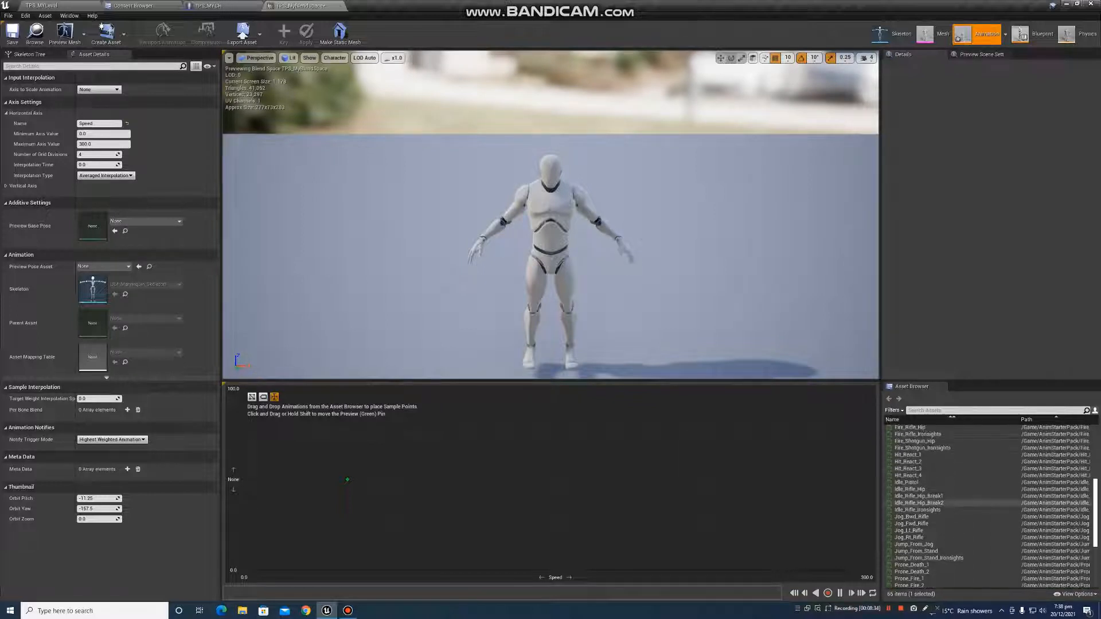
scroll(929, 493, up, 8)
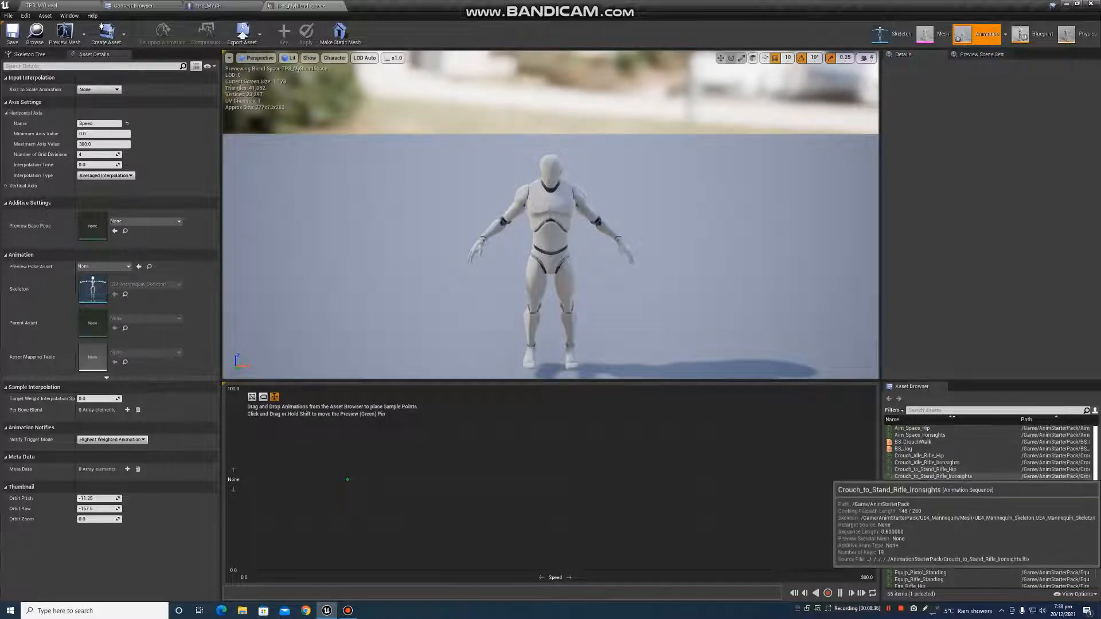
scroll(940, 477, down, 2)
scroll(940, 477, up, 2)
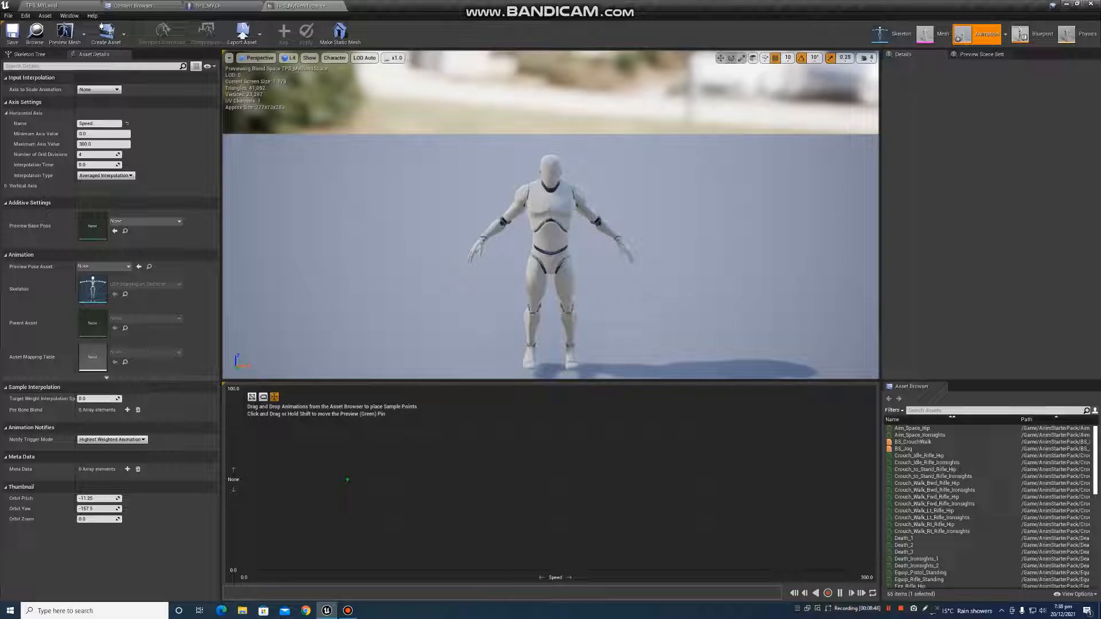
text(idle)
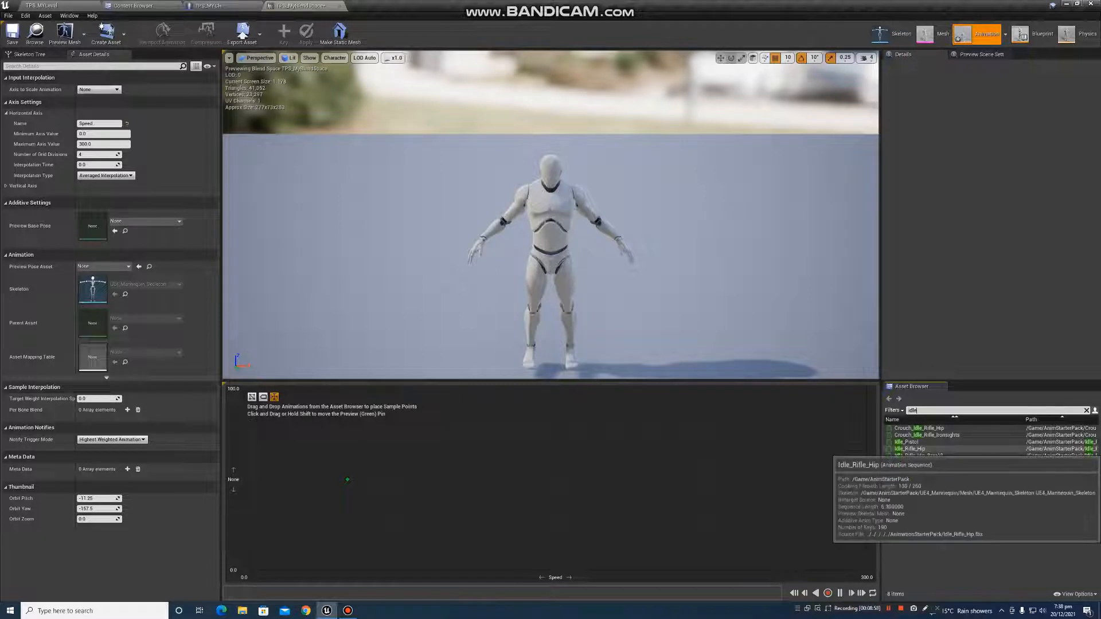
drag(912, 449, 255, 496)
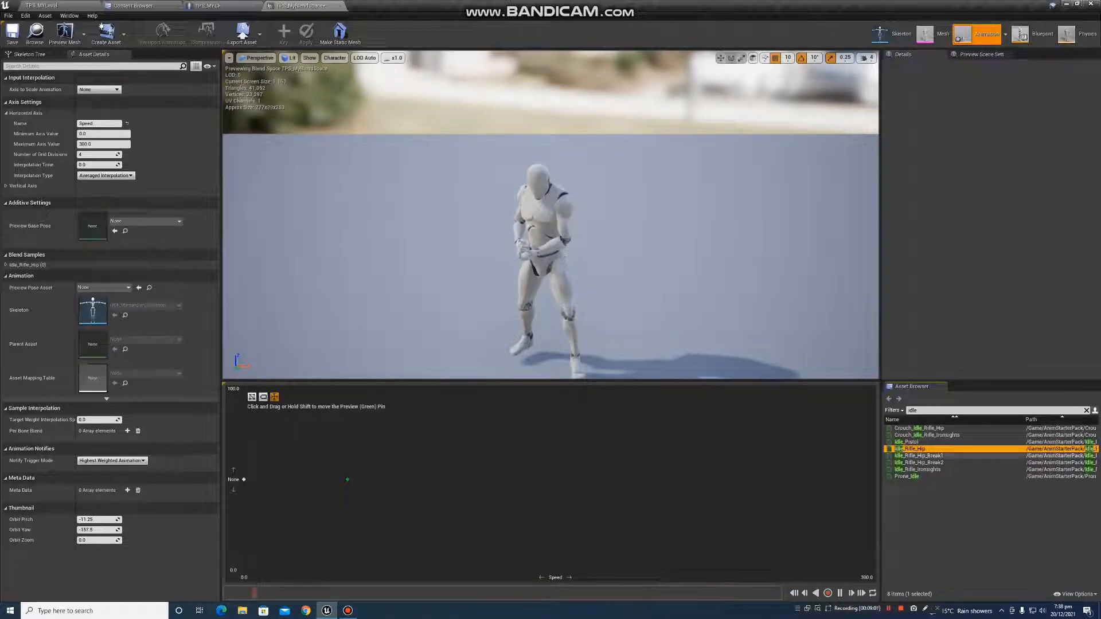
mouse_move(244, 480)
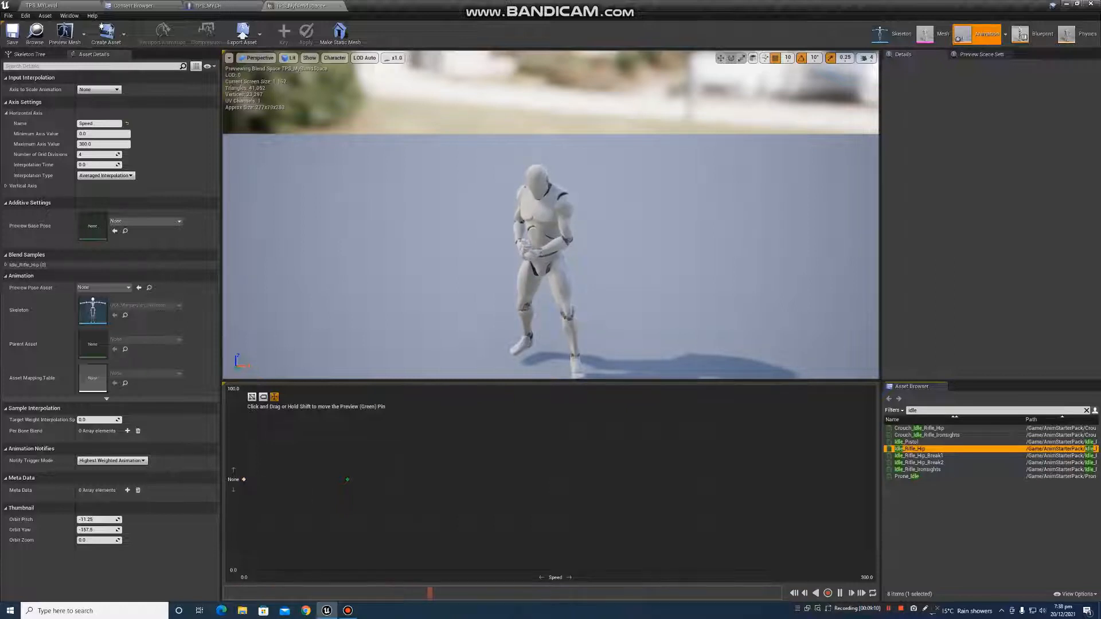
click(243, 481)
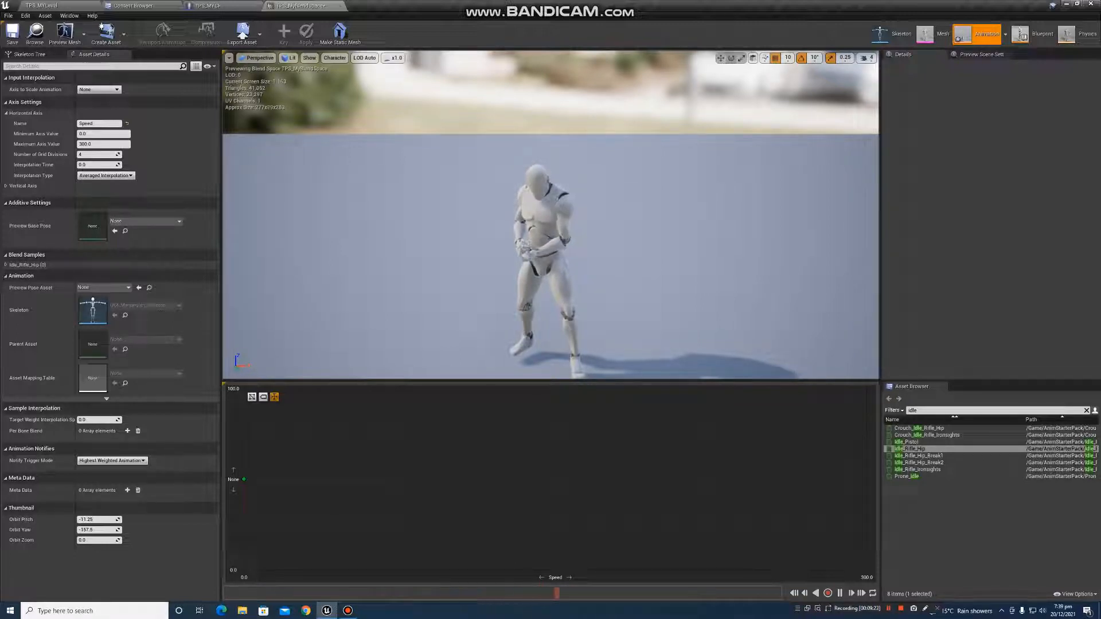
Step: Search the animations for "jog" and place Jog_Fwd_Rifle as a sample at Speed 300
click(941, 411)
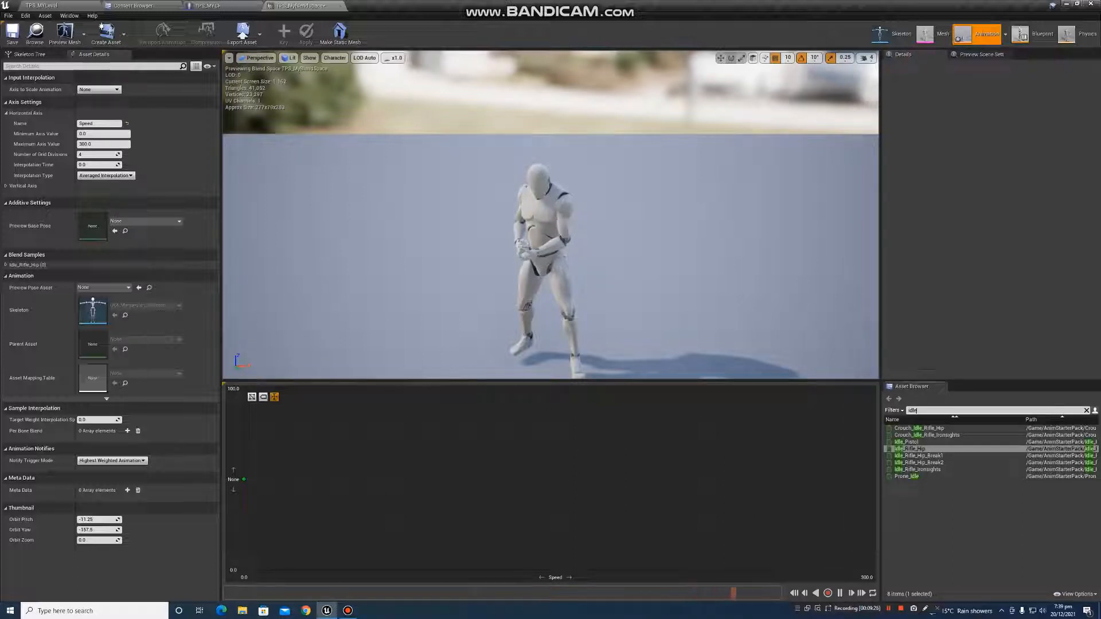
key(BackSpace)
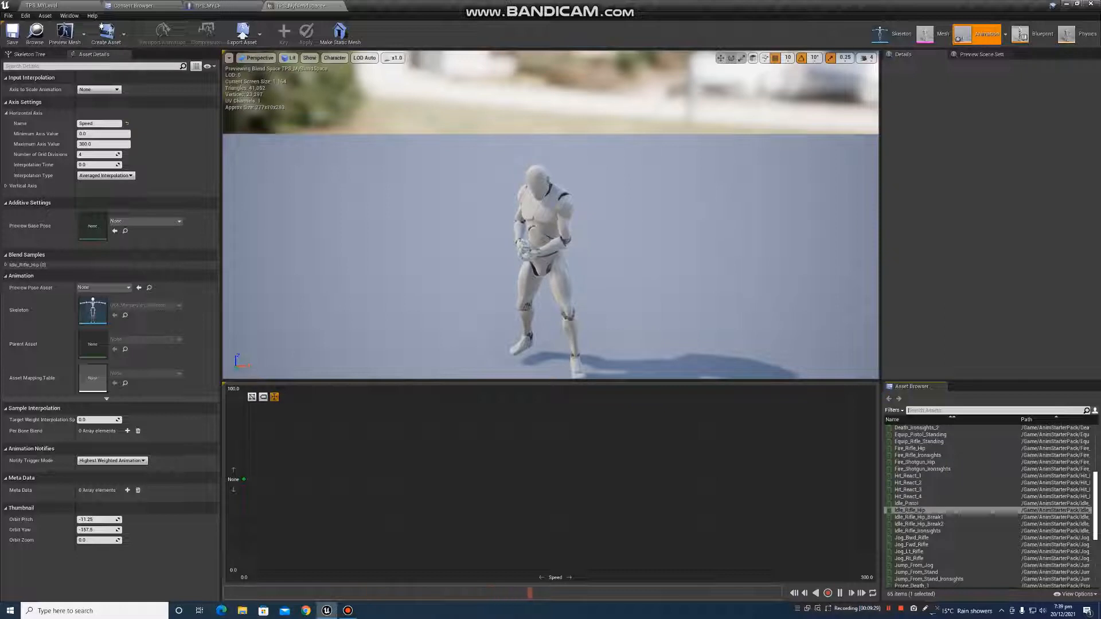
text(jog)
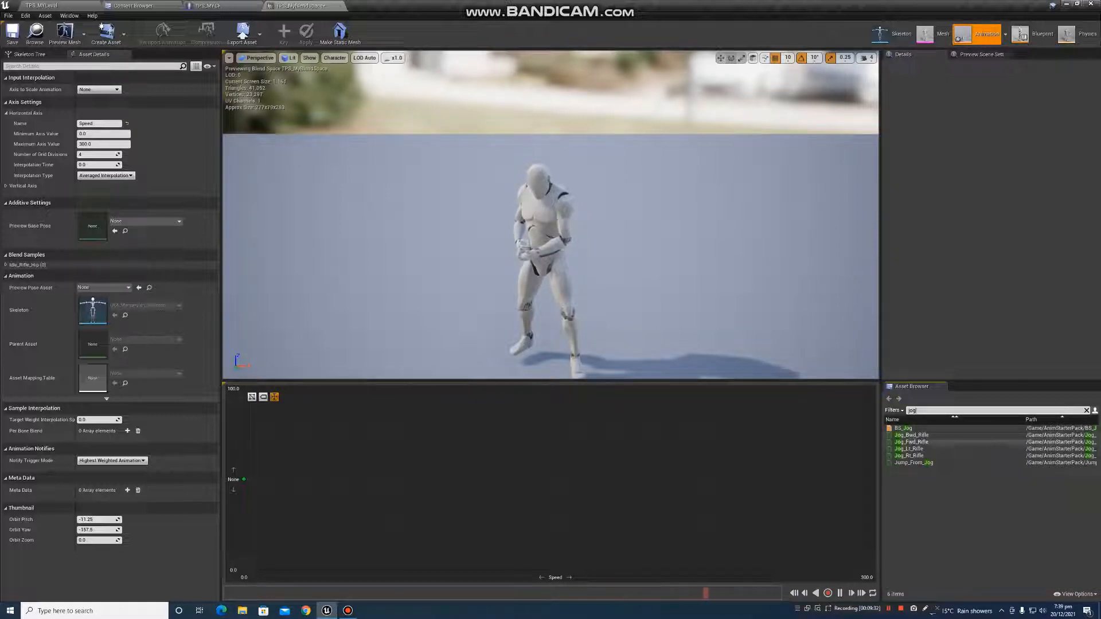
drag(912, 442, 871, 489)
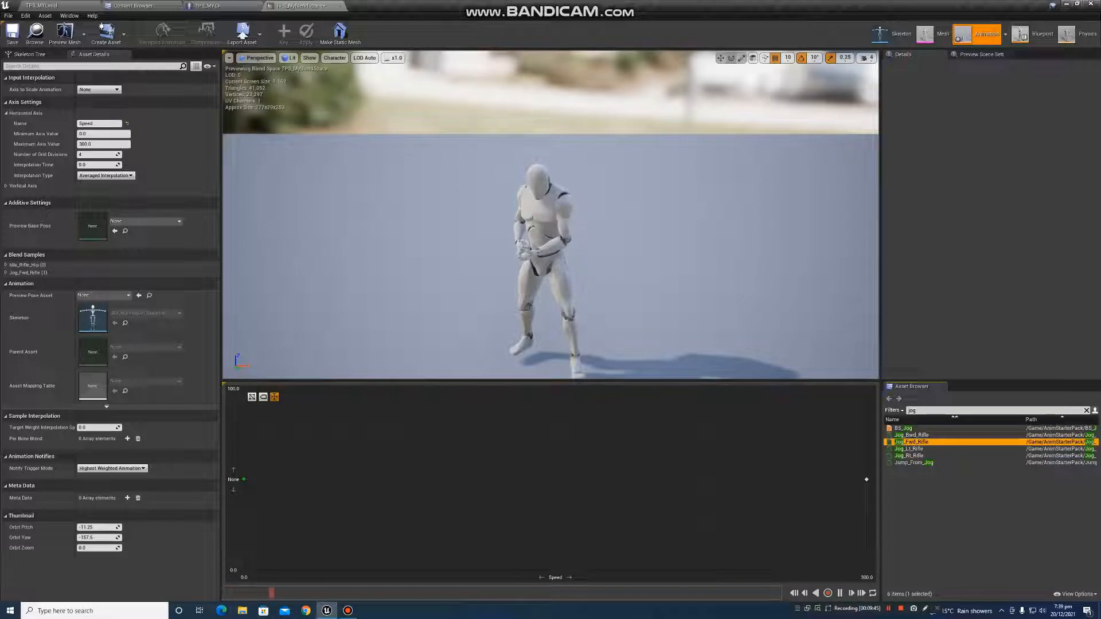
Step: Preview the blend from the idle sample at Speed 0 to the jog sample at Speed 300, and close the blend space
drag(244, 480, 866, 480)
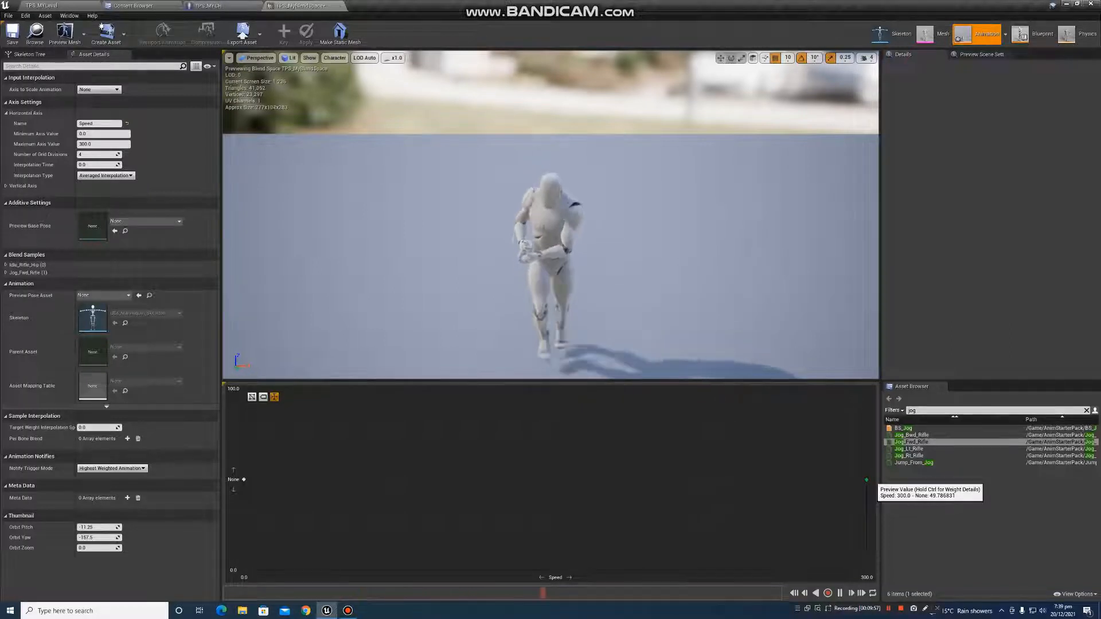
click(348, 610)
click(347, 610)
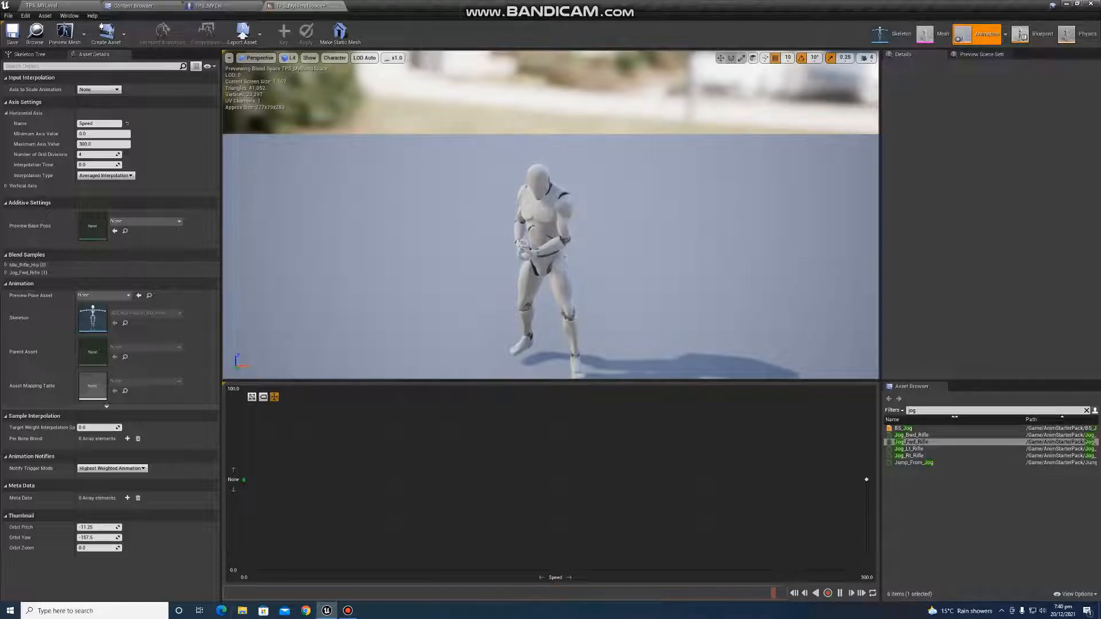
mouse_move(866, 479)
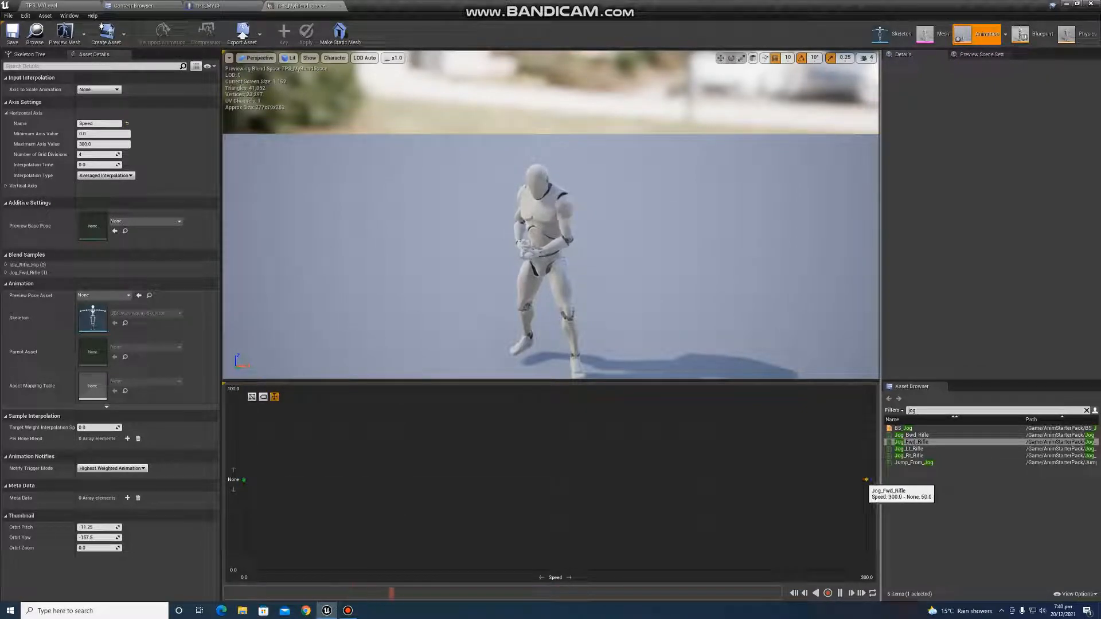
mouse_move(244, 479)
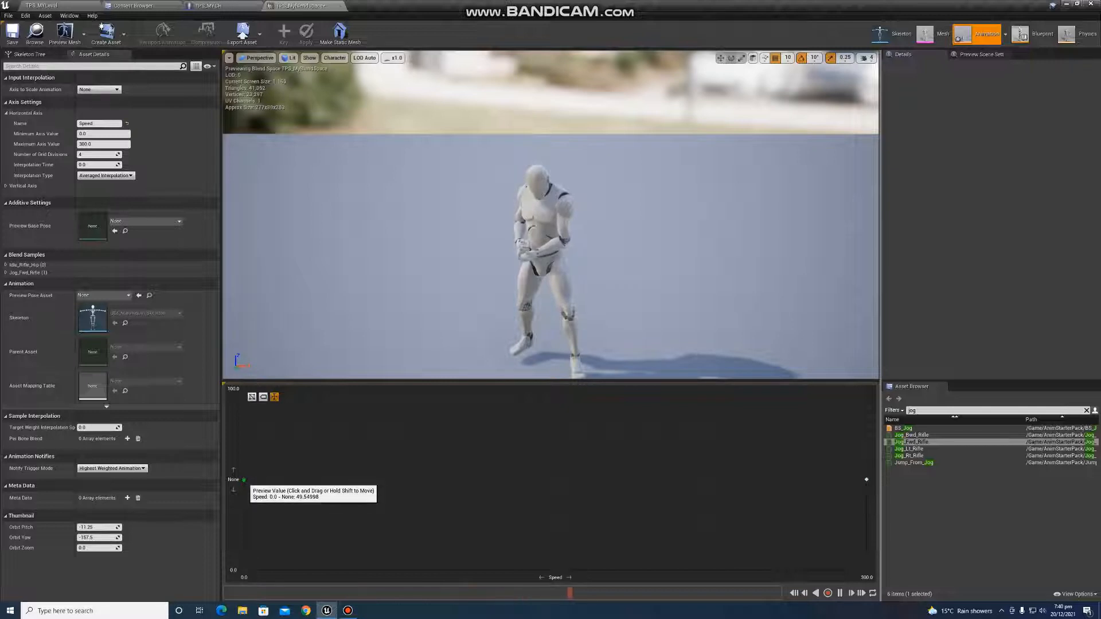
drag(244, 480, 866, 481)
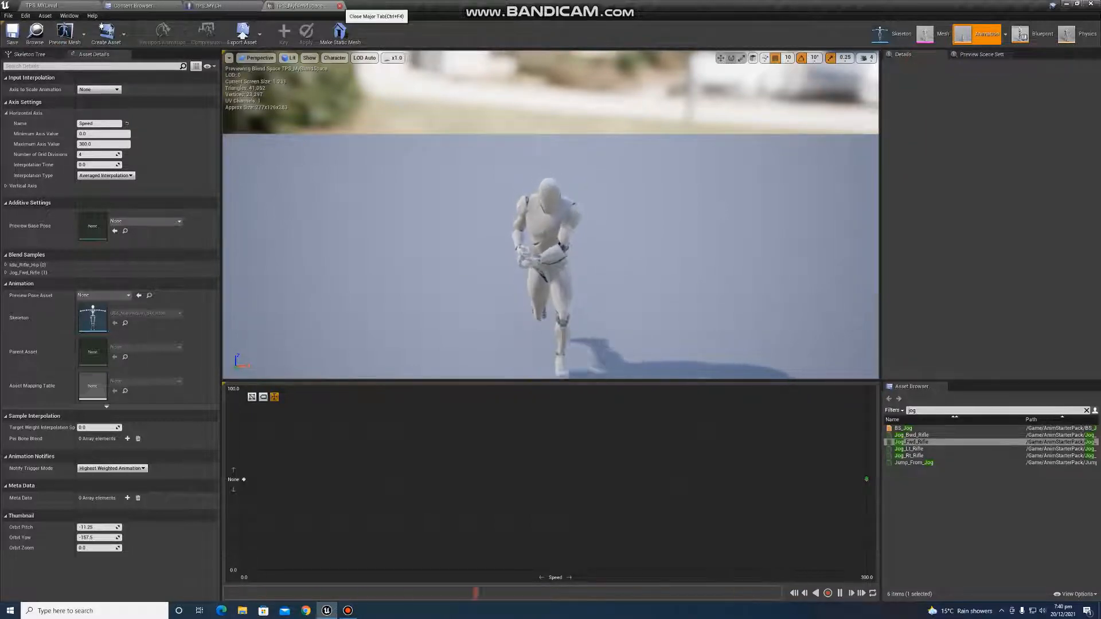
click(340, 6)
scroll(450, 266, down, 5)
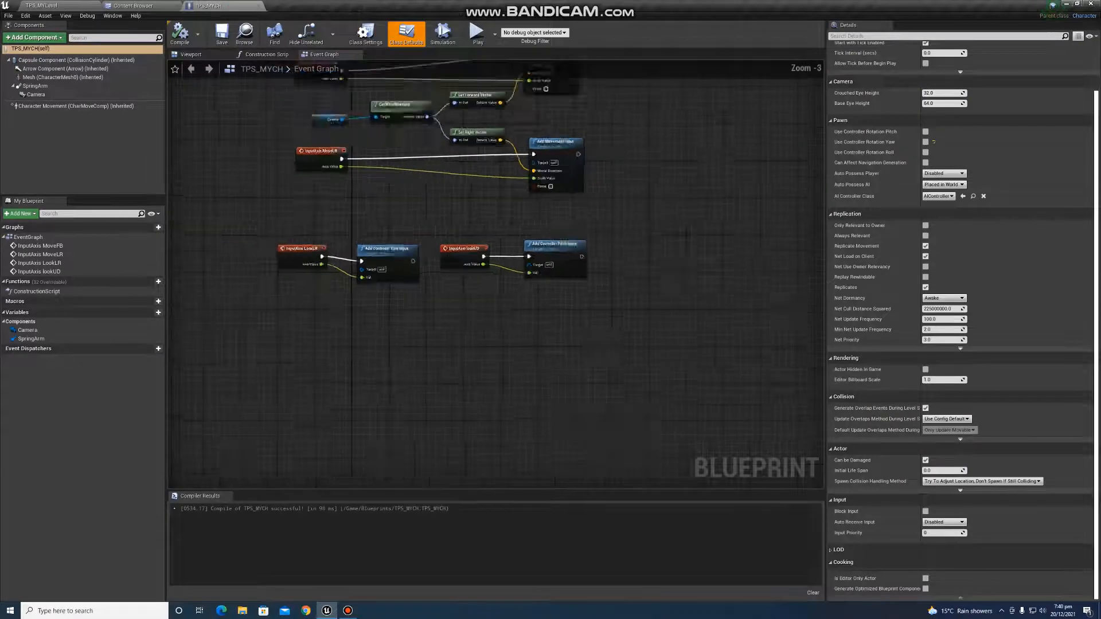
right_drag(450, 267, 452, 429)
scroll(379, 230, up, 5)
scroll(447, 268, down, 2)
right_drag(446, 268, 393, 297)
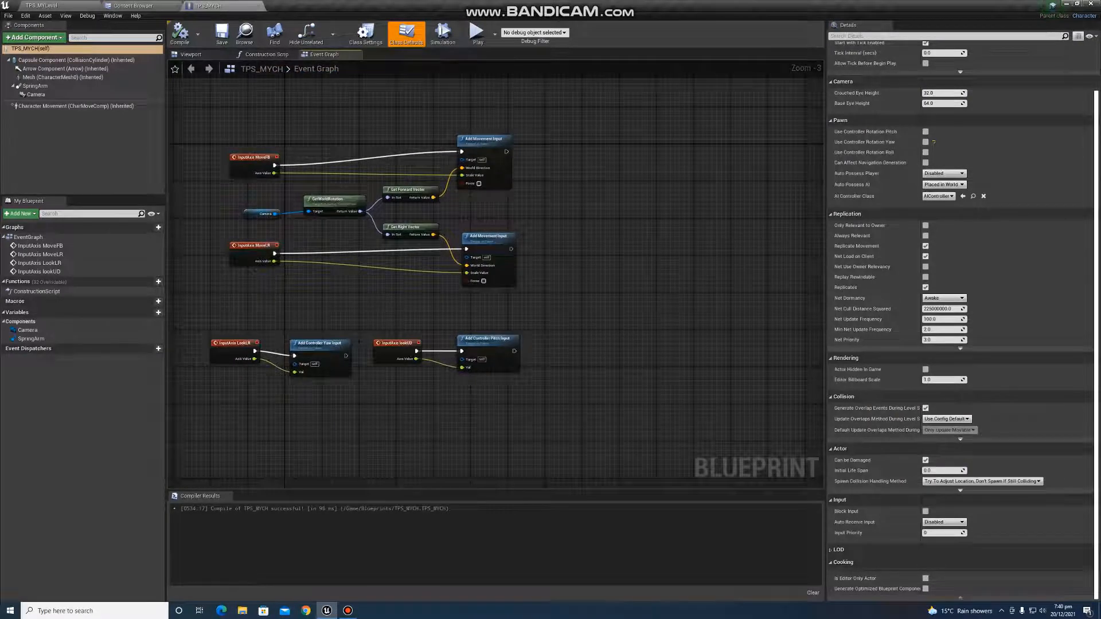
Step: Create an Animation Blueprint in the Blueprints folder with UE4_Mannequin_Skeleton as its target skeleton
click(133, 6)
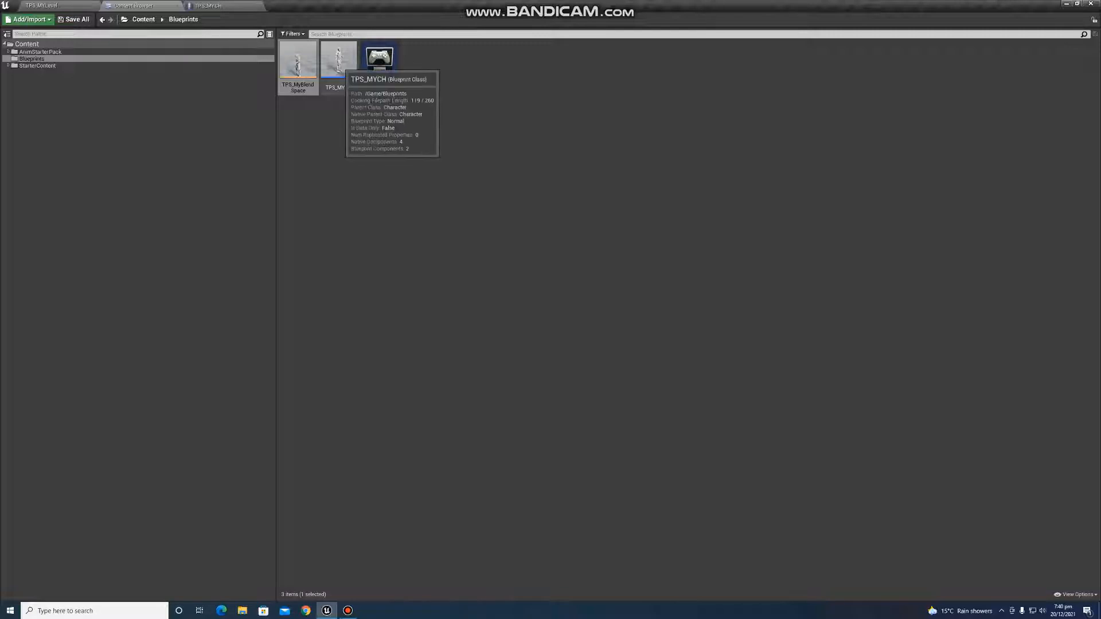
right_click(327, 152)
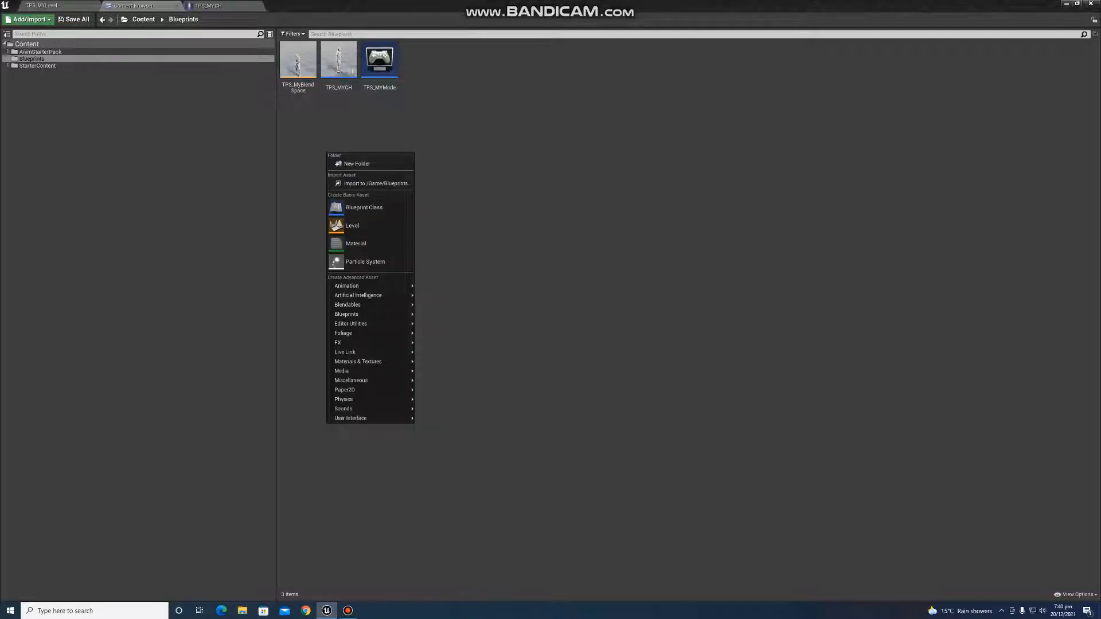
mouse_move(356, 285)
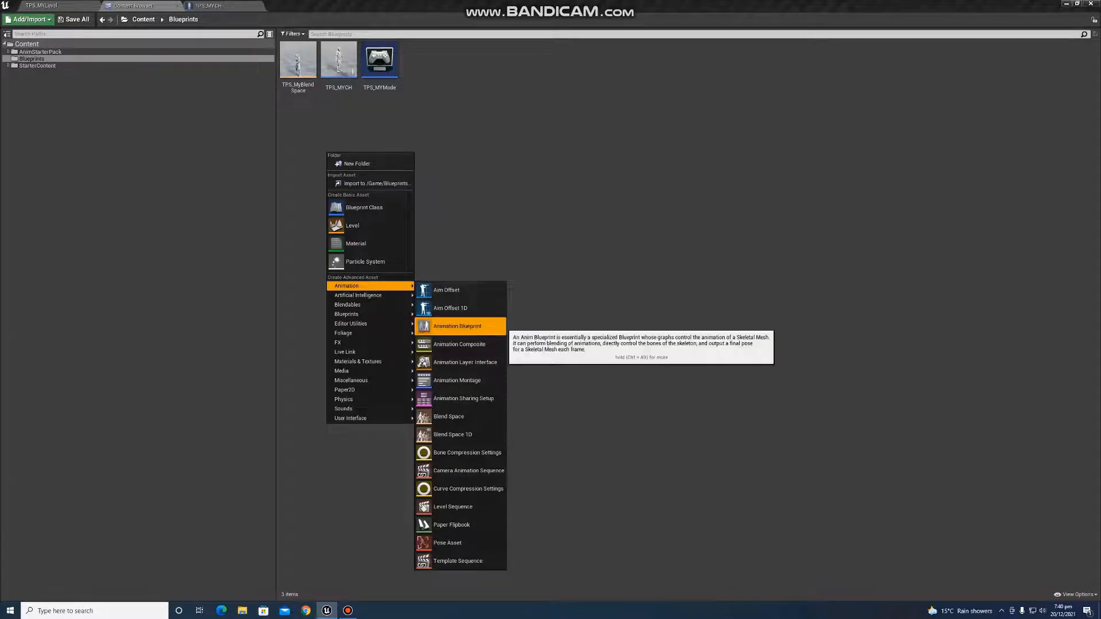
click(457, 326)
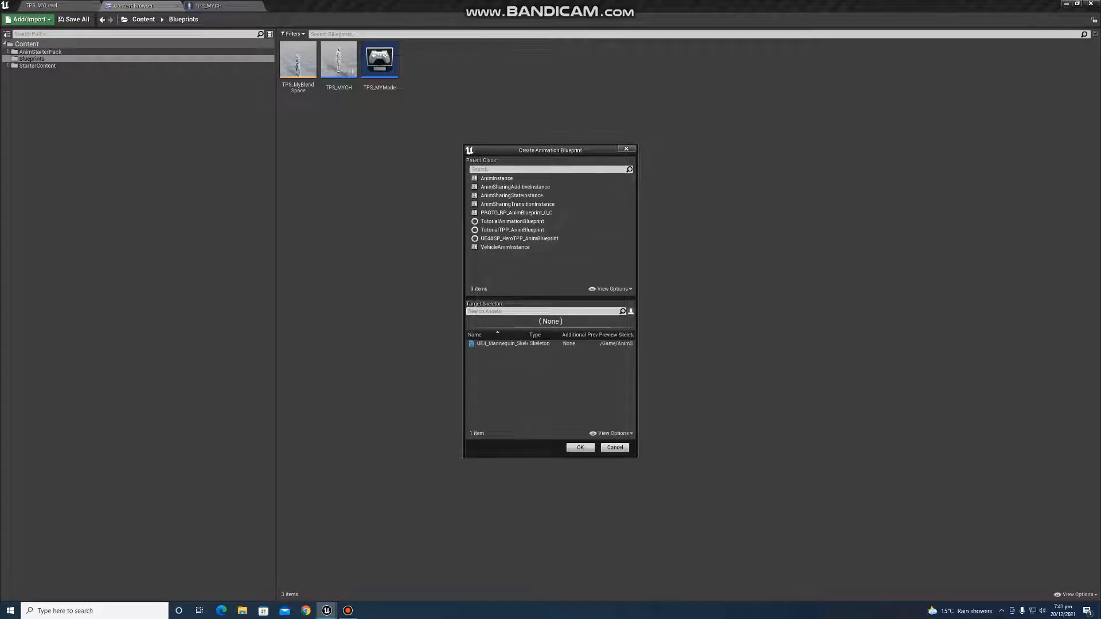
click(502, 344)
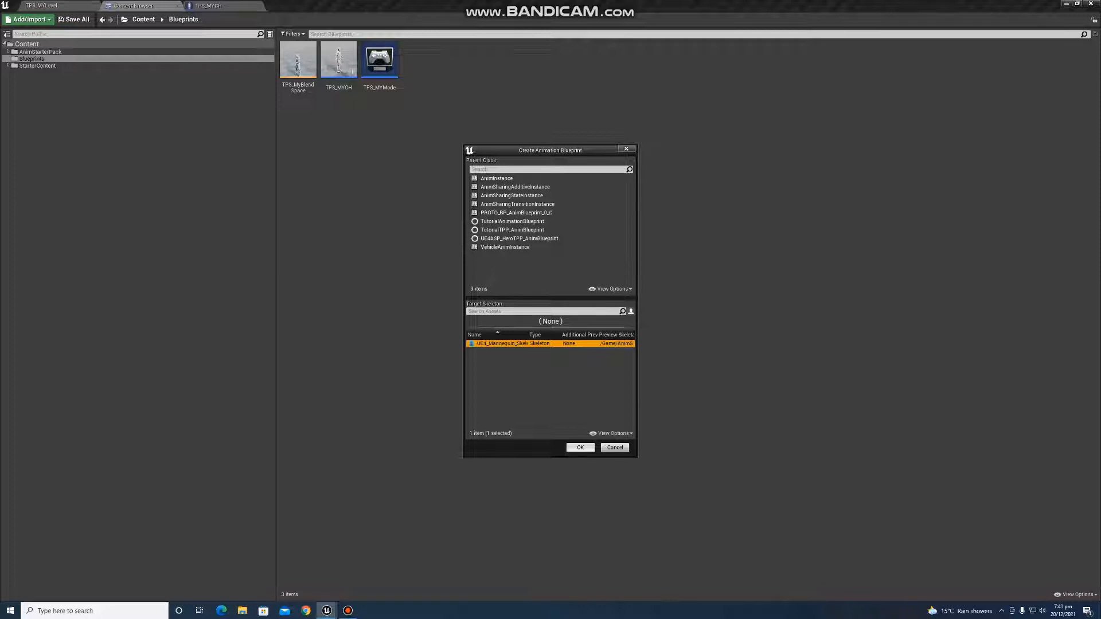
click(581, 447)
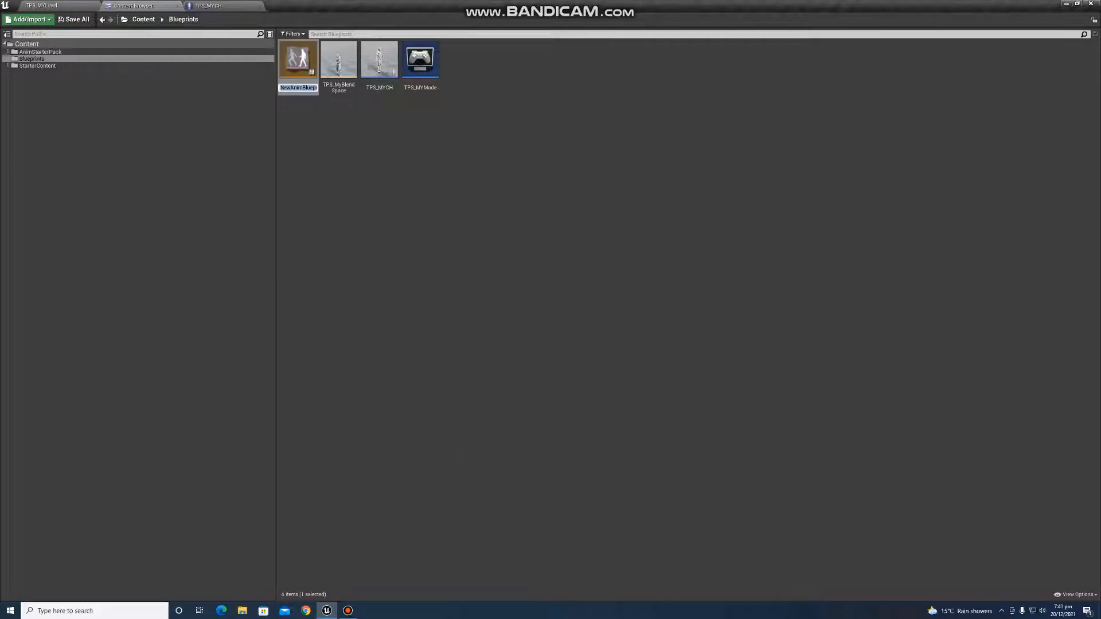
Step: Name the new animation blueprint TPS_MYAnim and open it for editing
key(BackSpace)
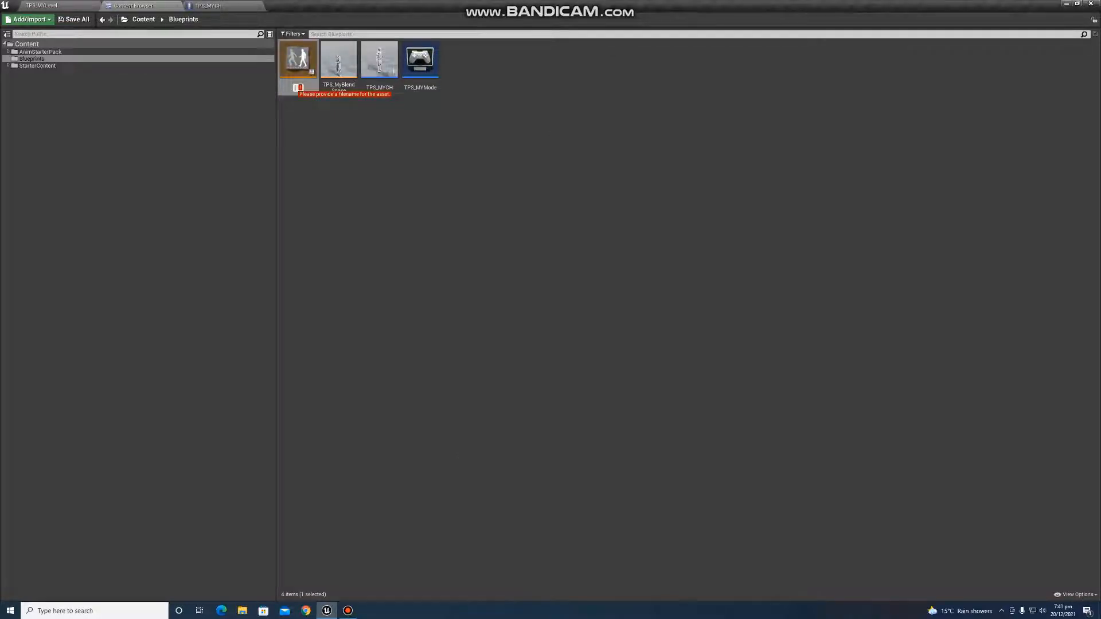
text(TPS_)
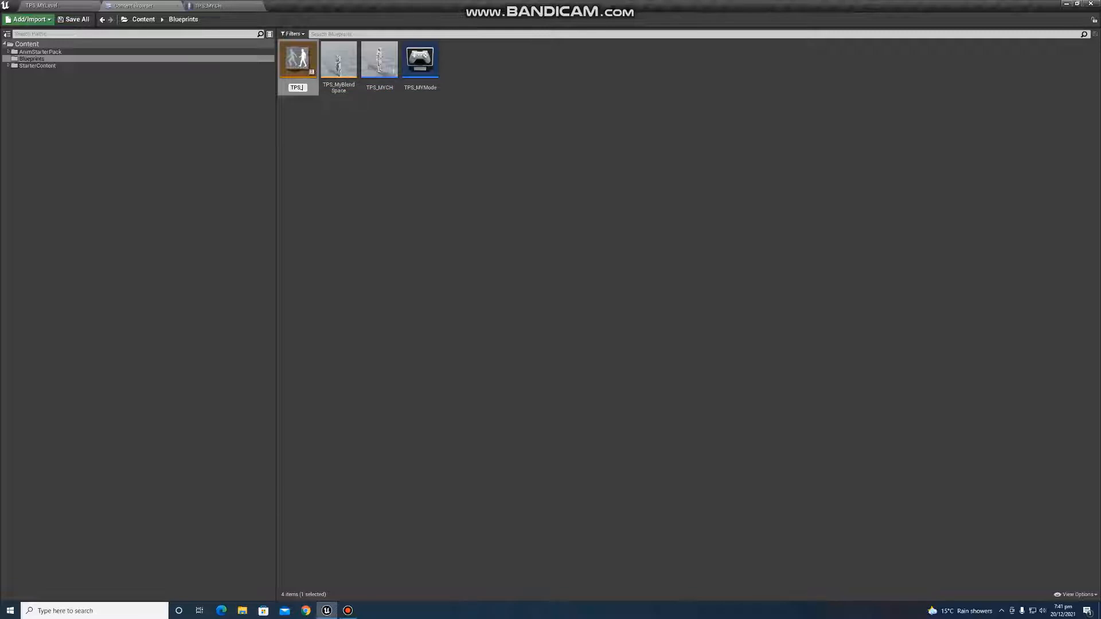
text(MY)
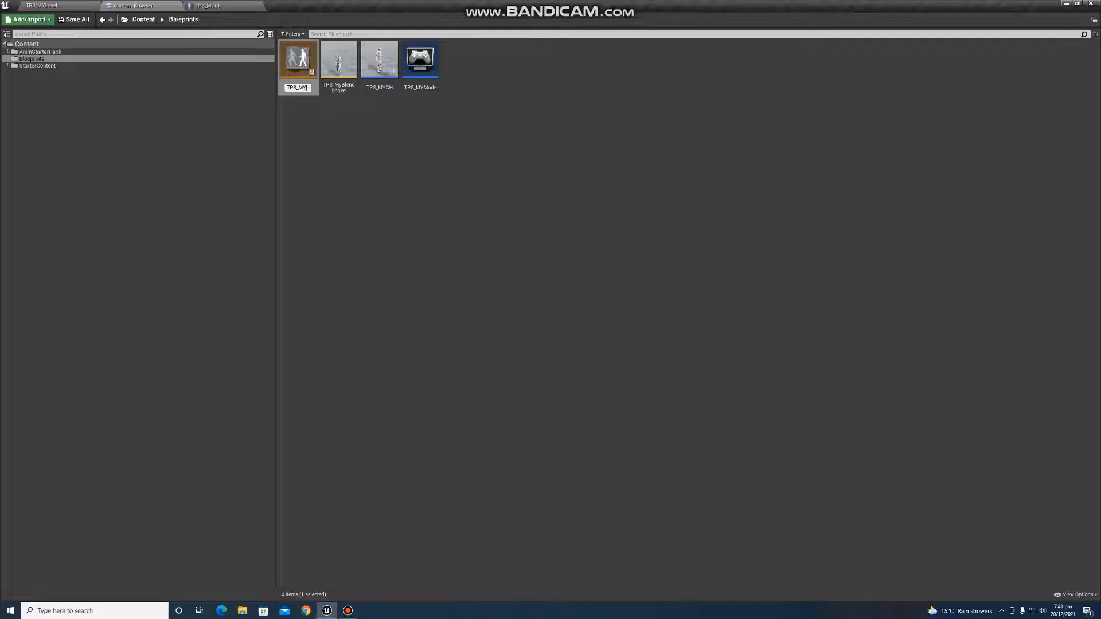
text(Anim)
key(Return)
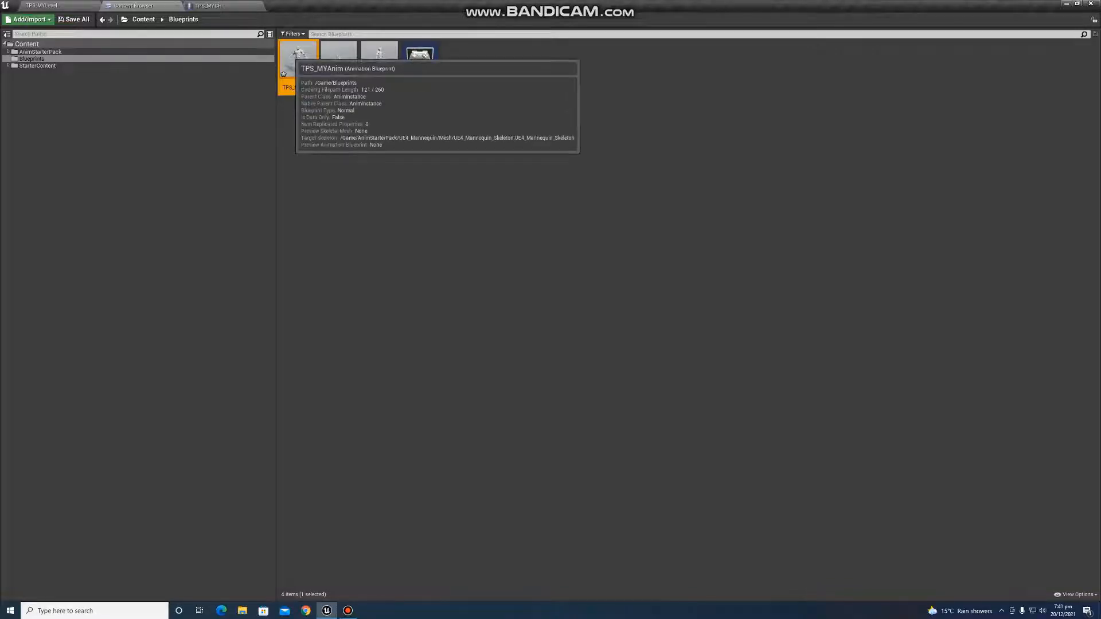
double_click(298, 62)
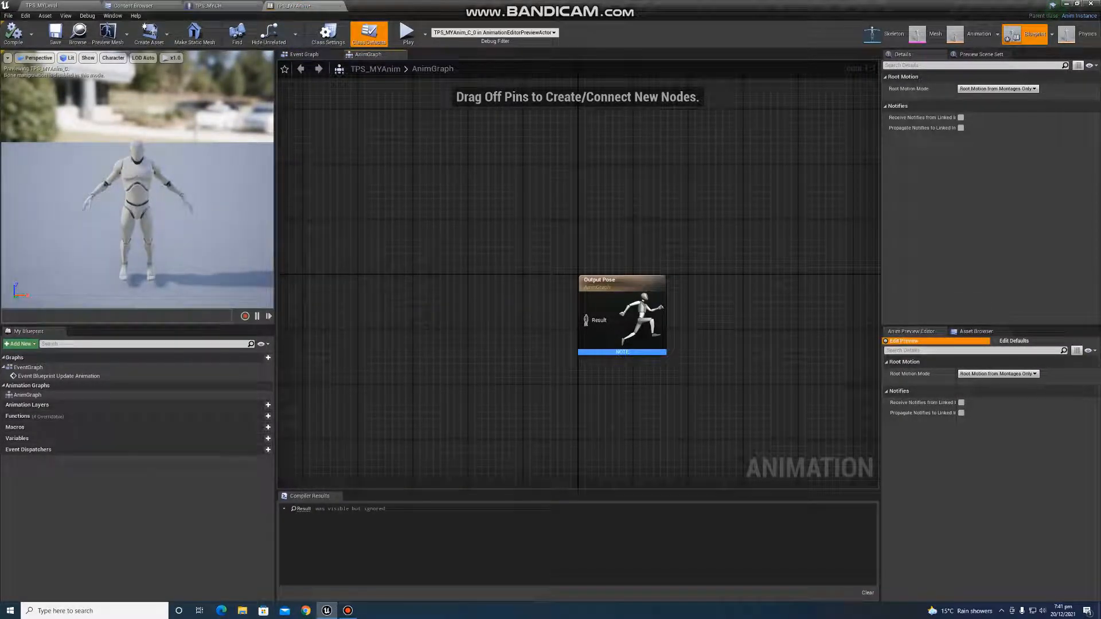
Step: Move Output Pose up and right in the AnimGraph, and the Blueprint Update Animation and Try Get Pawn Owner nodes up and left in the Event Graph
drag(624, 286, 685, 189)
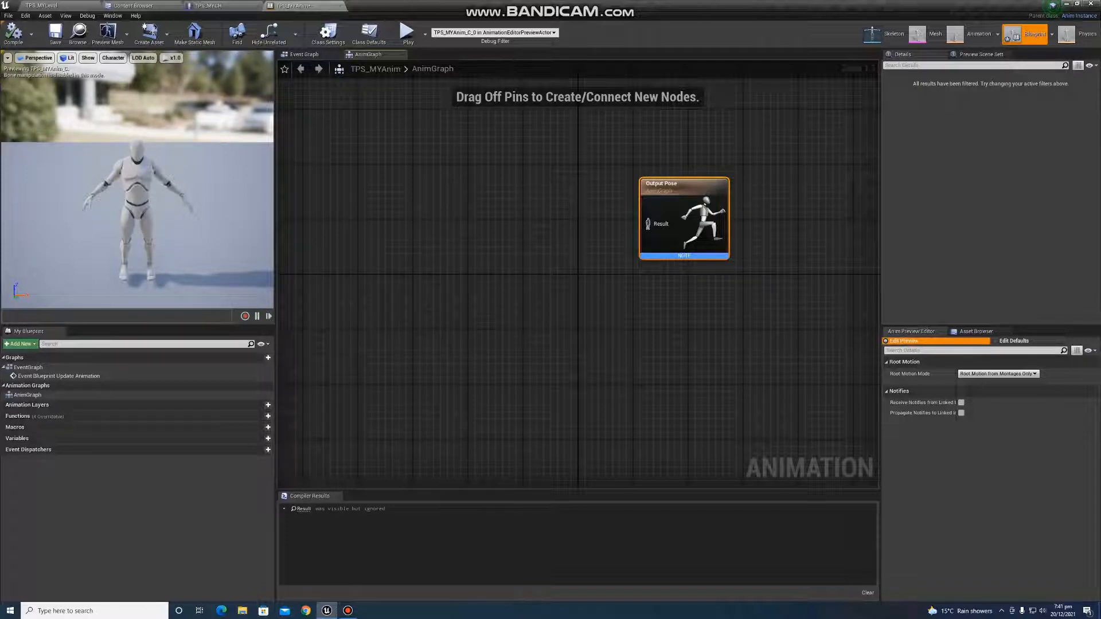
click(42, 5)
click(305, 5)
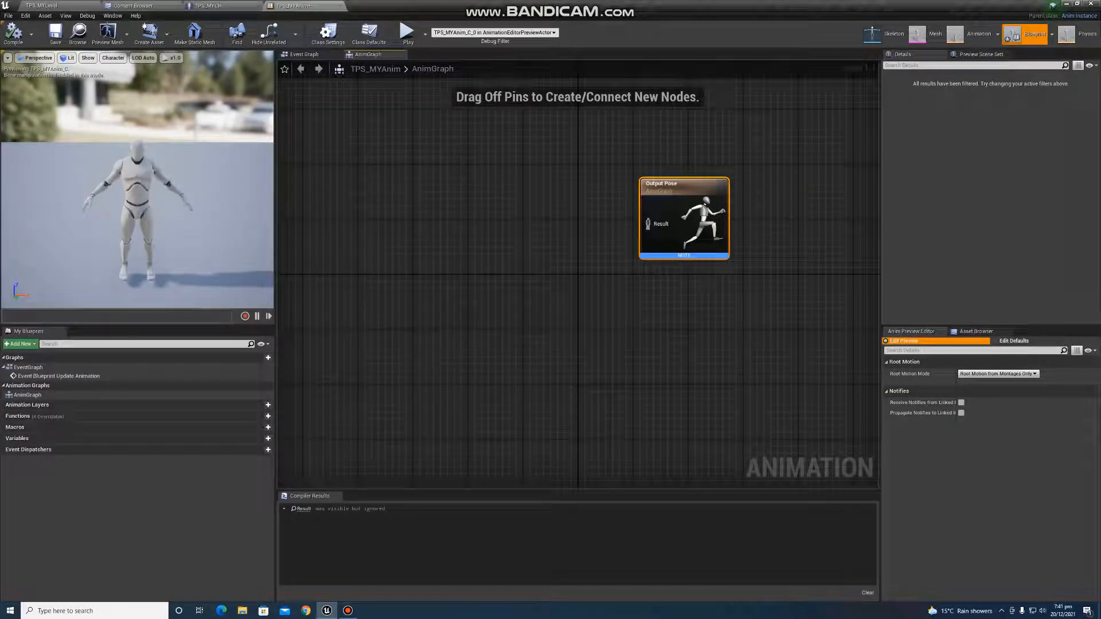
click(304, 54)
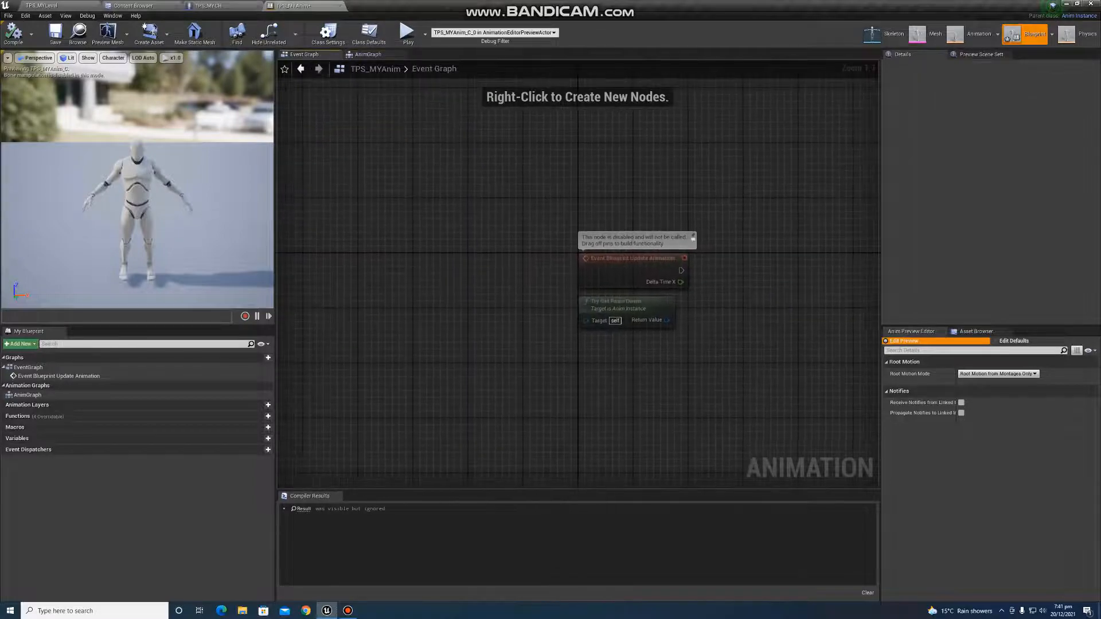
drag(647, 281, 440, 226)
drag(603, 310, 400, 265)
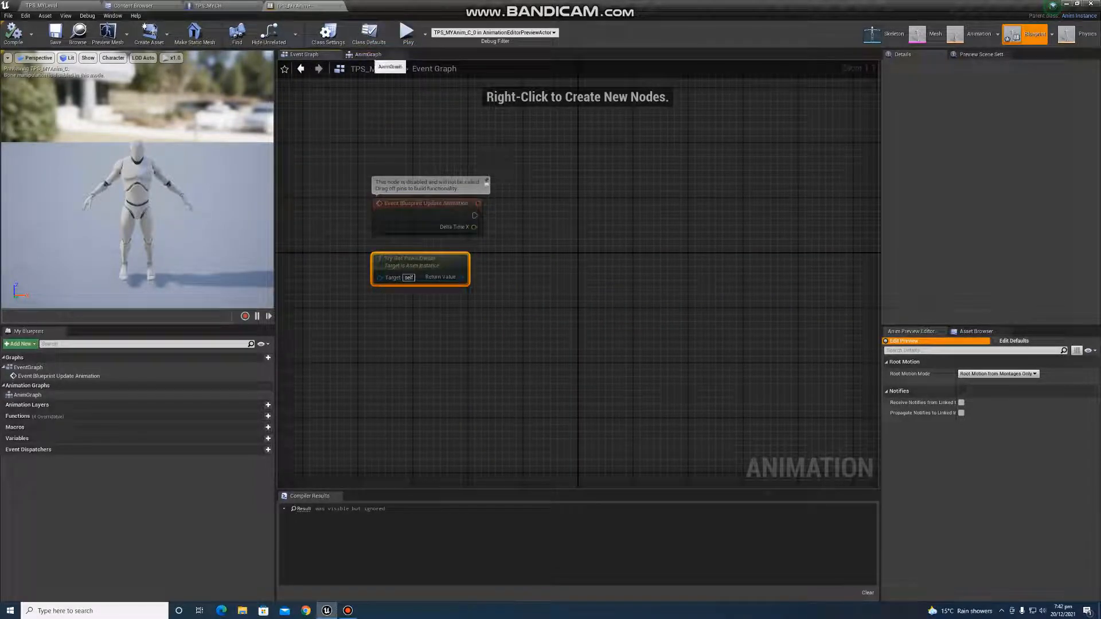
Step: Add a new state machine to the AnimGraph and connect its output to the Result of the Output Pose
click(370, 55)
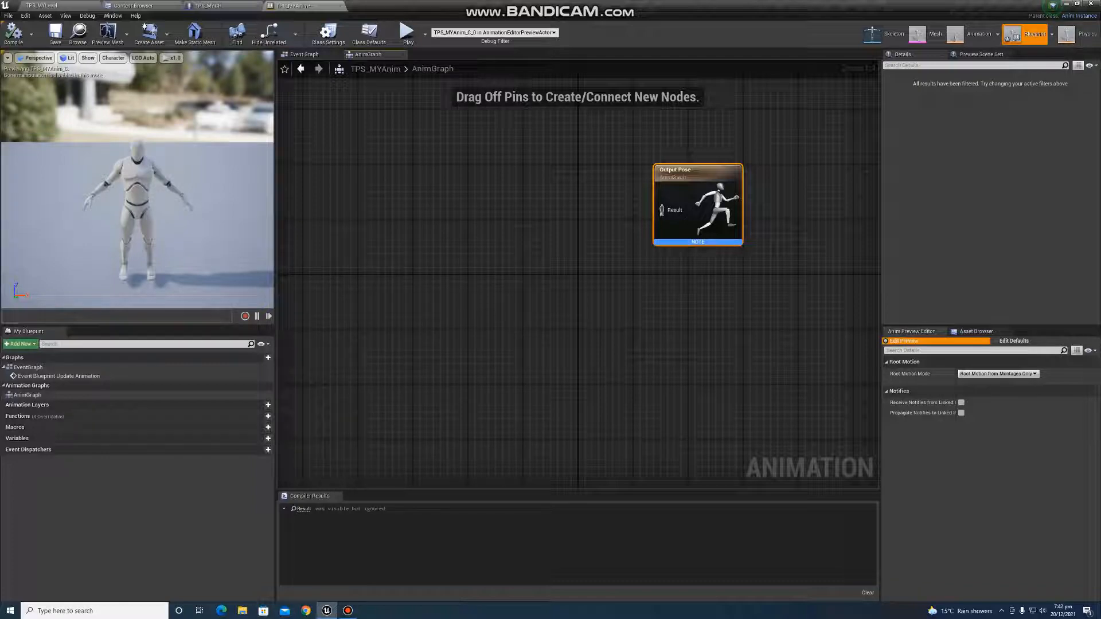
drag(707, 183, 761, 182)
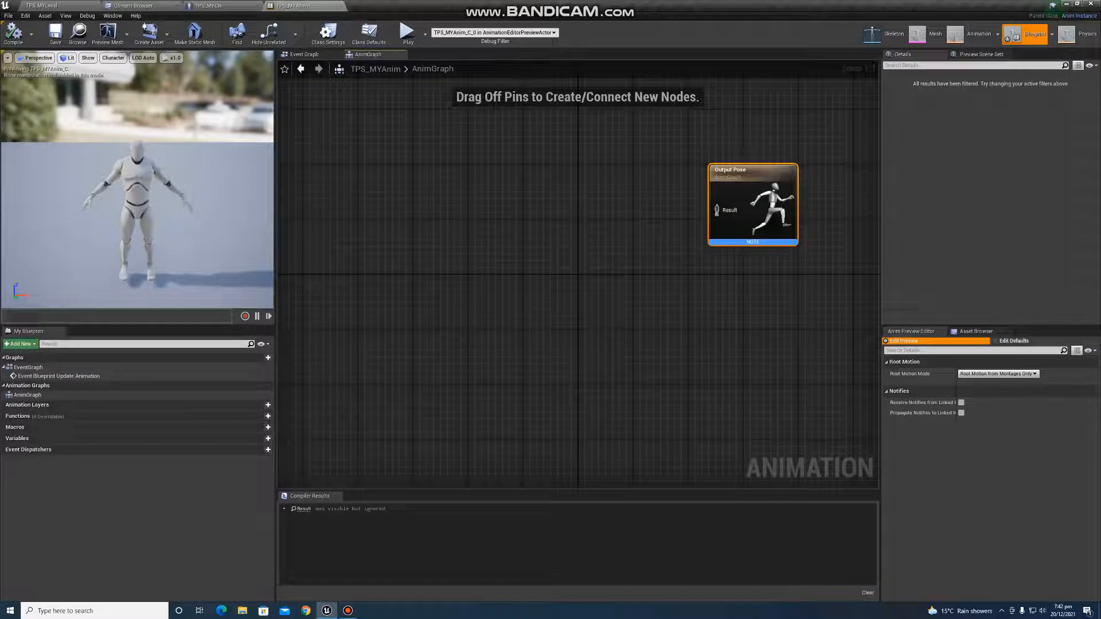
right_click(403, 194)
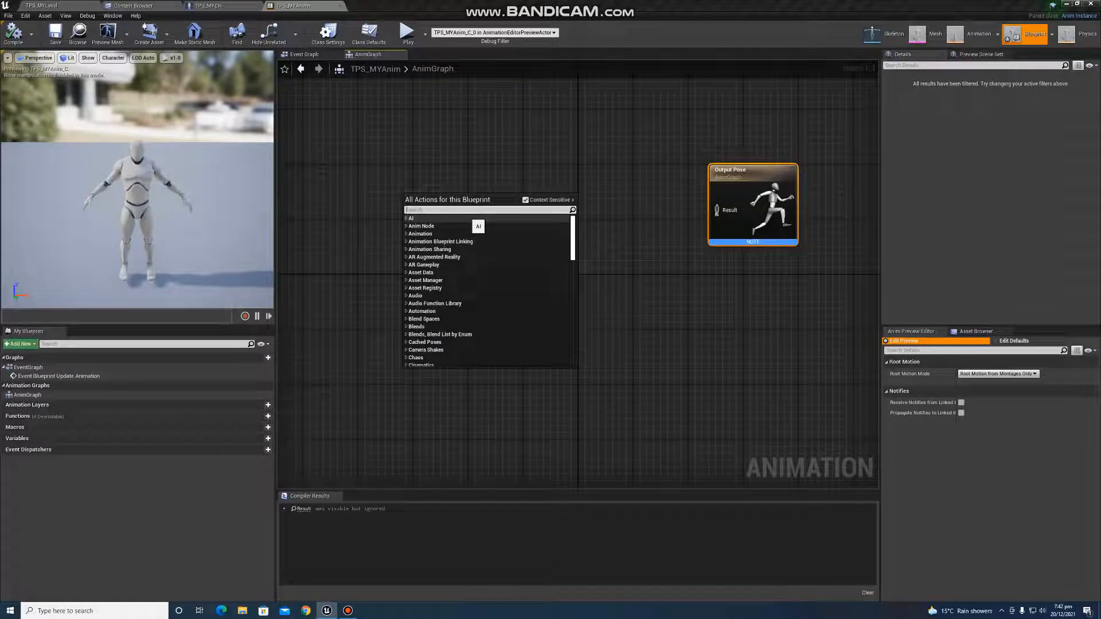
text(add)
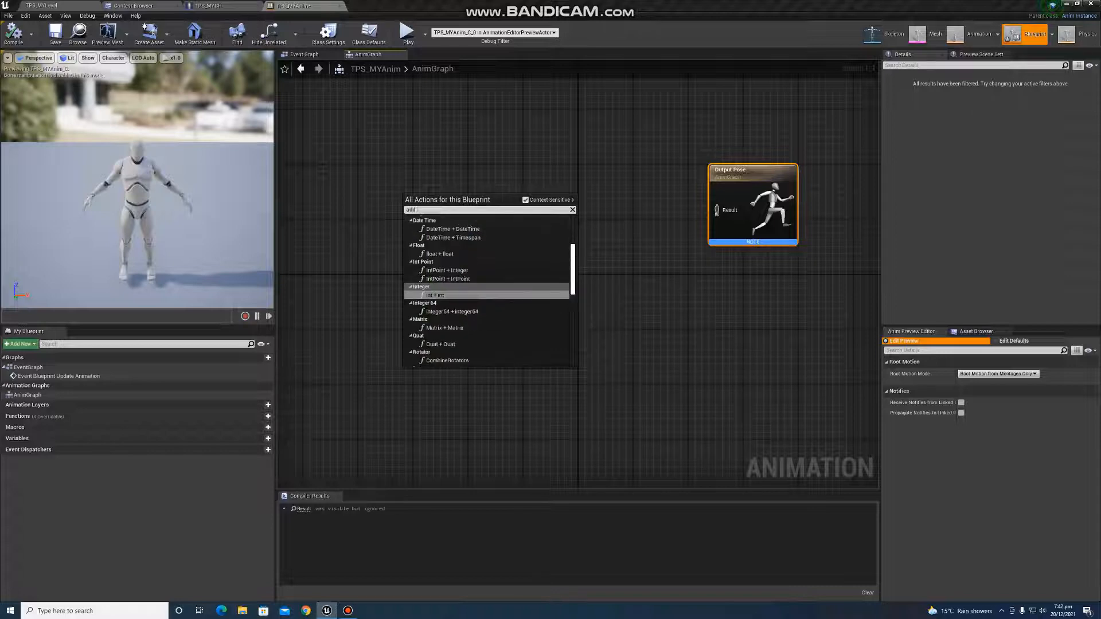
text( stat)
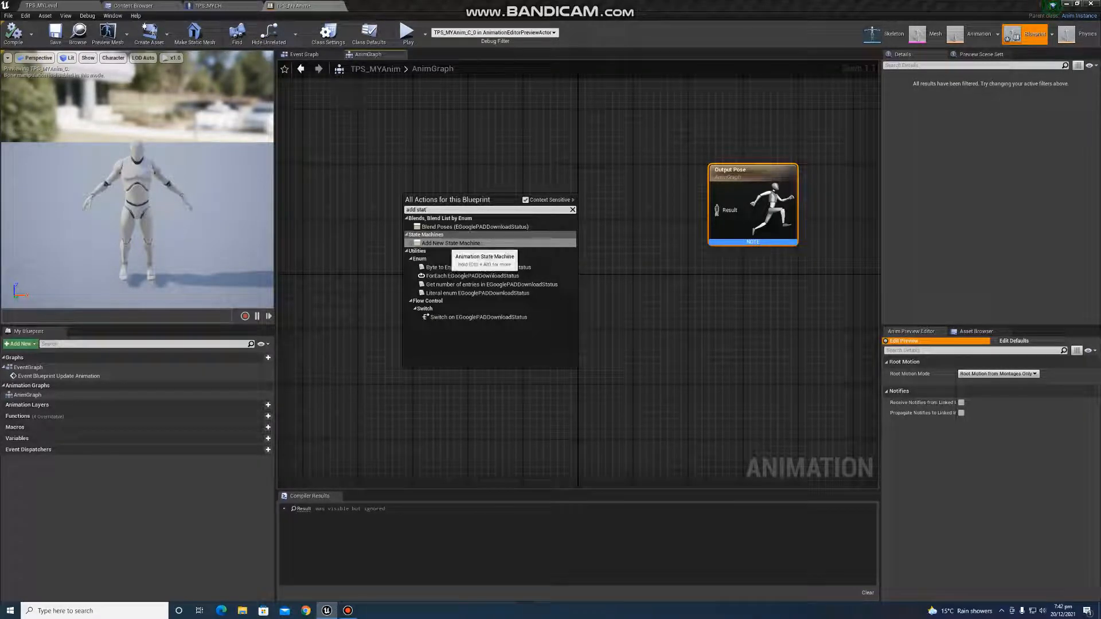
click(450, 243)
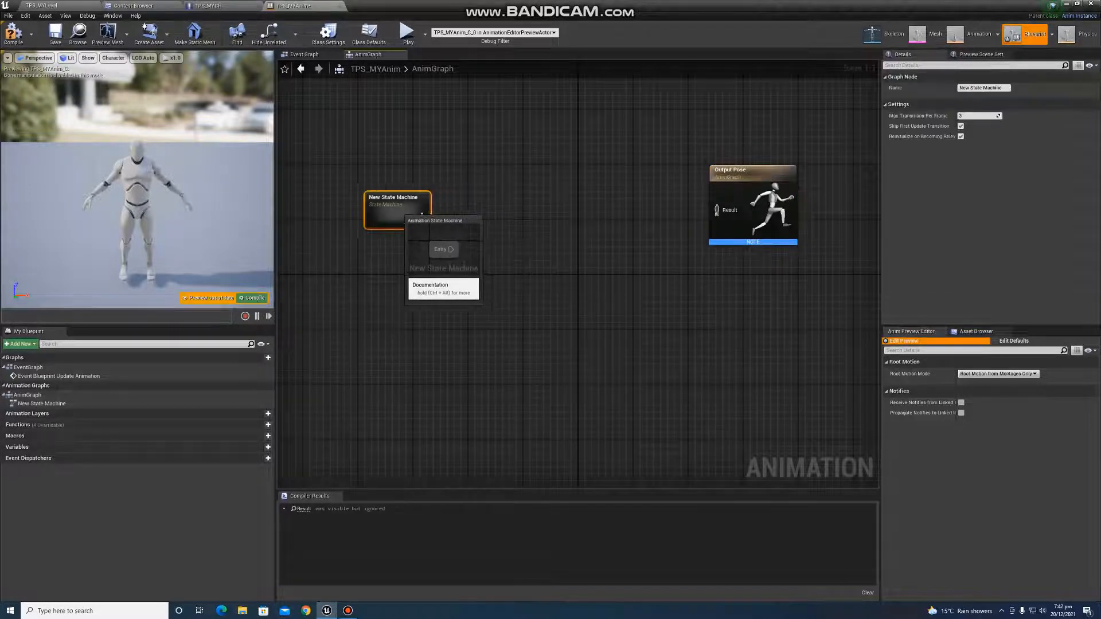
drag(422, 214, 724, 212)
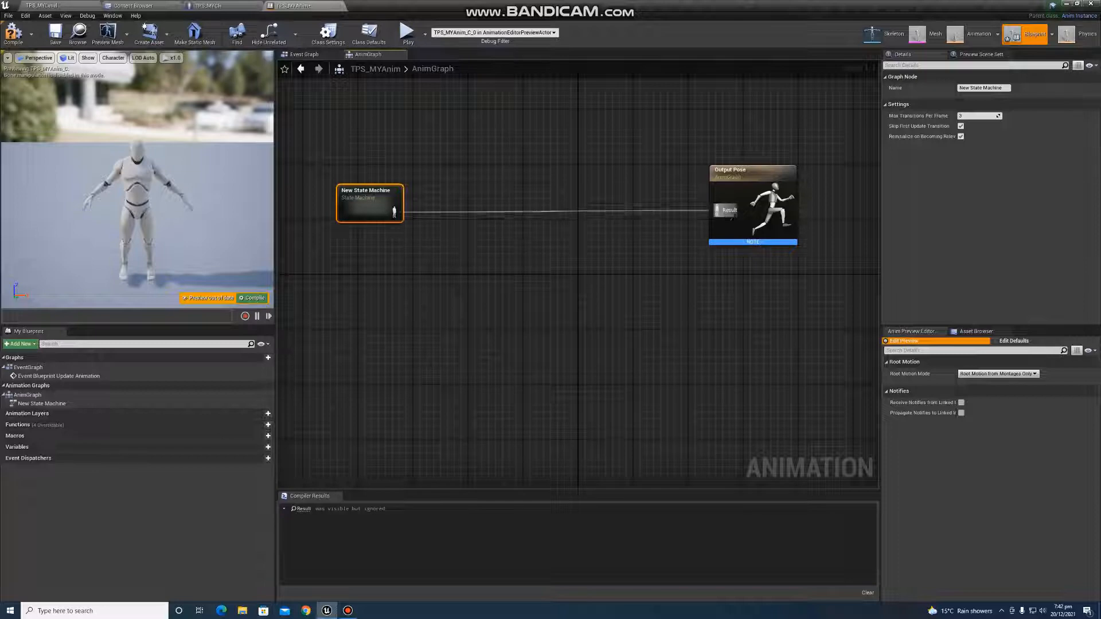
drag(370, 197, 444, 218)
Step: Inside the new state machine, add a state connected from Entry and name it Idle/Run
double_click(444, 226)
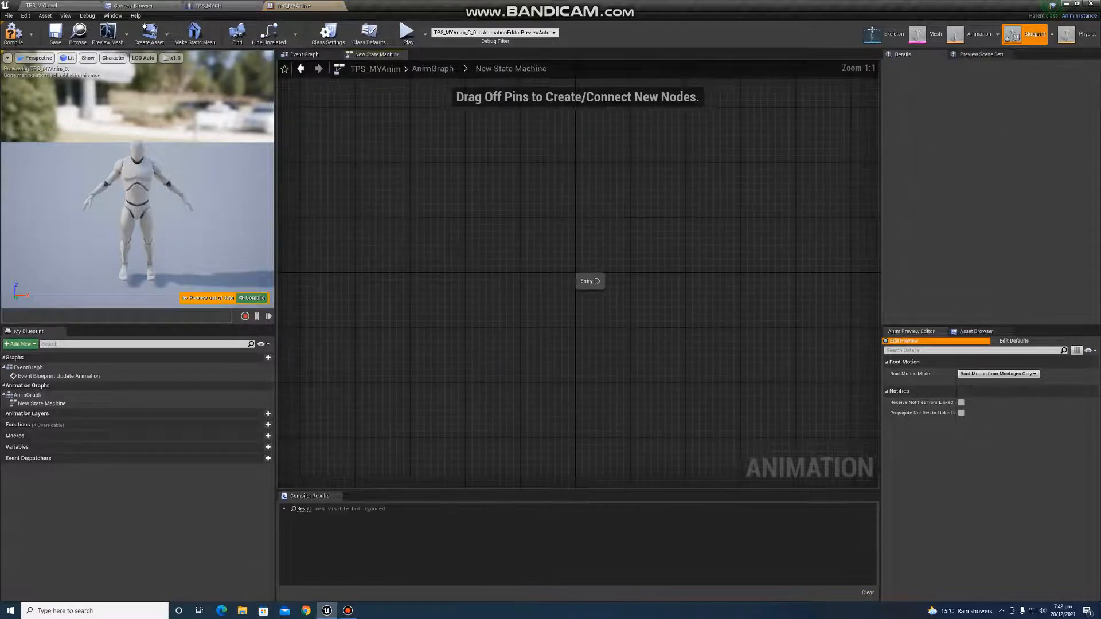
drag(600, 282, 425, 255)
key(Escape)
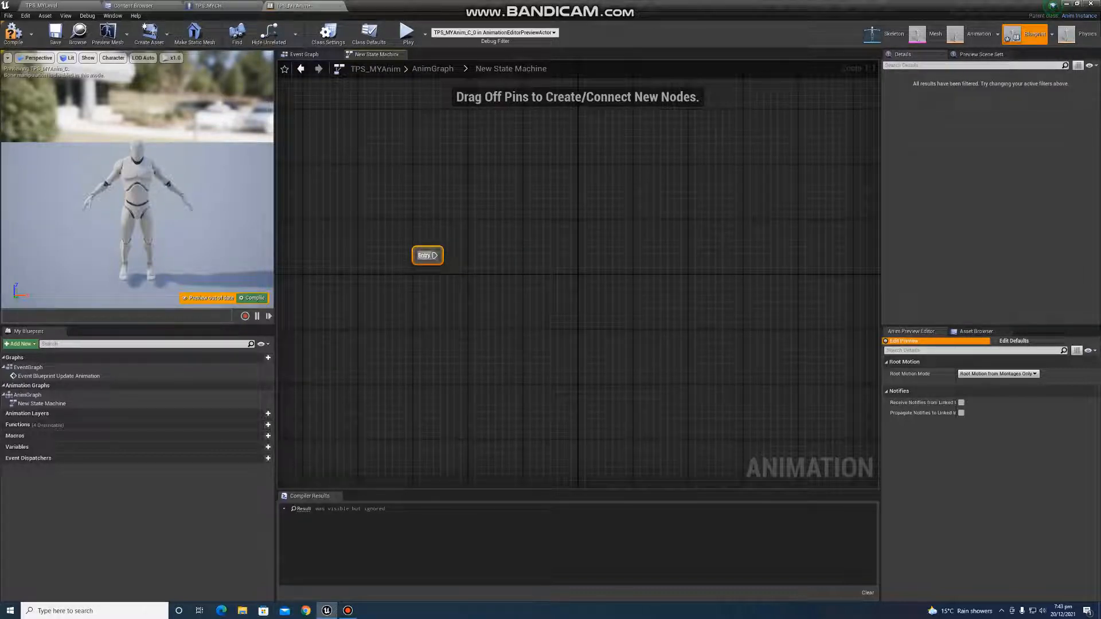
drag(434, 256, 550, 256)
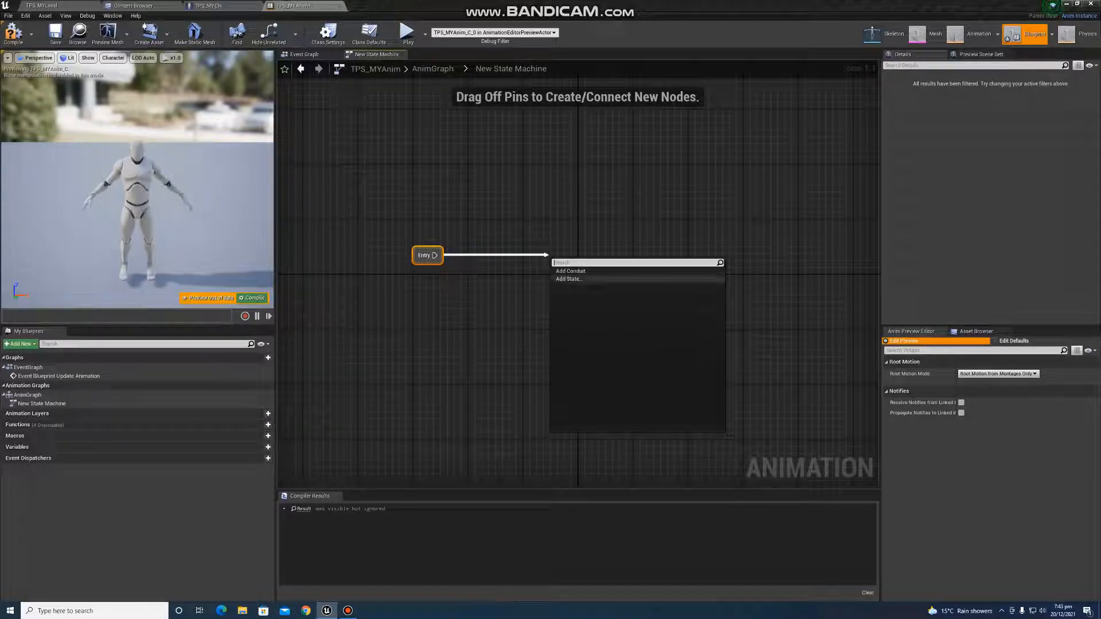
click(568, 278)
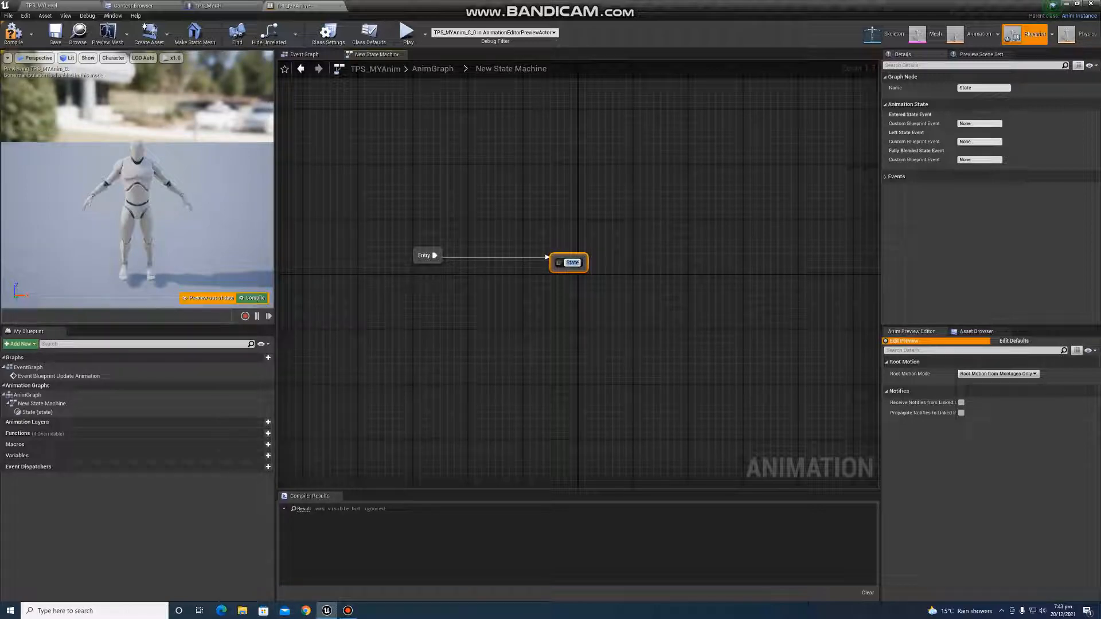
key(BackSpace)
text(Idle/Run)
key(Return)
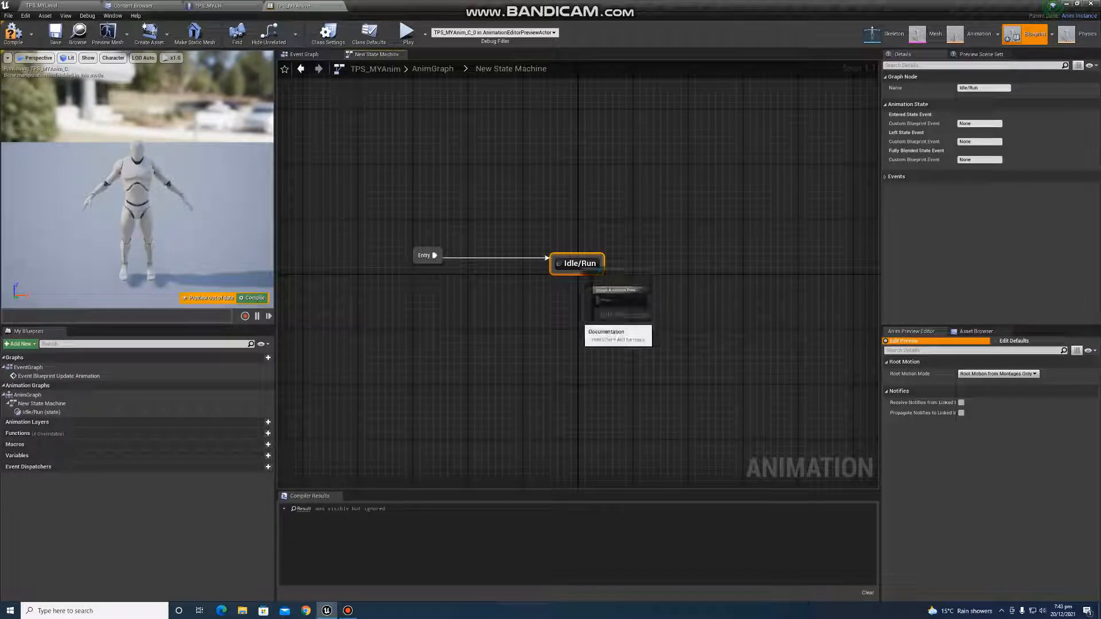
Step: Inside the Idle/Run state, add a TPS_MyBlendSpace player and connect it to the Result of the Output Animation Pose
double_click(579, 264)
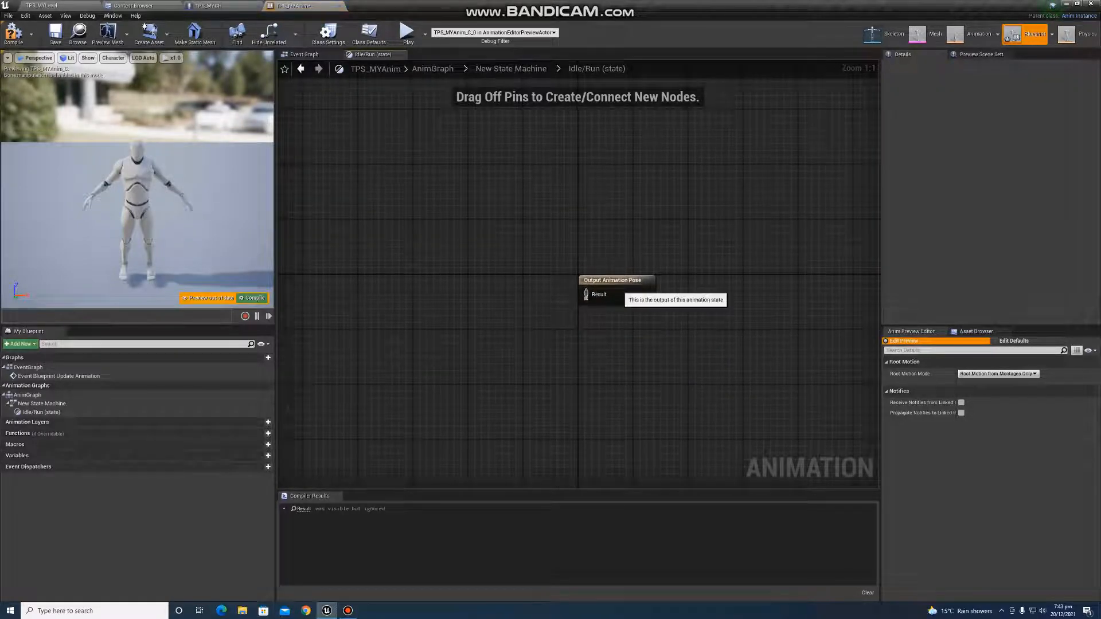
drag(608, 287, 655, 231)
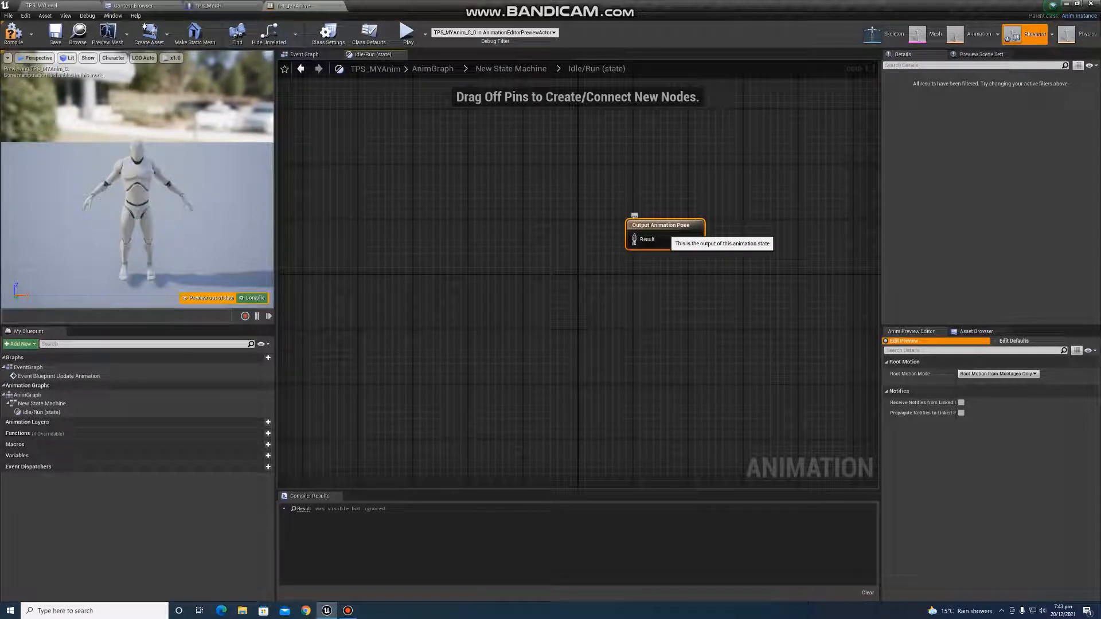
drag(659, 224, 680, 224)
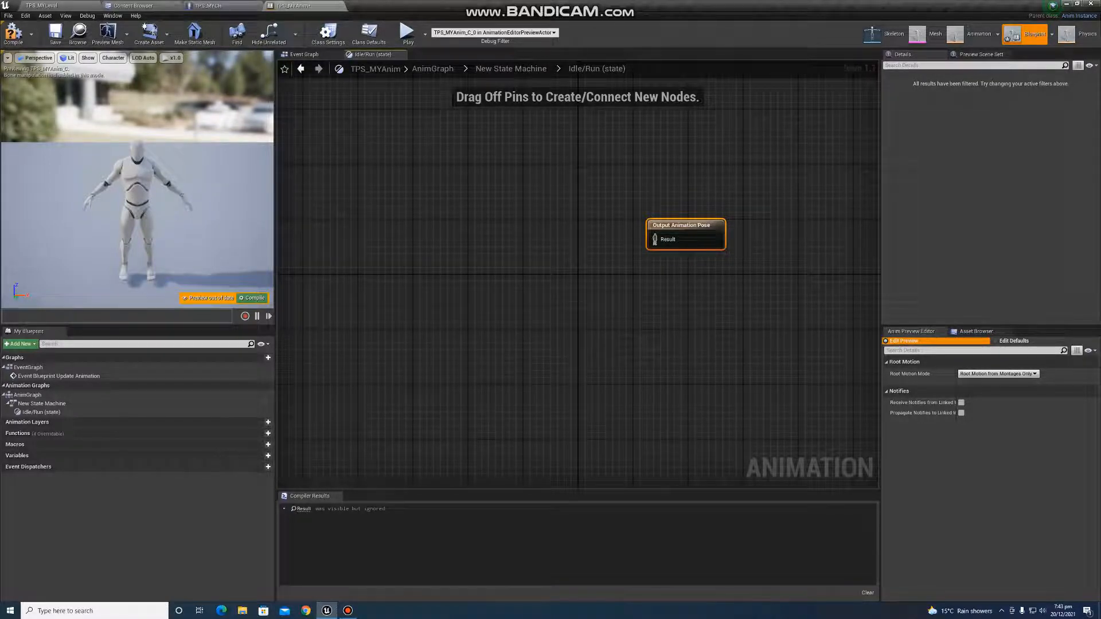
right_click(437, 257)
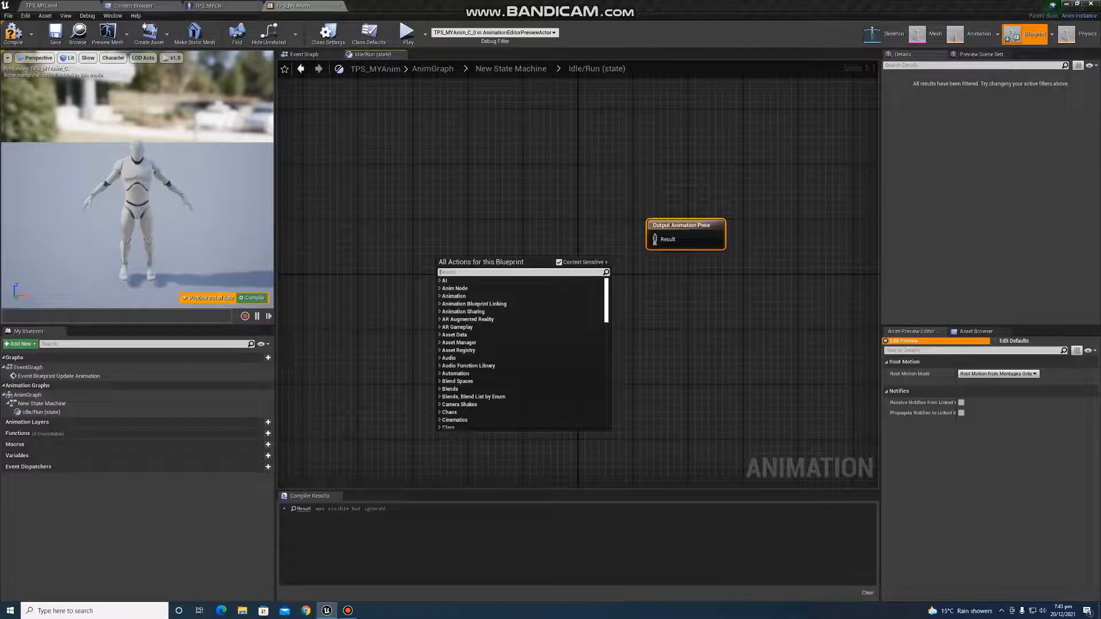
text(tps)
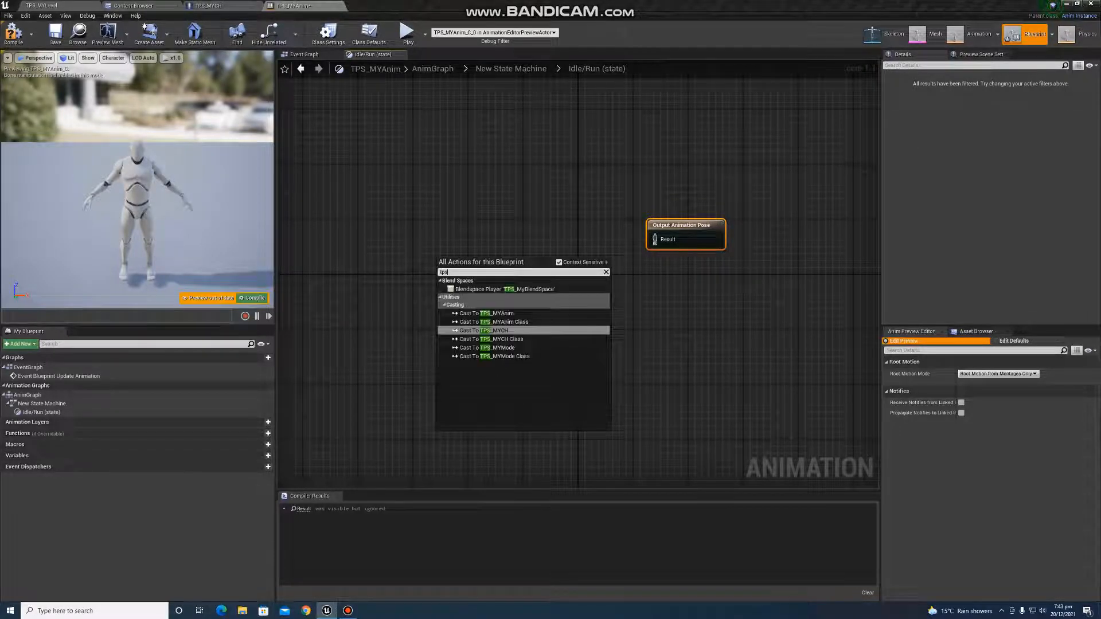
click(487, 289)
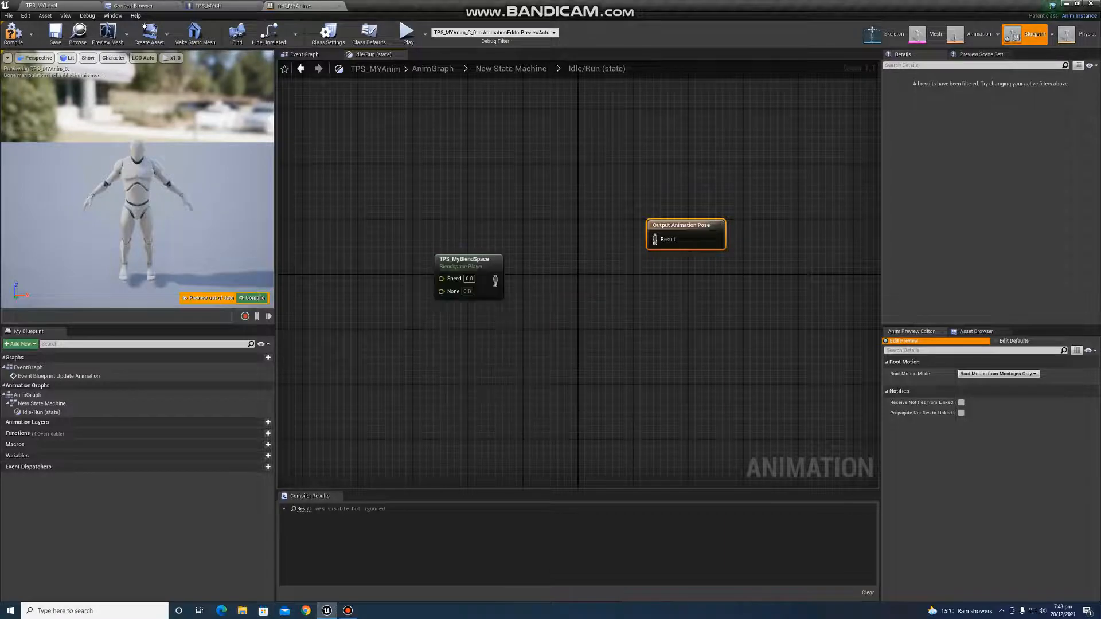
drag(487, 287, 654, 239)
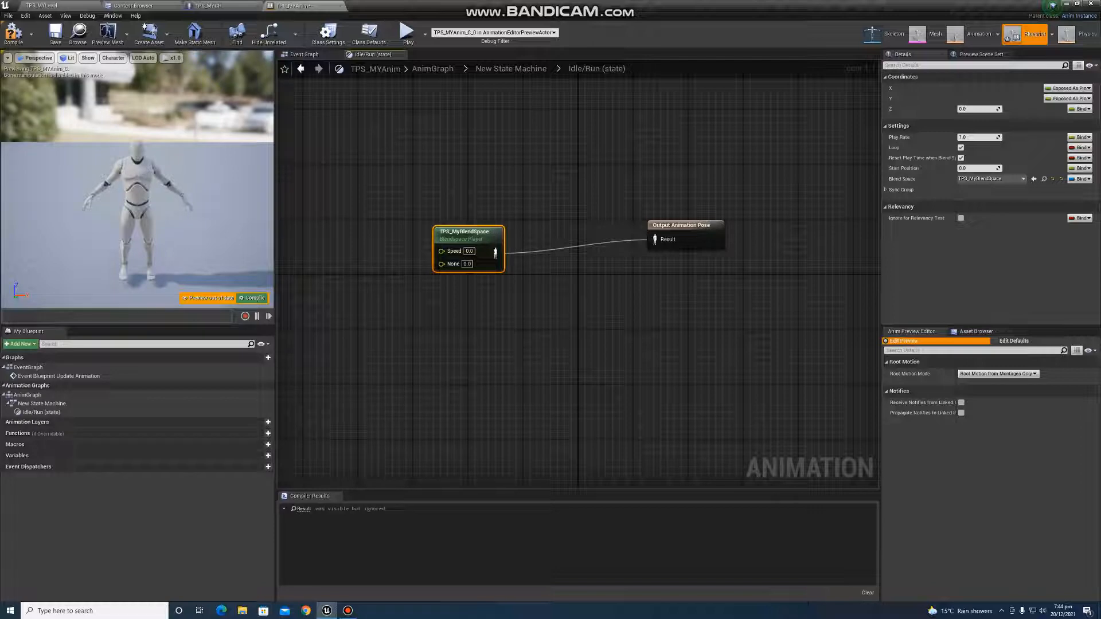
click(511, 69)
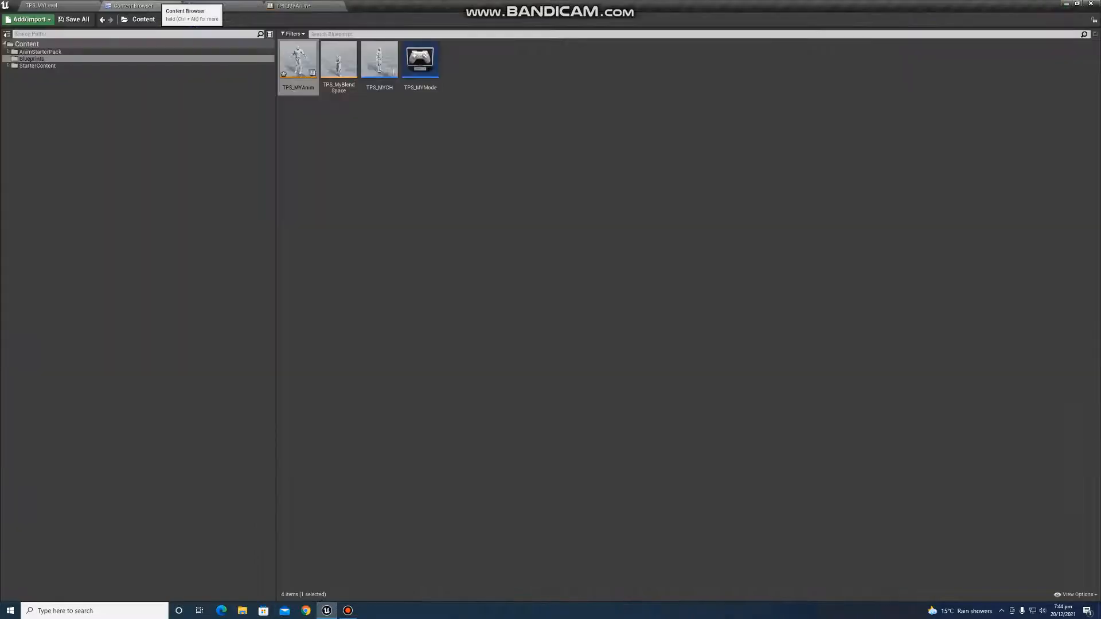
Step: Open the TPS_MyBlendSpace blend space and examine the samples at both ends of its Speed axis
click(144, 6)
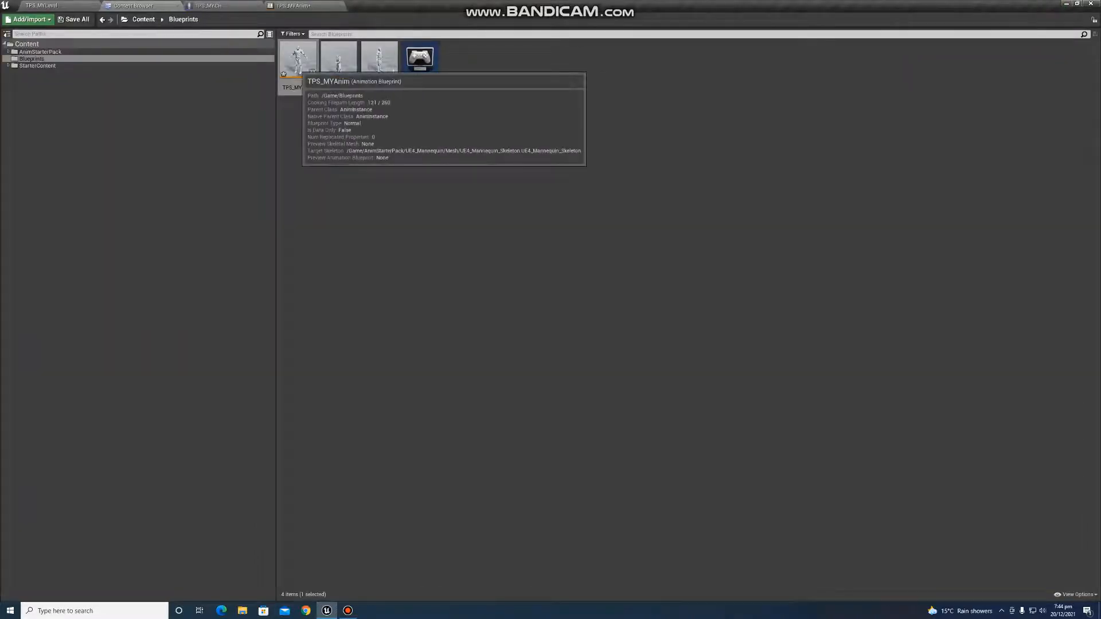
click(338, 62)
double_click(338, 62)
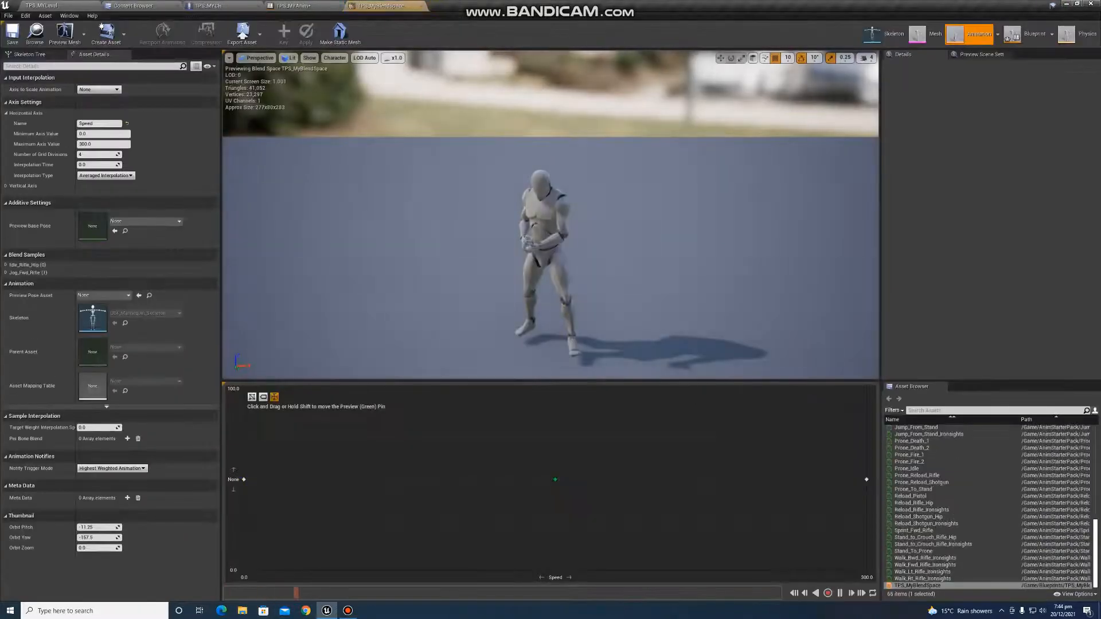
mouse_move(244, 480)
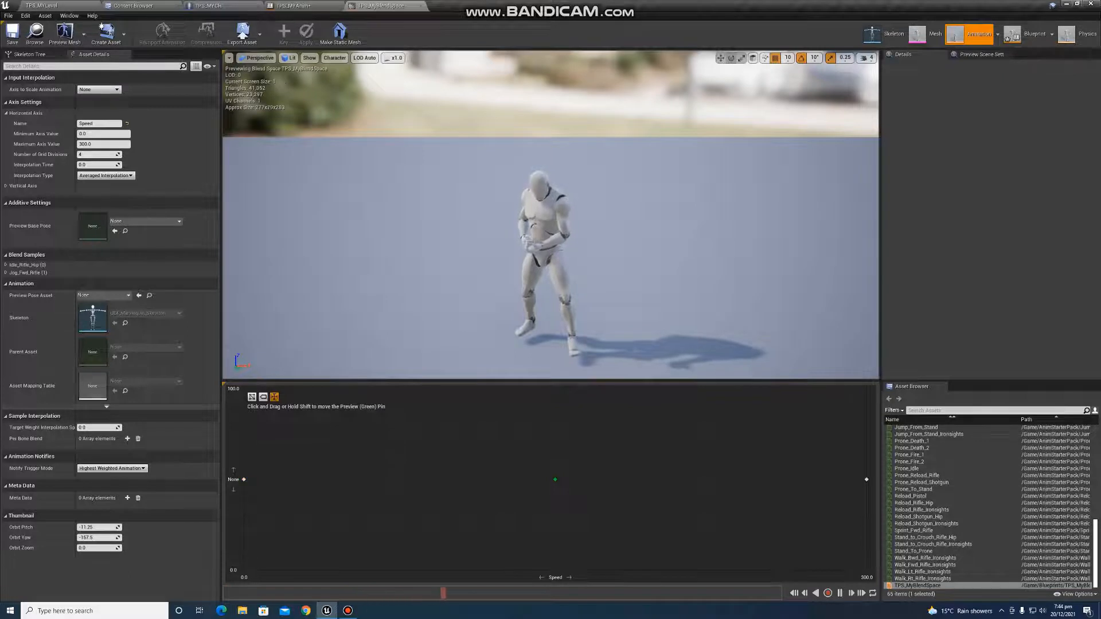
mouse_move(867, 479)
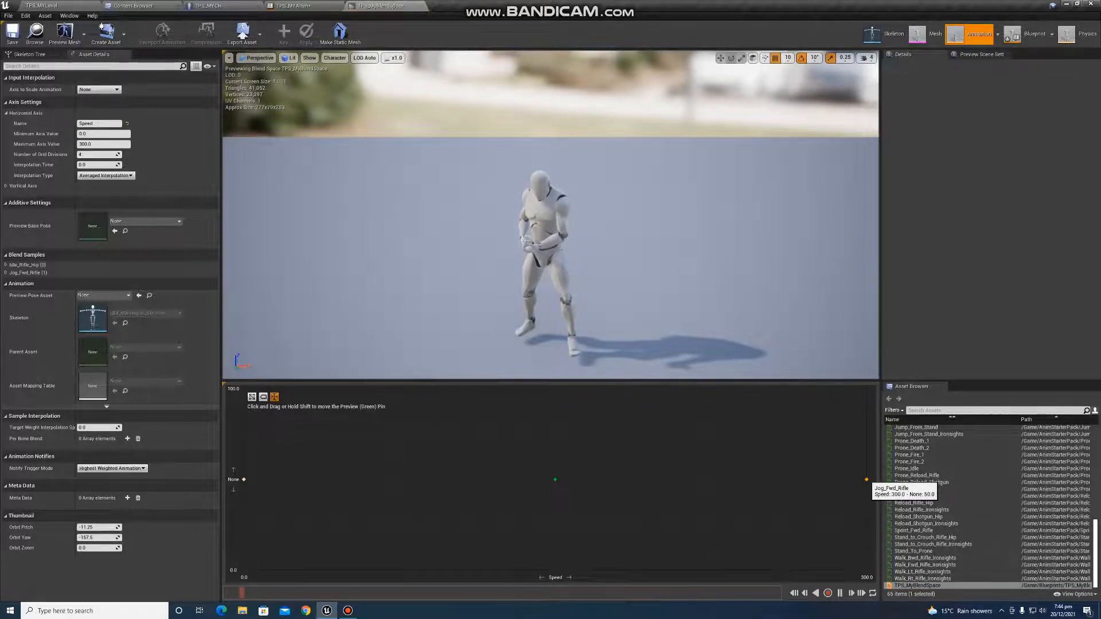
Step: In TPS_MYAnim's state machine, move the Entry node level with the Idle/Run state and open that state
click(292, 6)
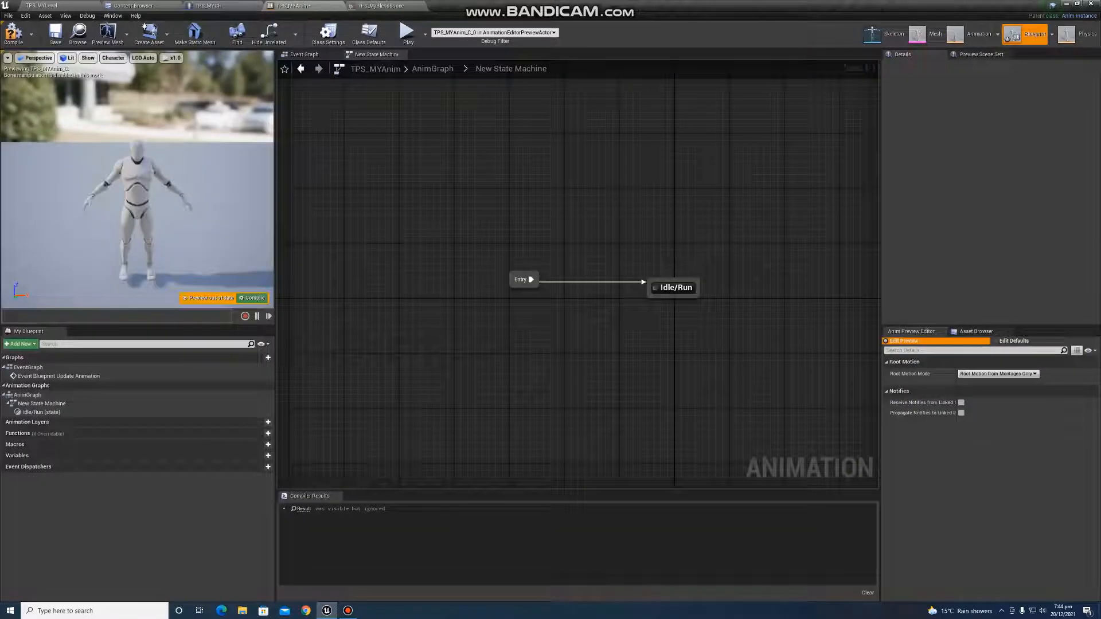
click(433, 69)
right_drag(476, 172, 557, 251)
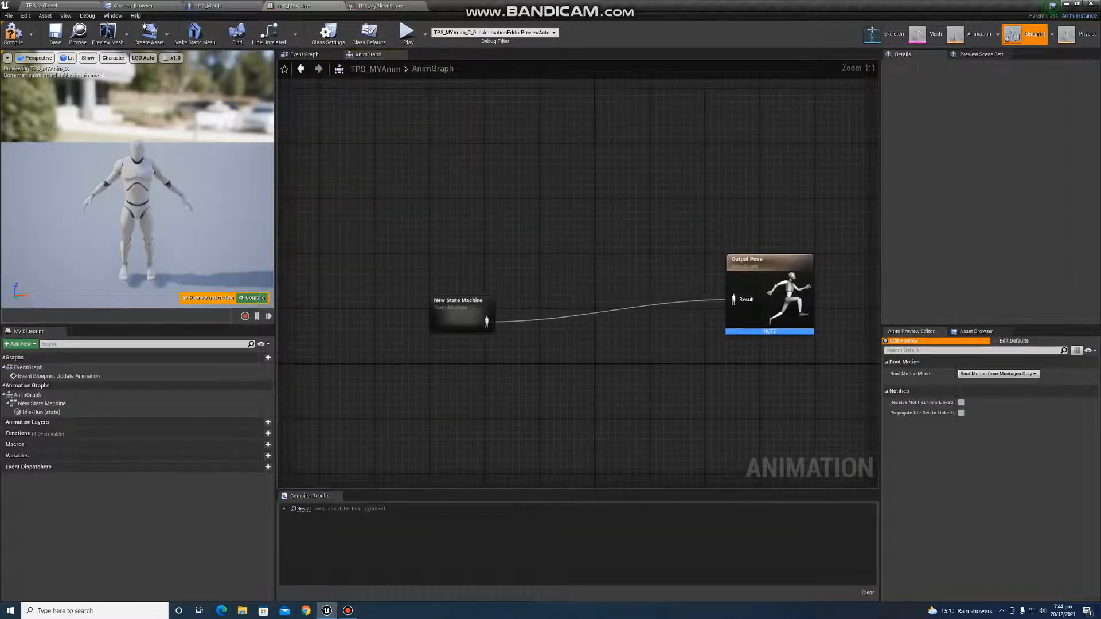
double_click(461, 312)
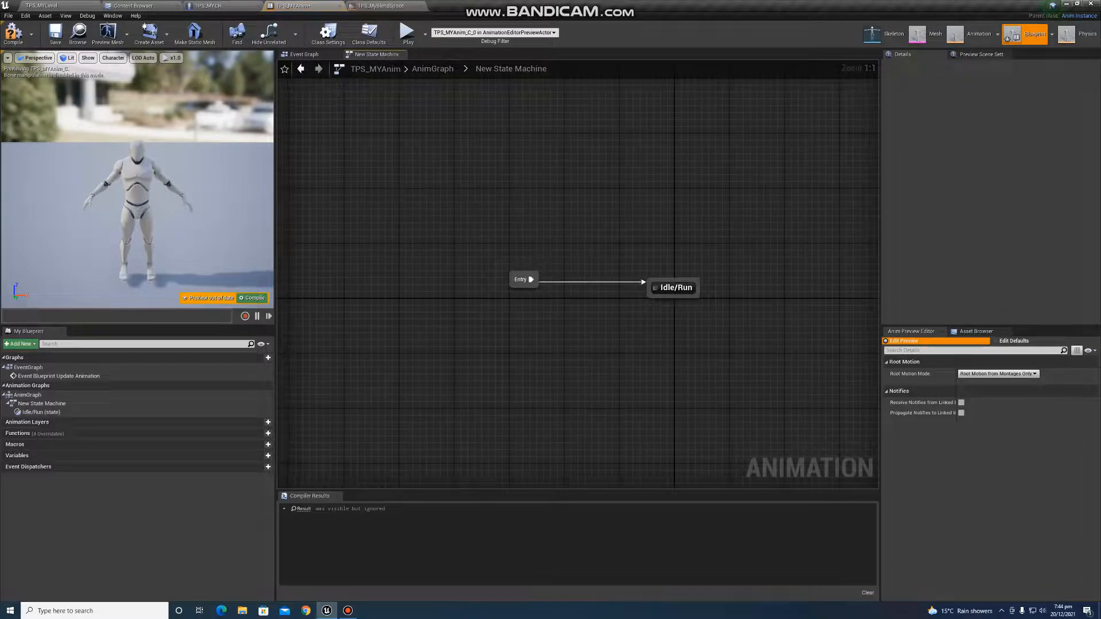
drag(520, 279, 500, 286)
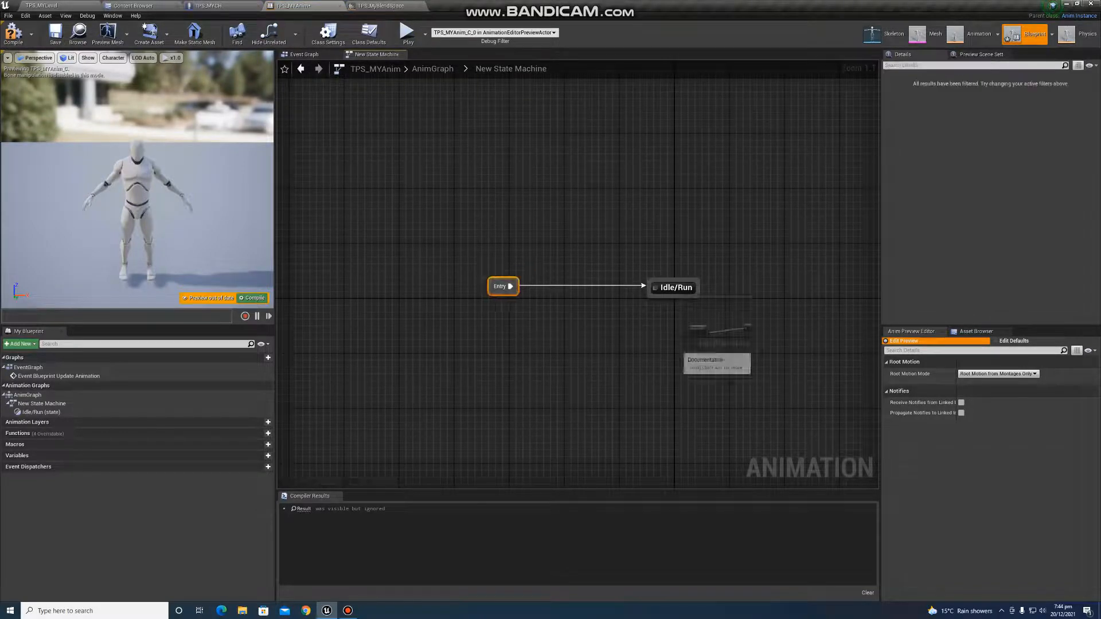
double_click(676, 287)
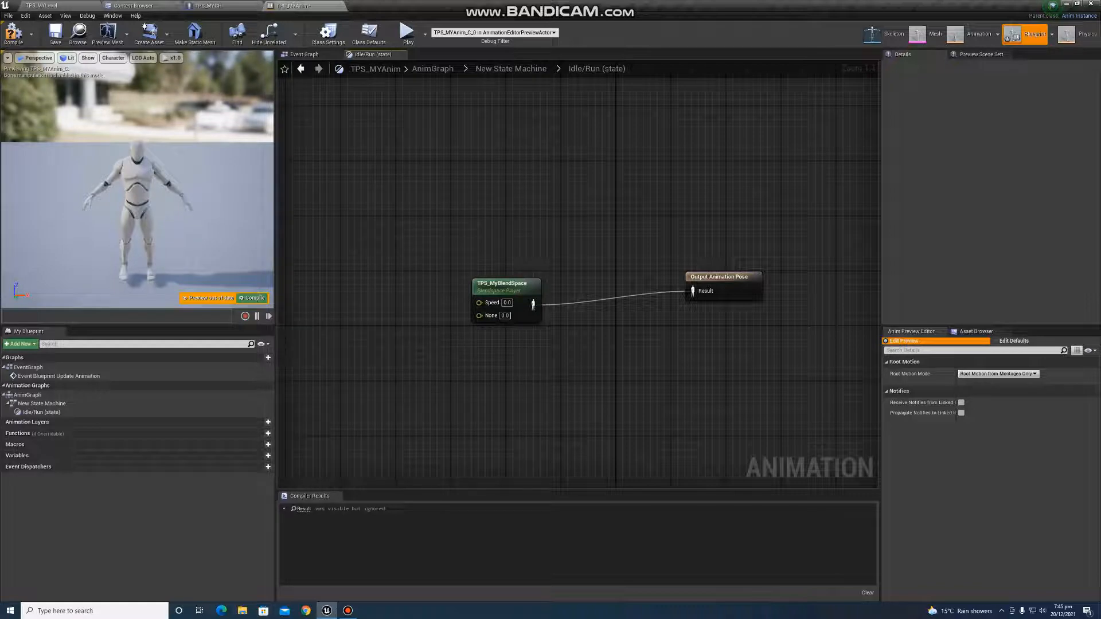
Step: Return to the AnimGraph and move the Output Pose node up and to the left
click(511, 69)
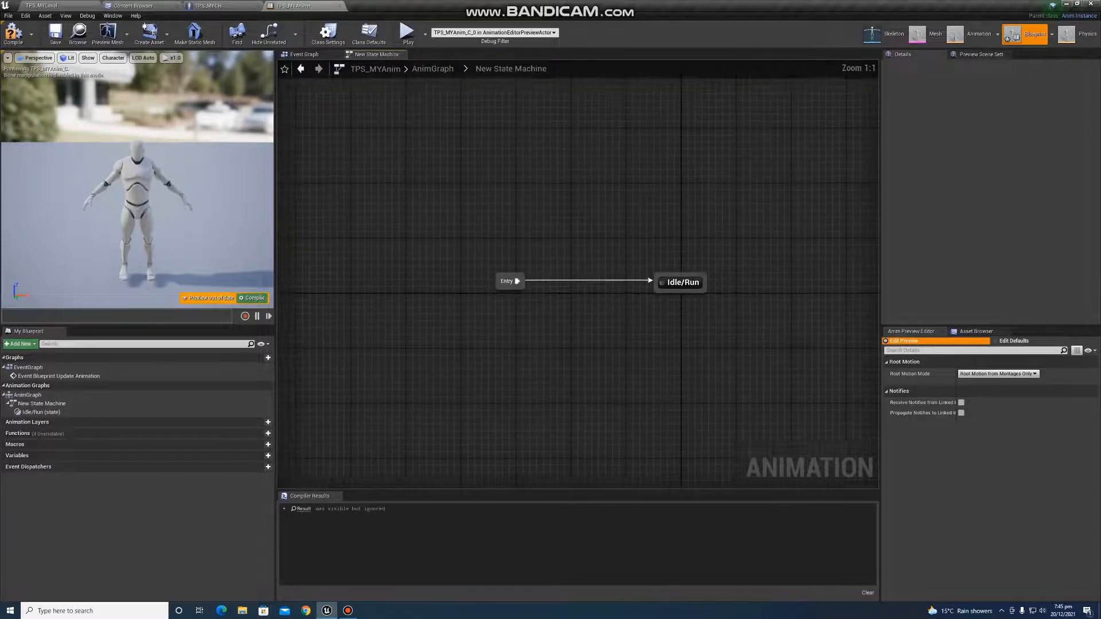
click(433, 68)
right_drag(619, 195, 683, 256)
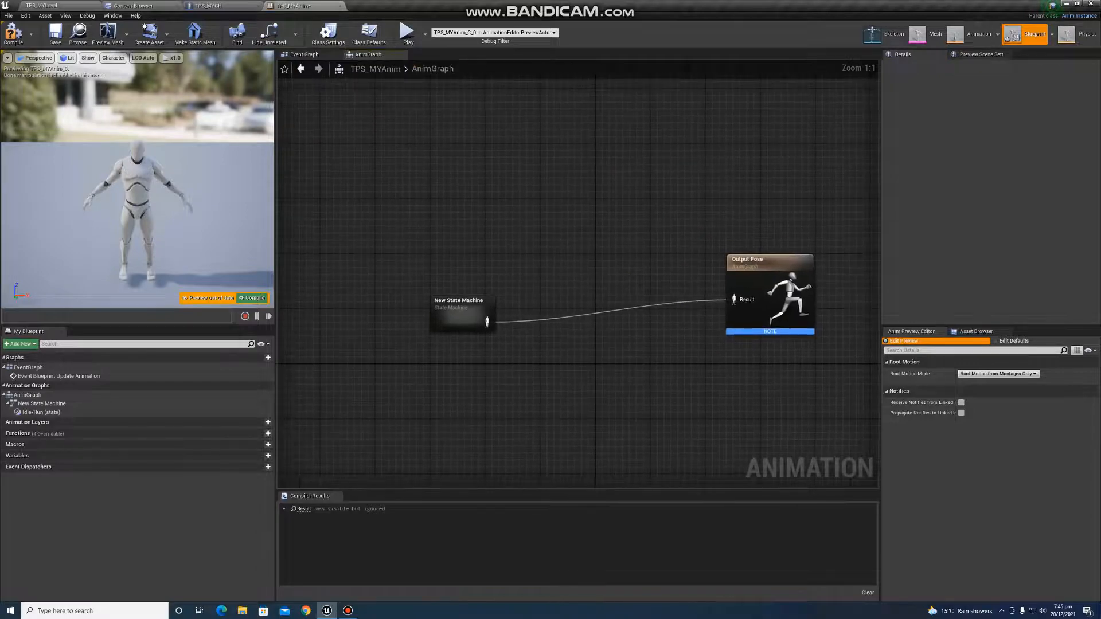
drag(744, 269, 709, 221)
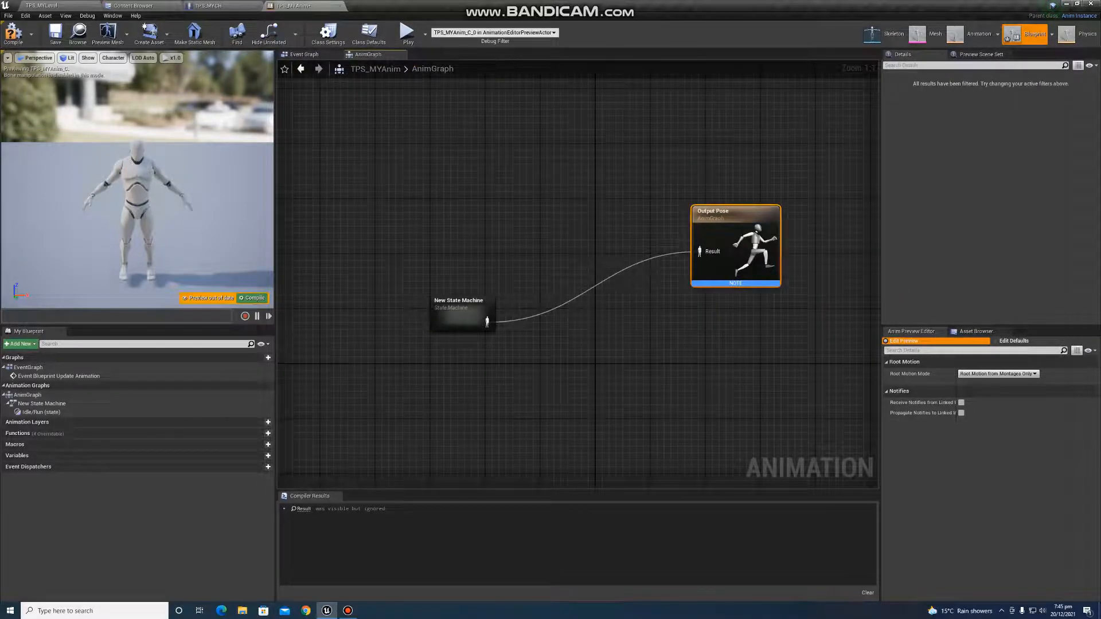
Step: In the Event Graph, add an Is Valid node from Try Get Pawn Owner's Return Value and execute it from Event Blueprint Update Animation
click(304, 54)
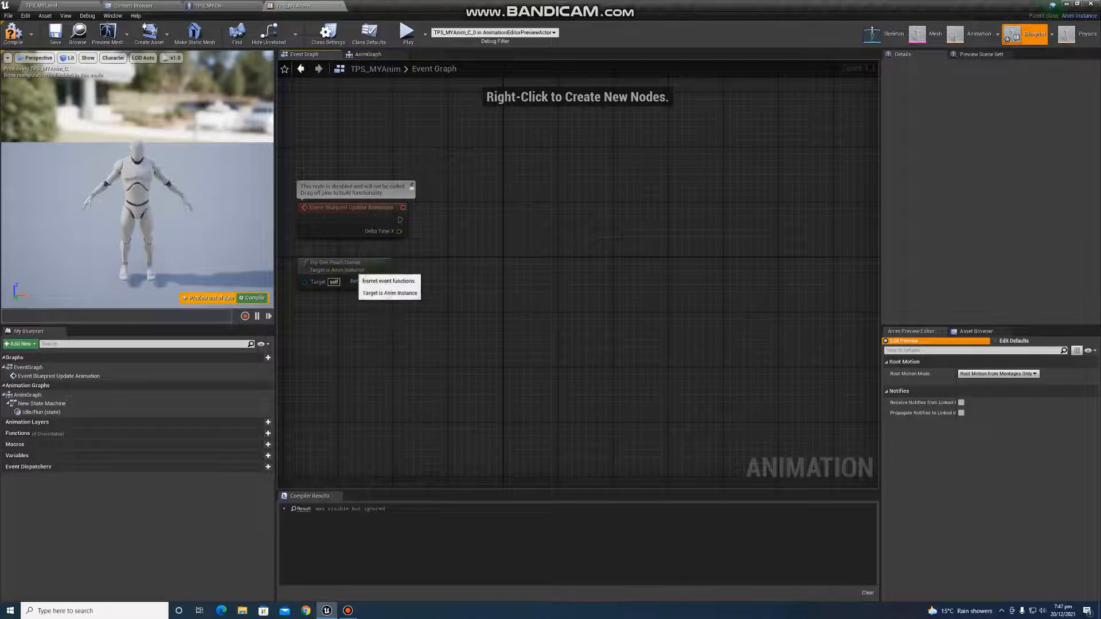
click(351, 268)
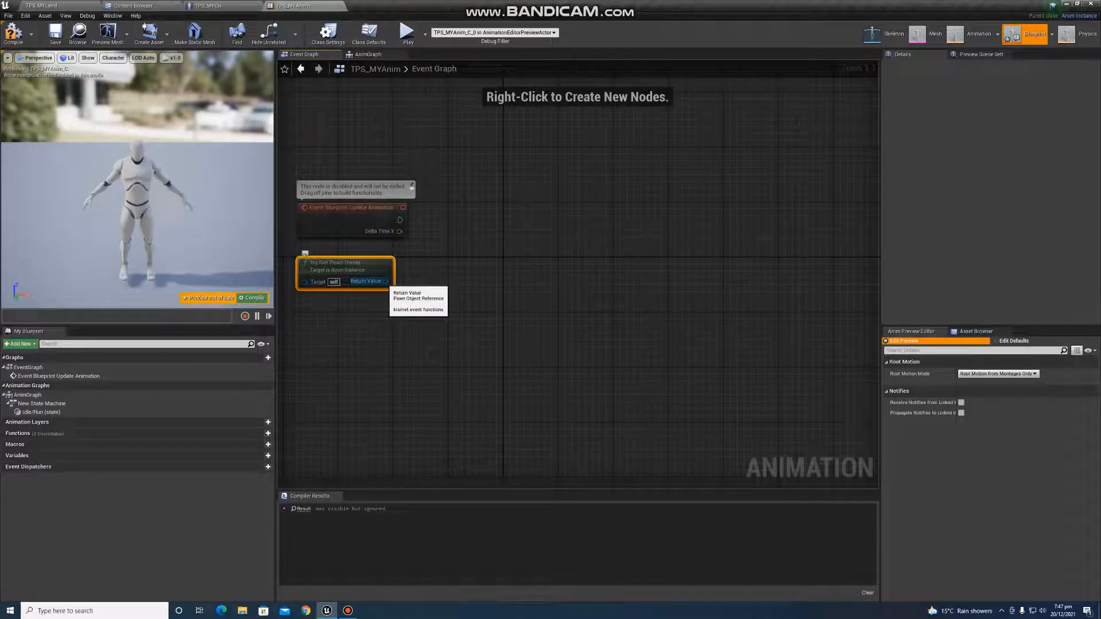
drag(386, 282, 435, 256)
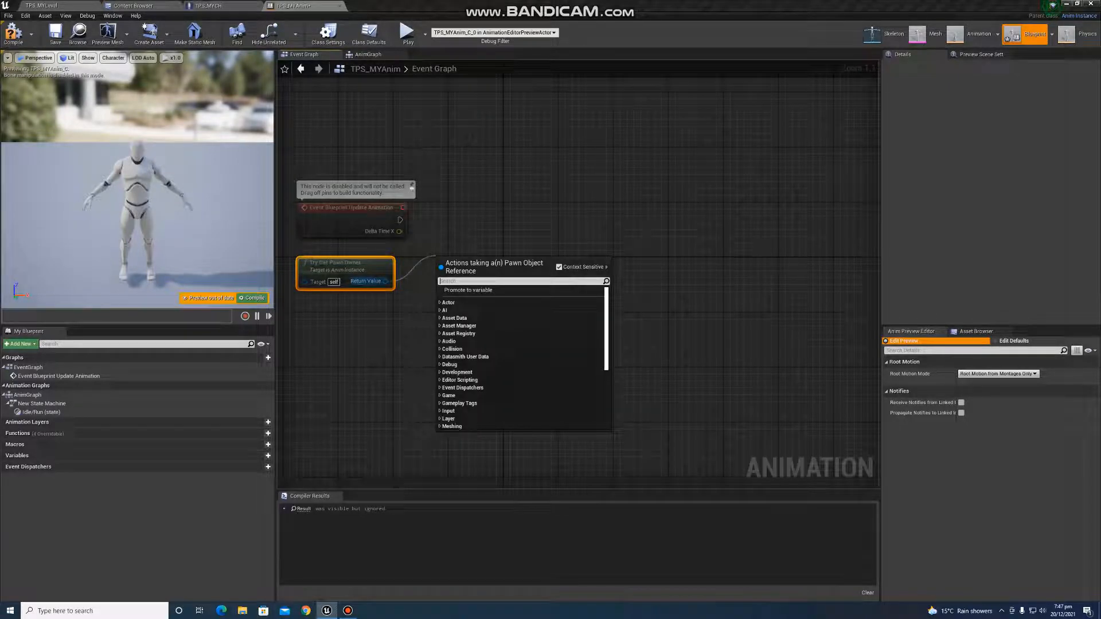
text(is)
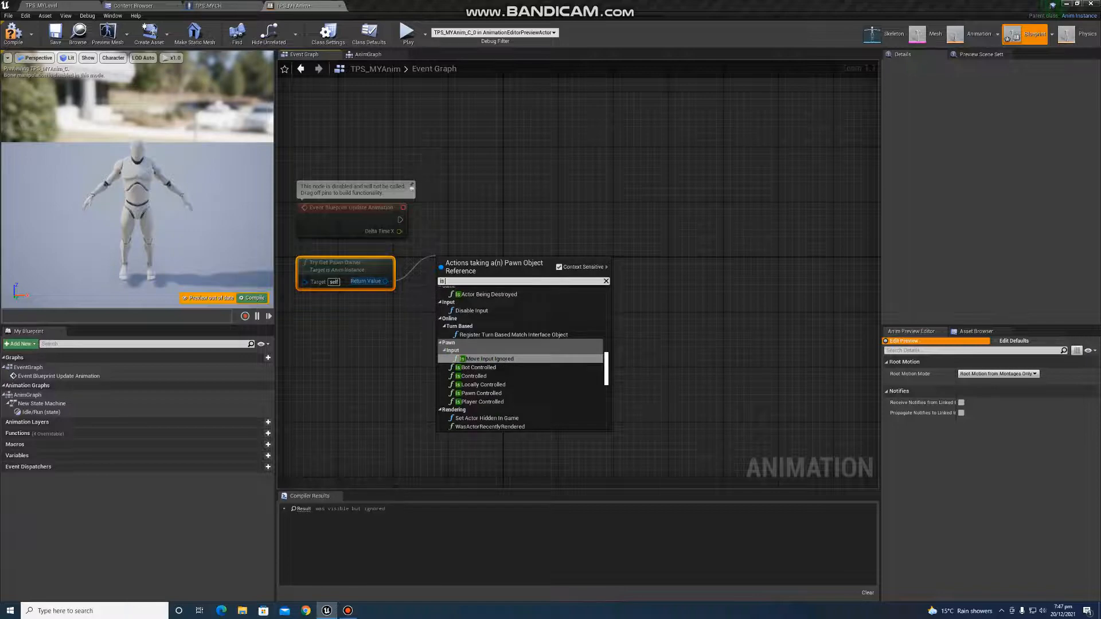
text( va)
click(474, 306)
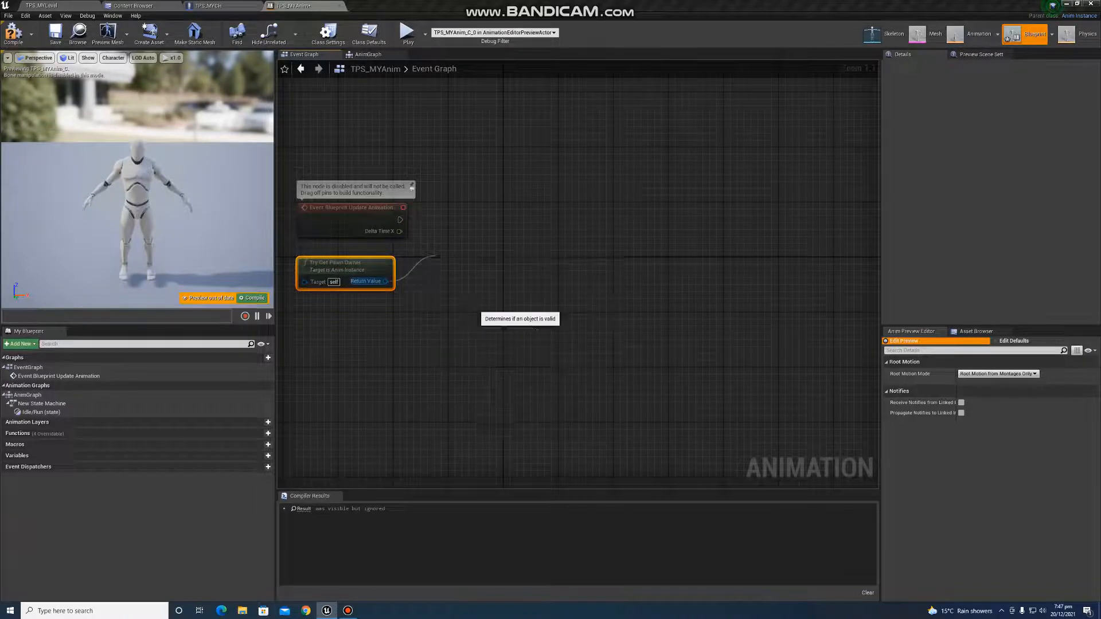
drag(476, 261, 476, 201)
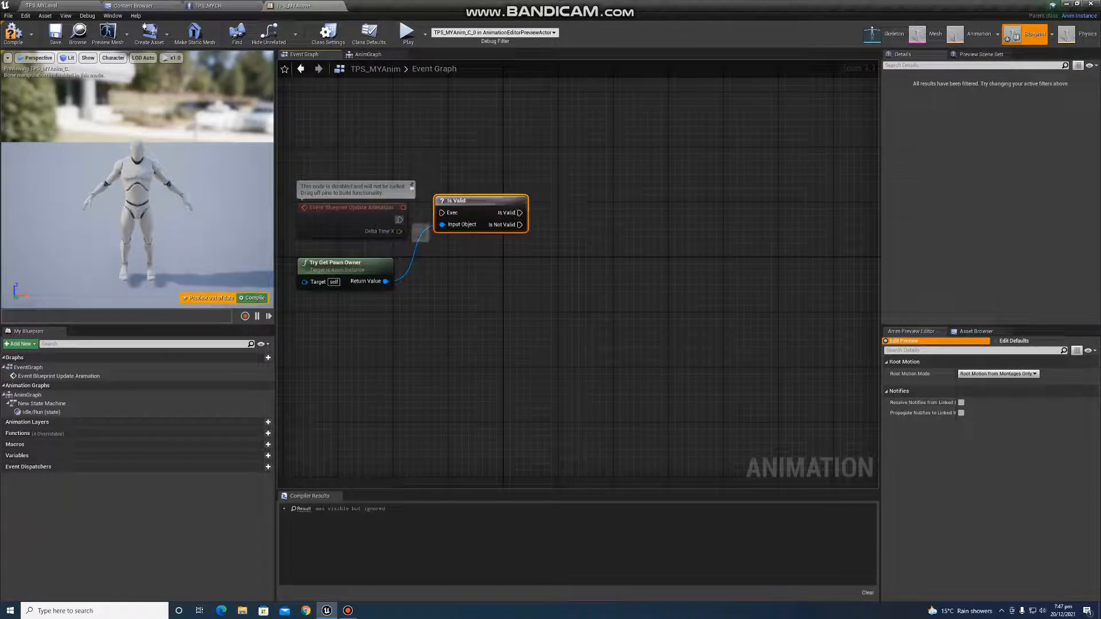
drag(400, 219, 481, 217)
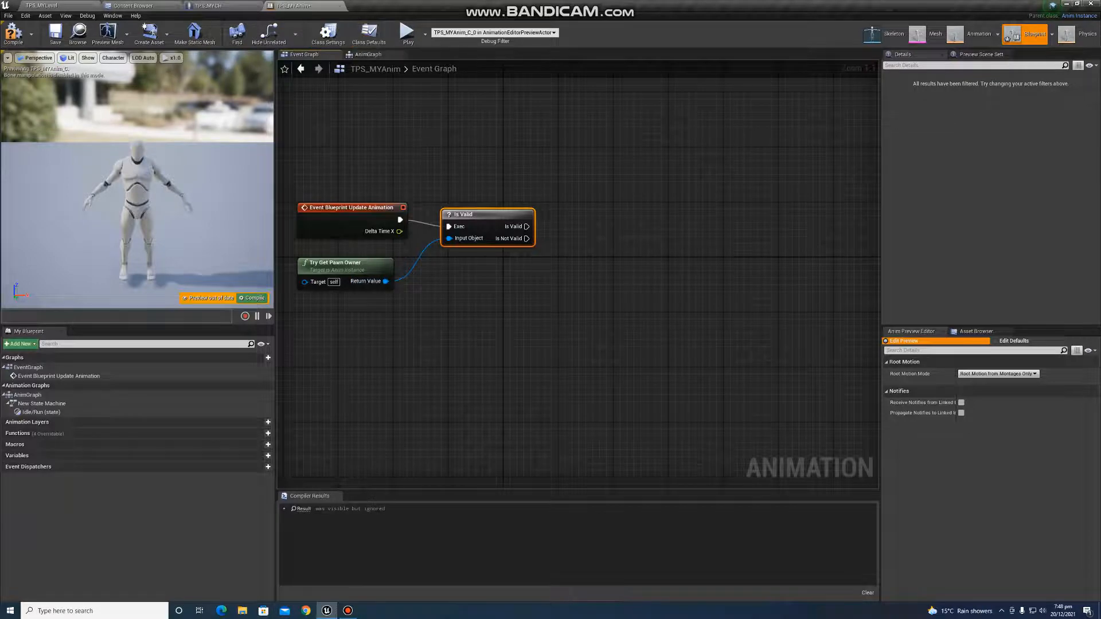
Step: Open the Idle/Run state inside the state machine to review the inputs of its TPS_MyBlendSpace player
click(368, 54)
double_click(459, 313)
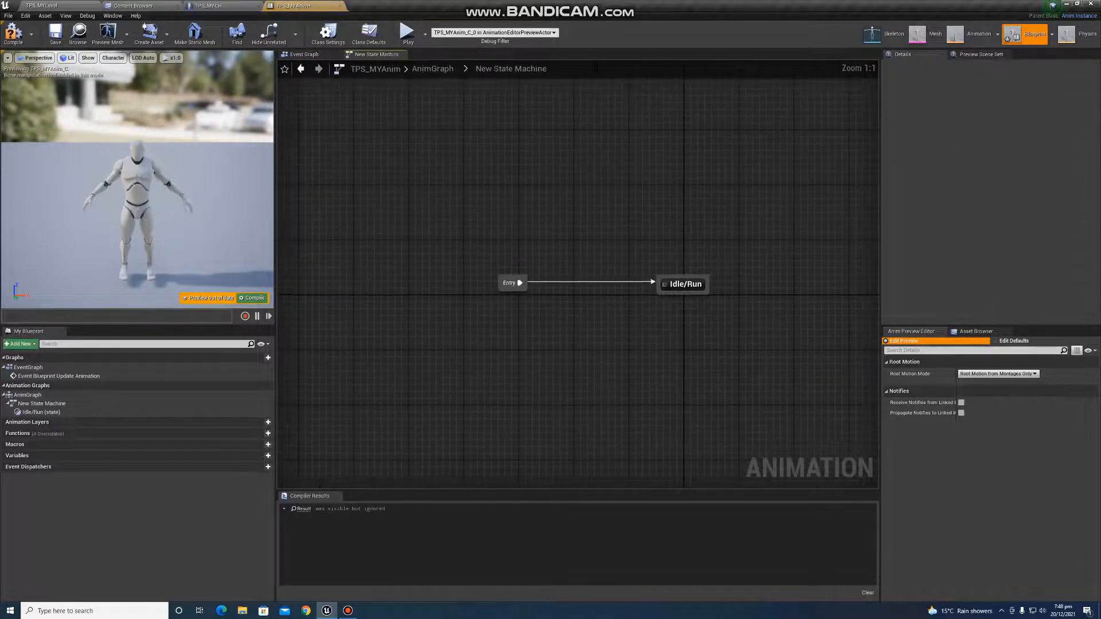
double_click(691, 283)
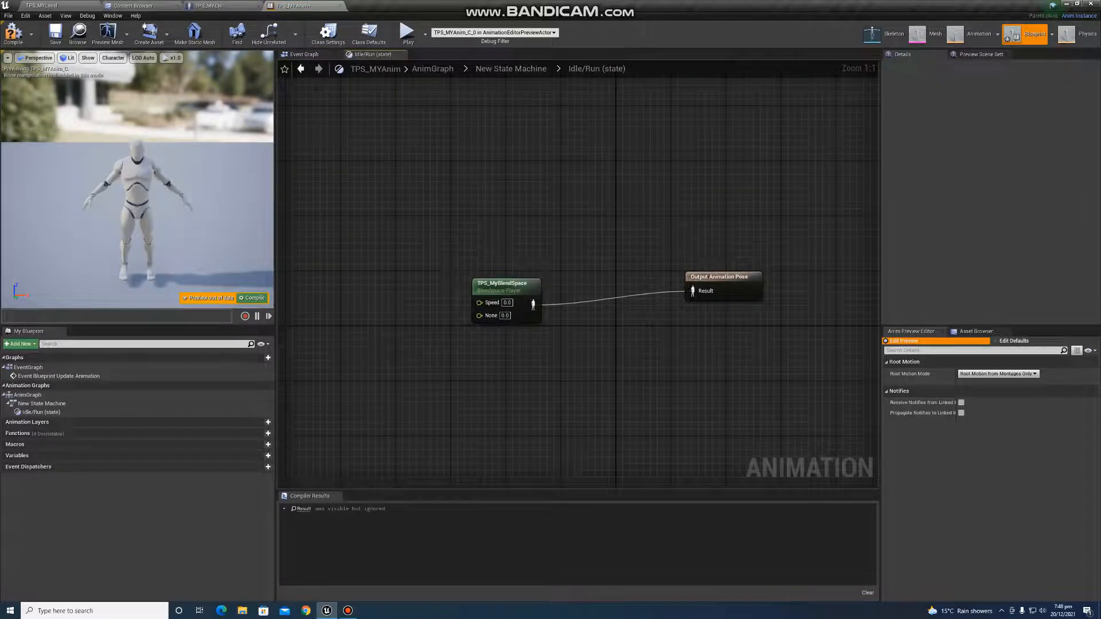
Step: In the Event Graph, add a Get Velocity node from Try Get Pawn Owner's Return Value and align Is Valid with the event node
click(310, 54)
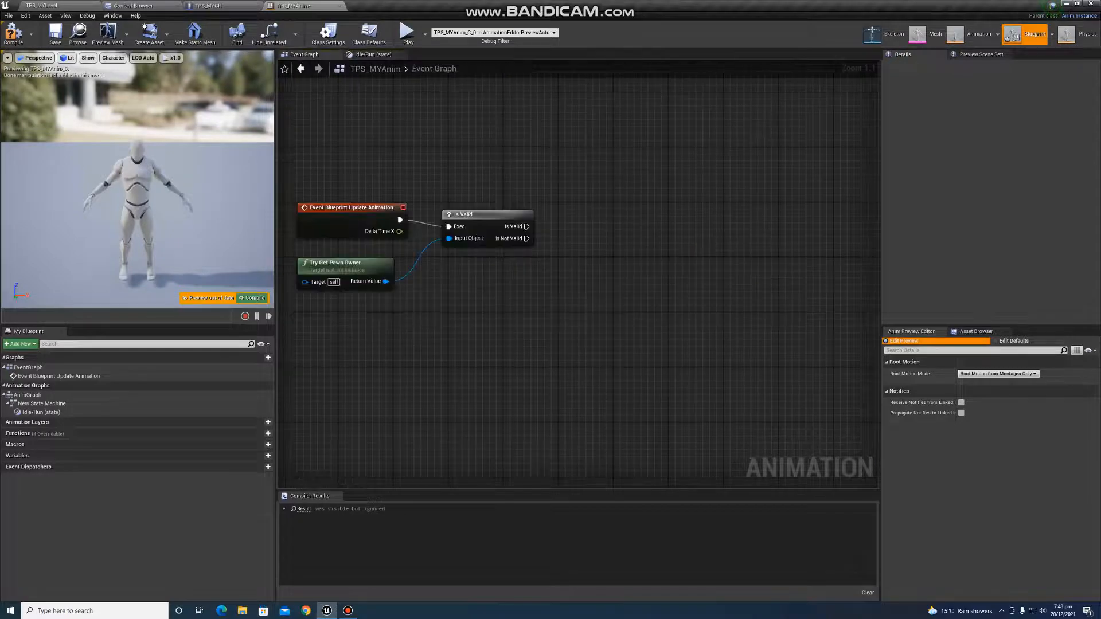
drag(385, 281, 465, 313)
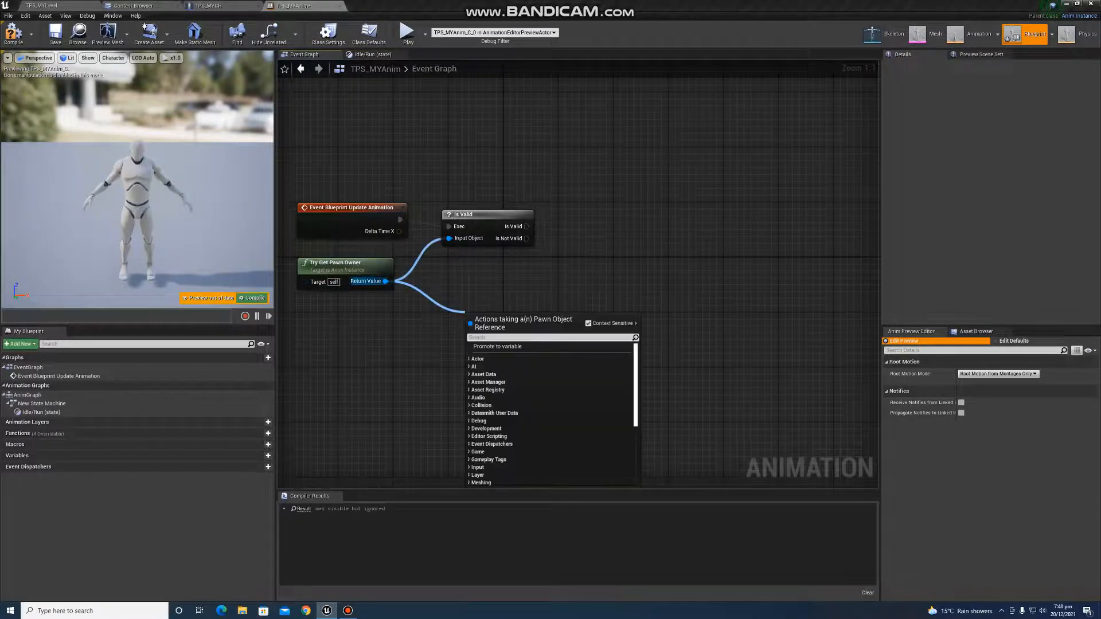
text(get)
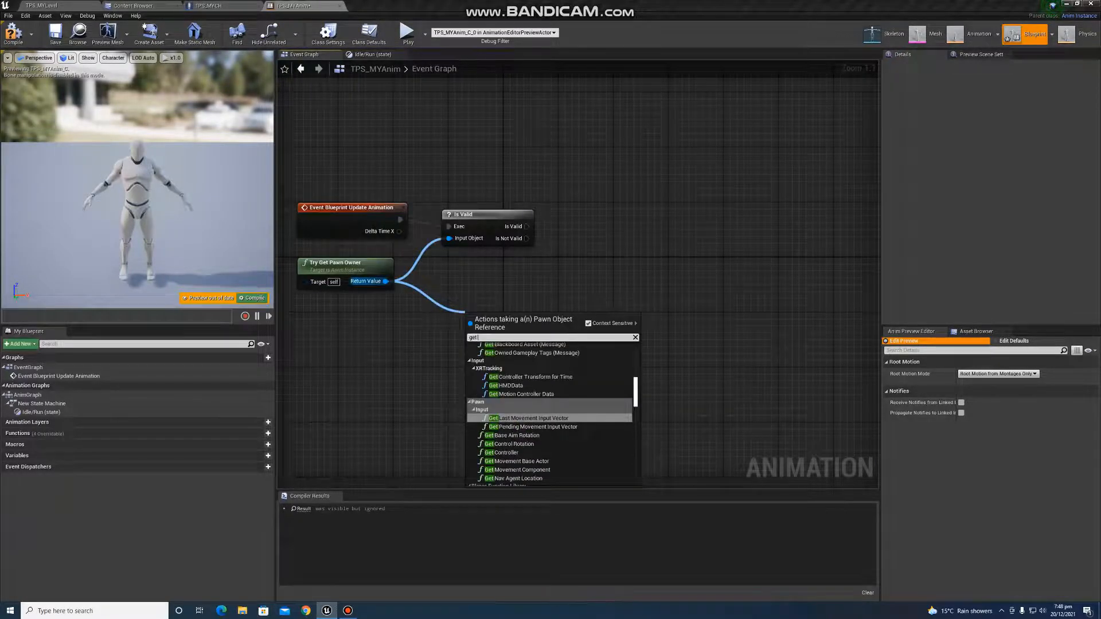
text( velo)
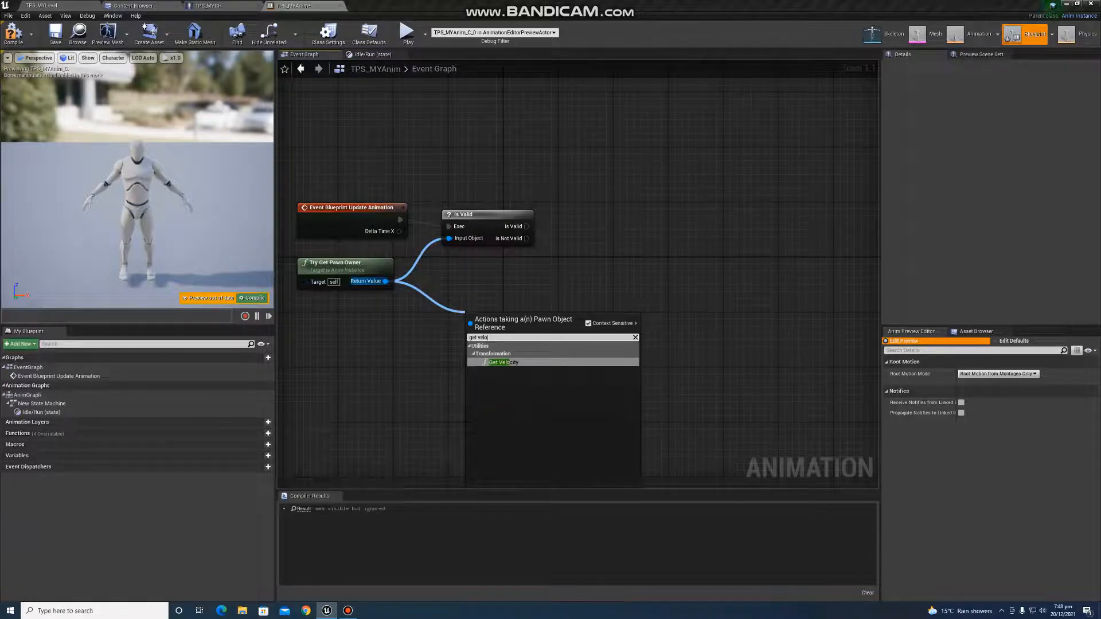
key(Return)
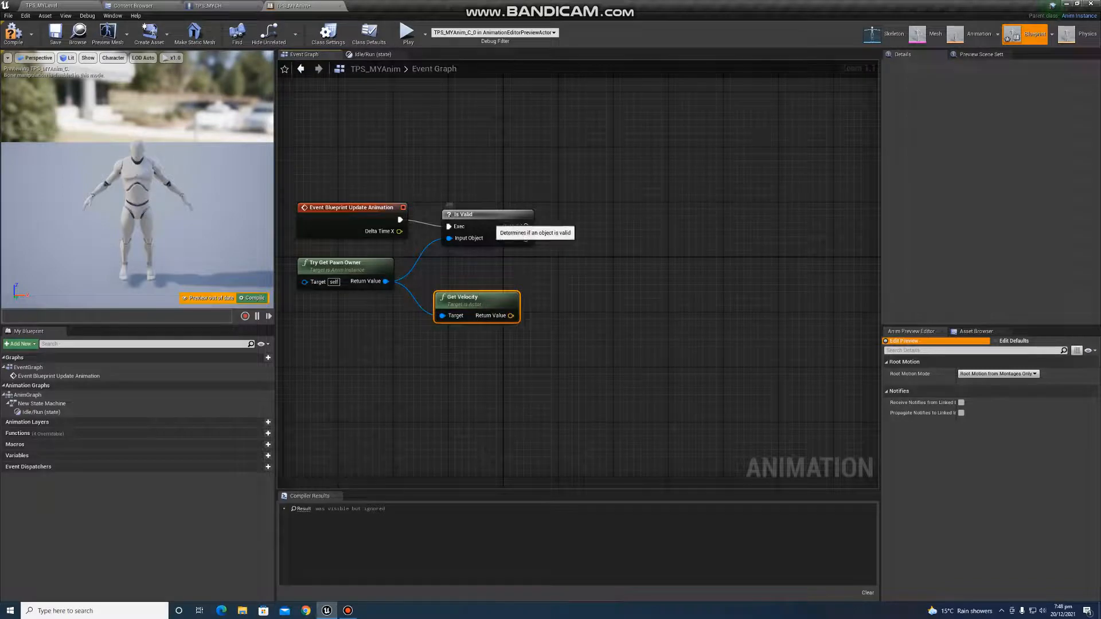
drag(493, 225, 487, 218)
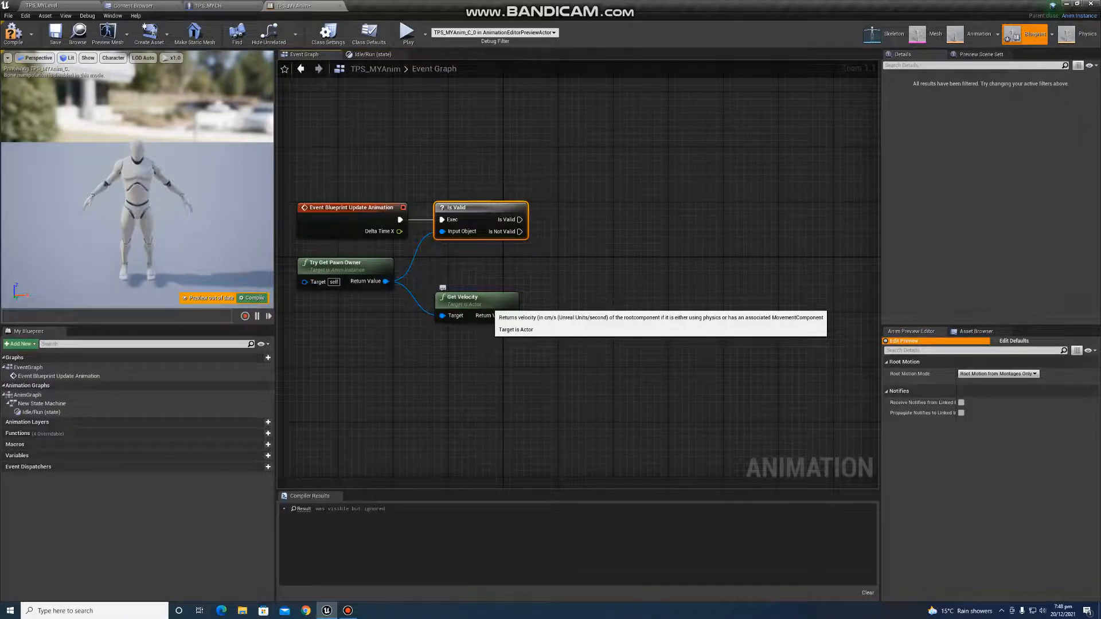
Step: Add a VectorLength node fed by Get Velocity's Return Value and place it beside Get Velocity
drag(510, 316, 548, 282)
text(get)
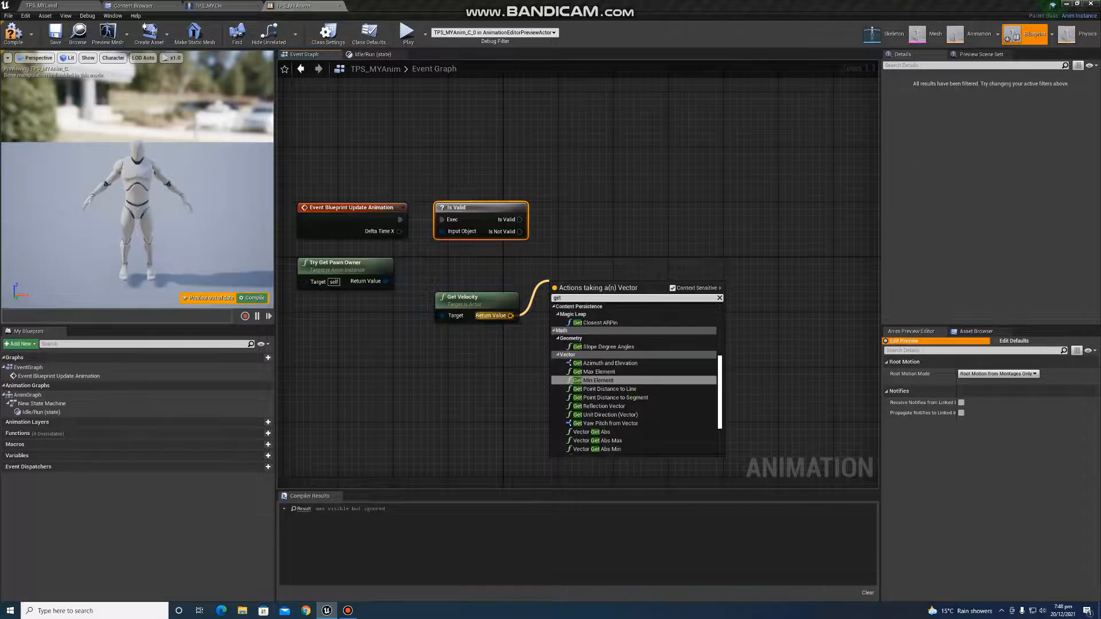
text( vec)
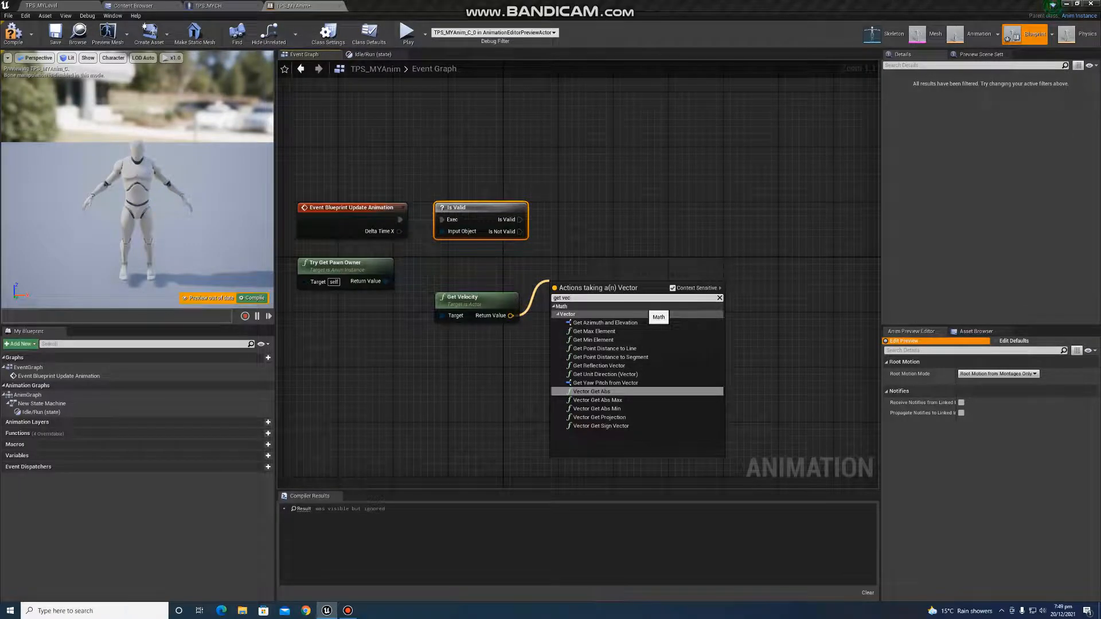
key(BackSpace)
key(BackSpace)
key(BackSpace)
key(BackSpace)
key(BackSpace)
key(BackSpace)
key(BackSpace)
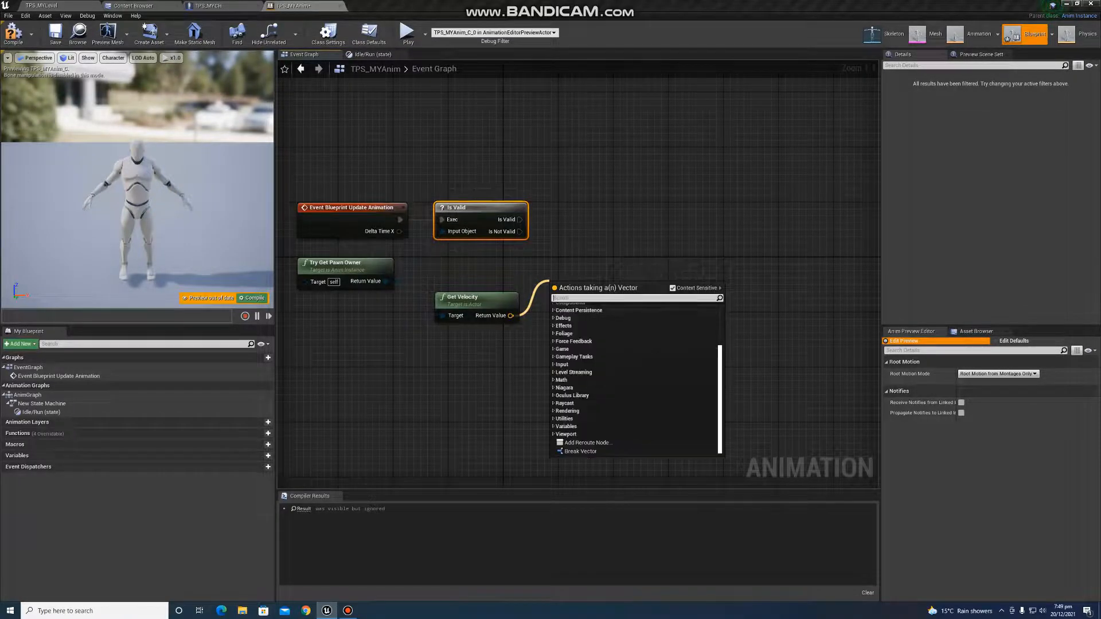
text(vectorlen)
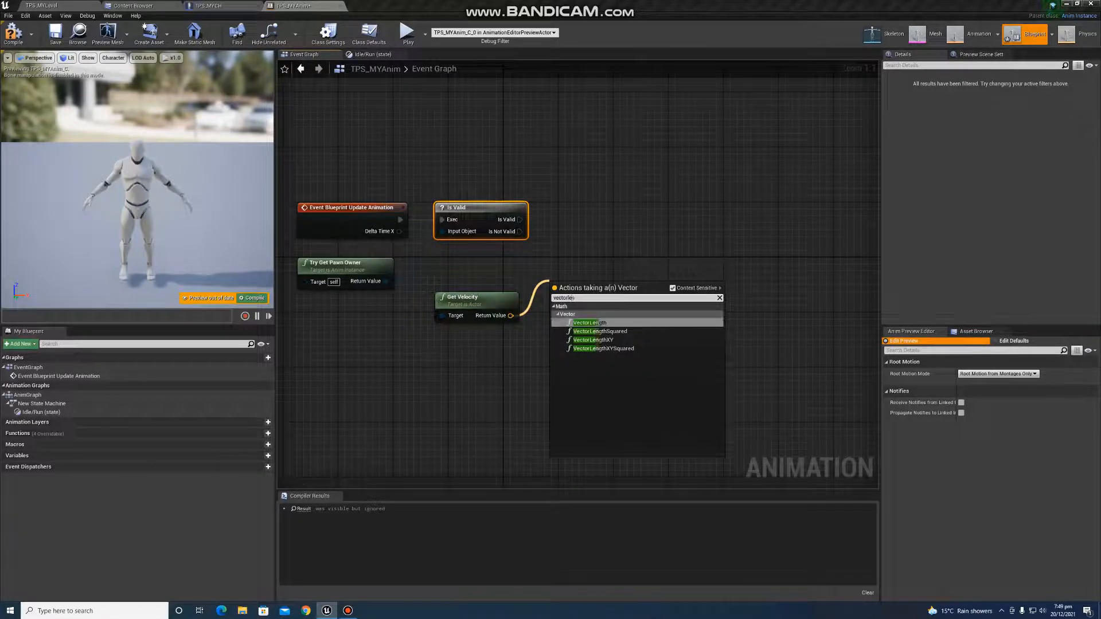
key(Return)
drag(600, 294, 606, 308)
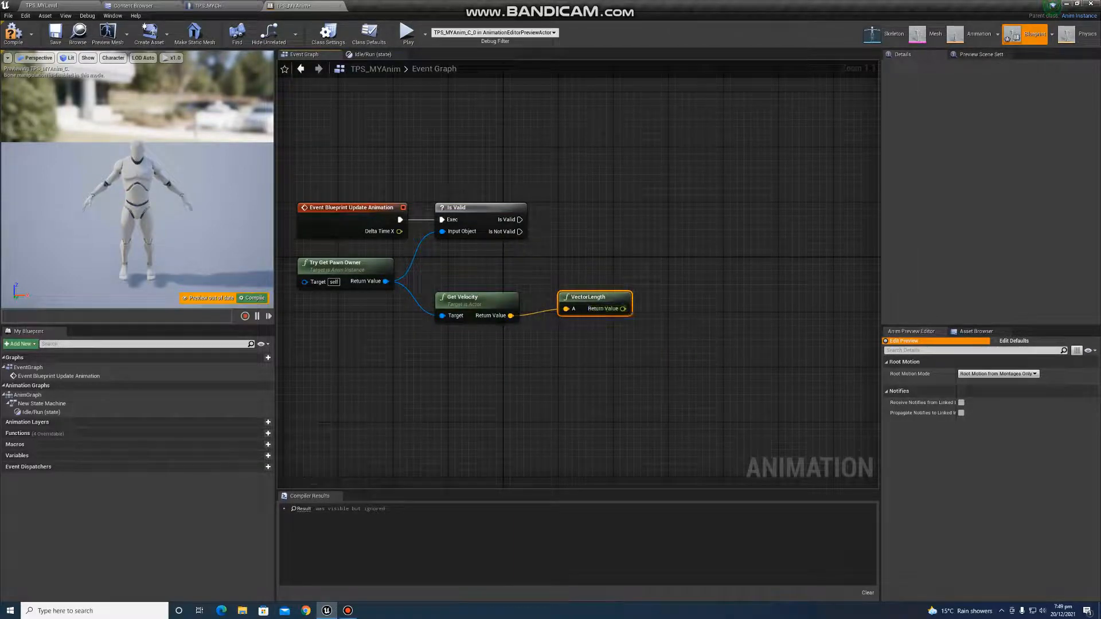
Step: Promote VectorLength's Return Value to a new float variable named Speed, with its SET node in the Event Graph
drag(623, 310, 619, 191)
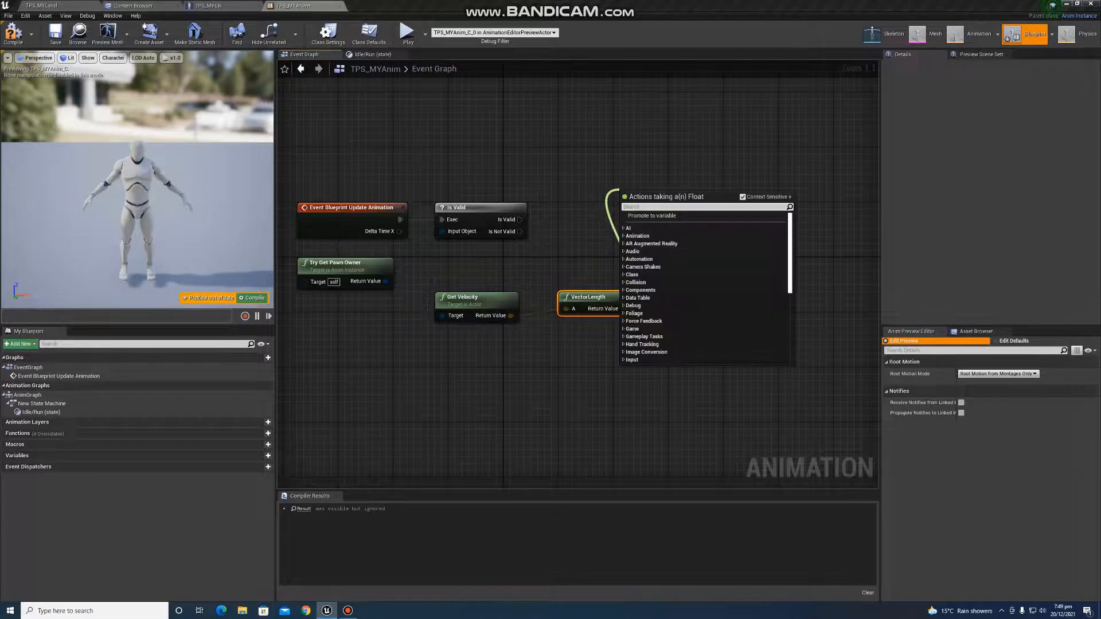
click(636, 216)
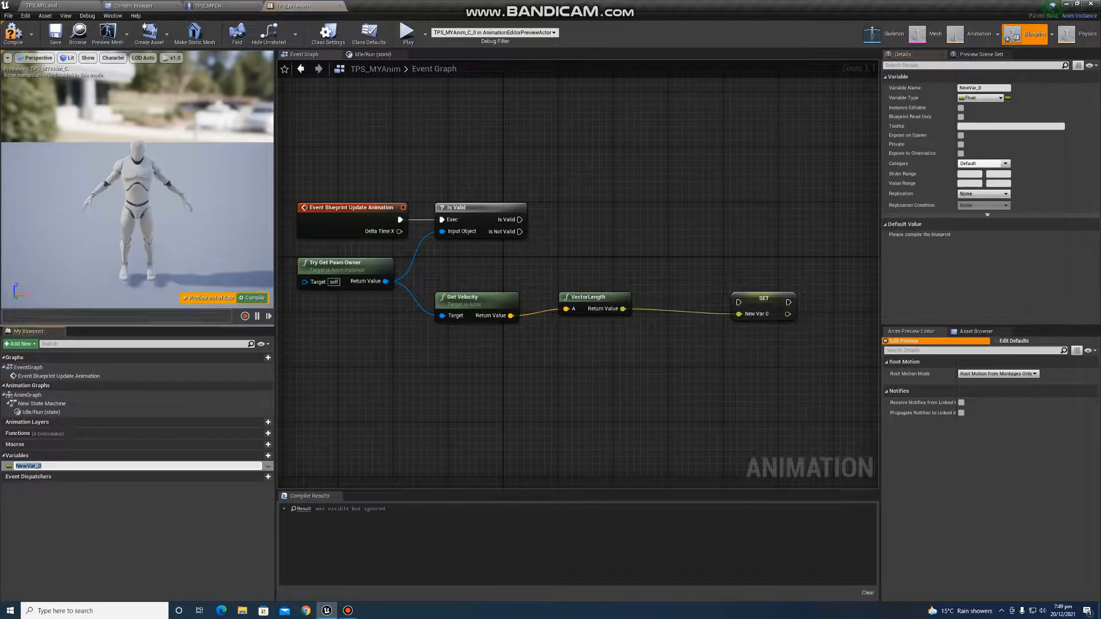
key(BackSpace)
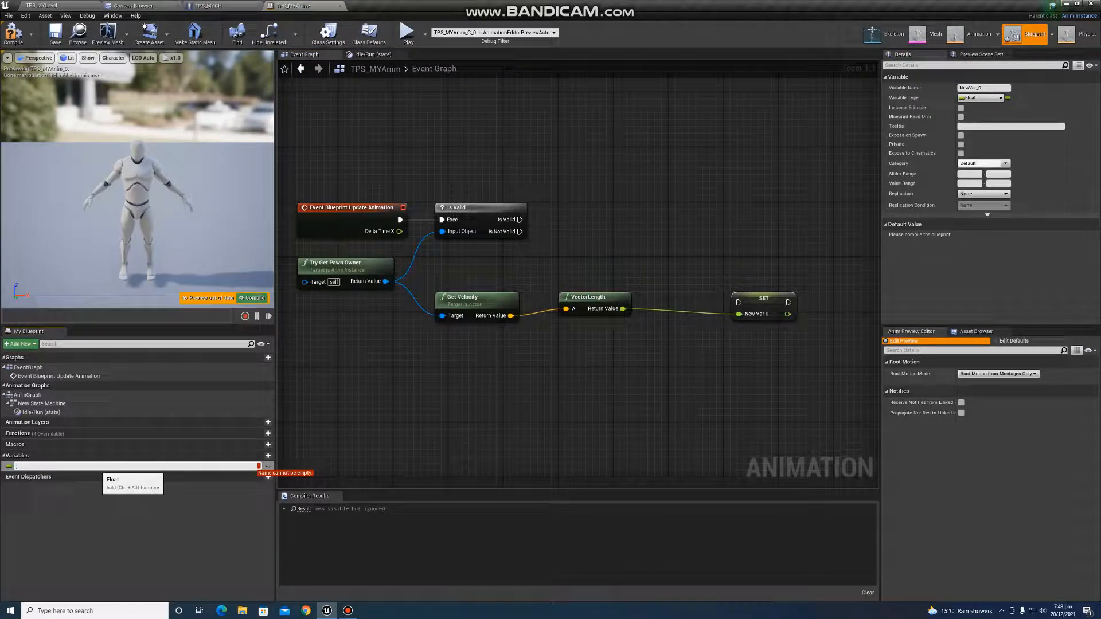
text(Speed)
key(Return)
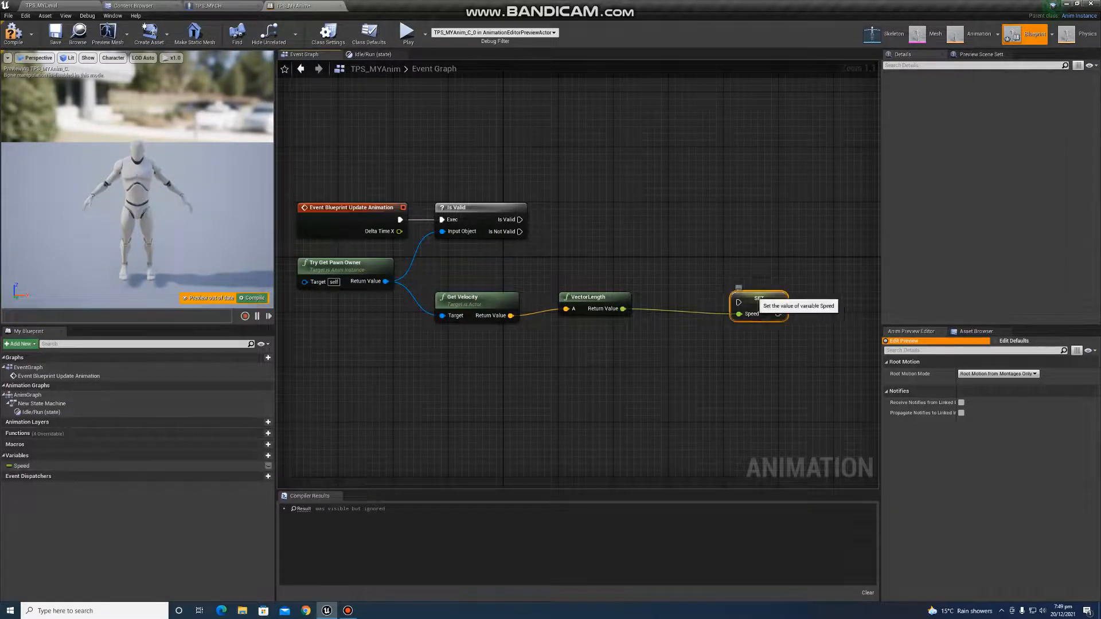
Step: Place the Speed SET node beside Is Valid and execute it from the Is Valid output, compile, and align VectorLength with Get Velocity
drag(759, 300, 635, 203)
drag(519, 219, 644, 212)
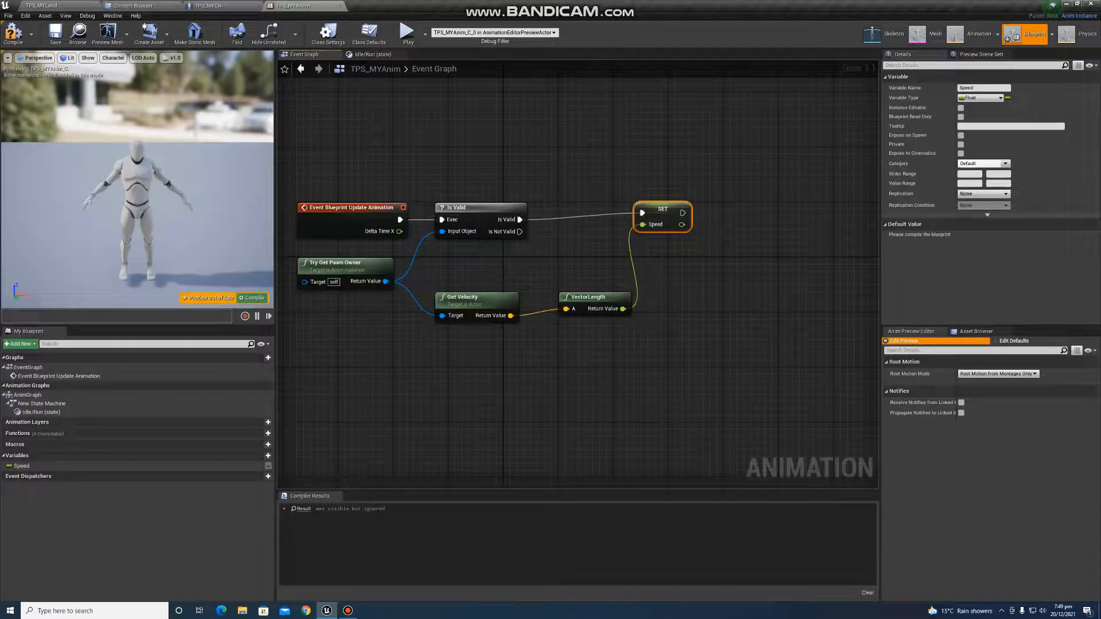
click(12, 34)
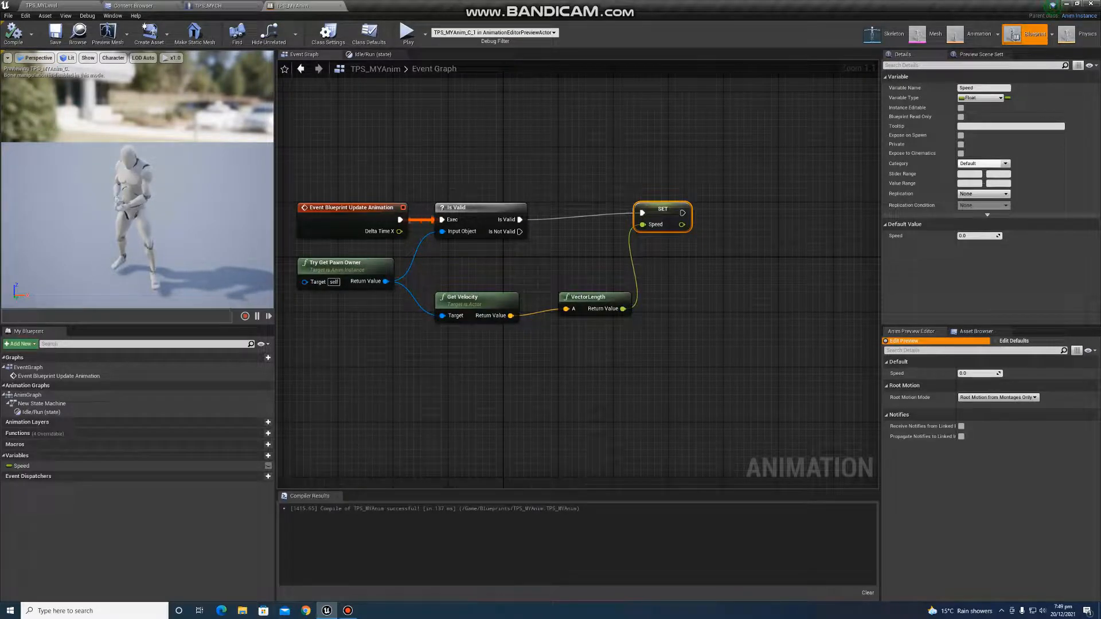
drag(568, 297, 562, 304)
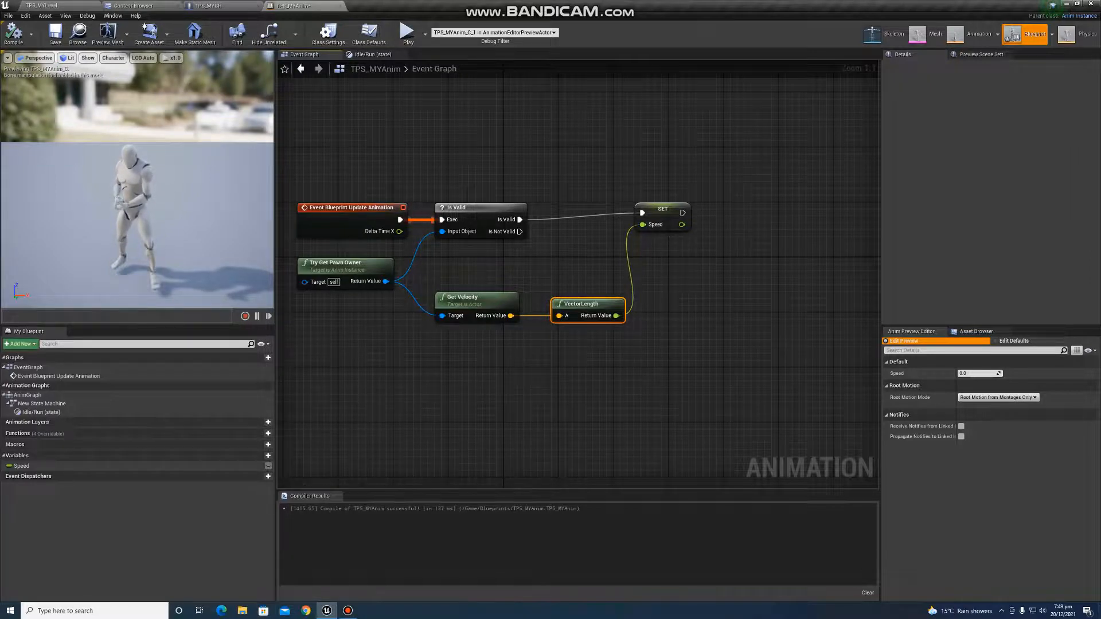
Step: In the Idle/Run state, feed the Speed variable into the TPS_MyBlendSpace player's Speed input, then compile and save the animation blueprint
click(373, 54)
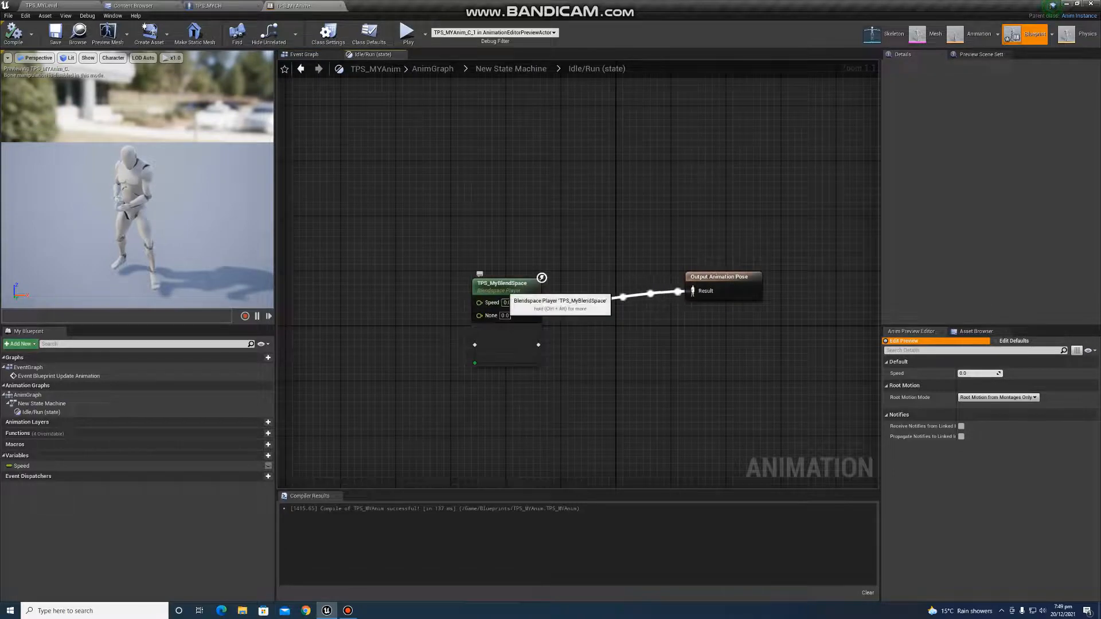
drag(503, 288, 503, 281)
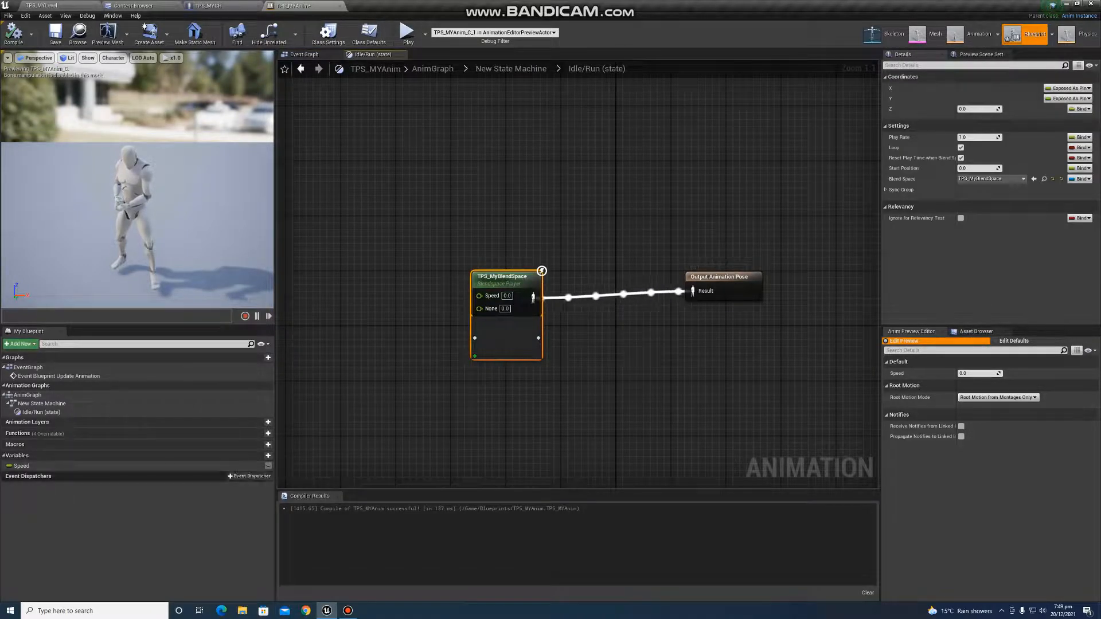
ctrl+drag(21, 465, 480, 295)
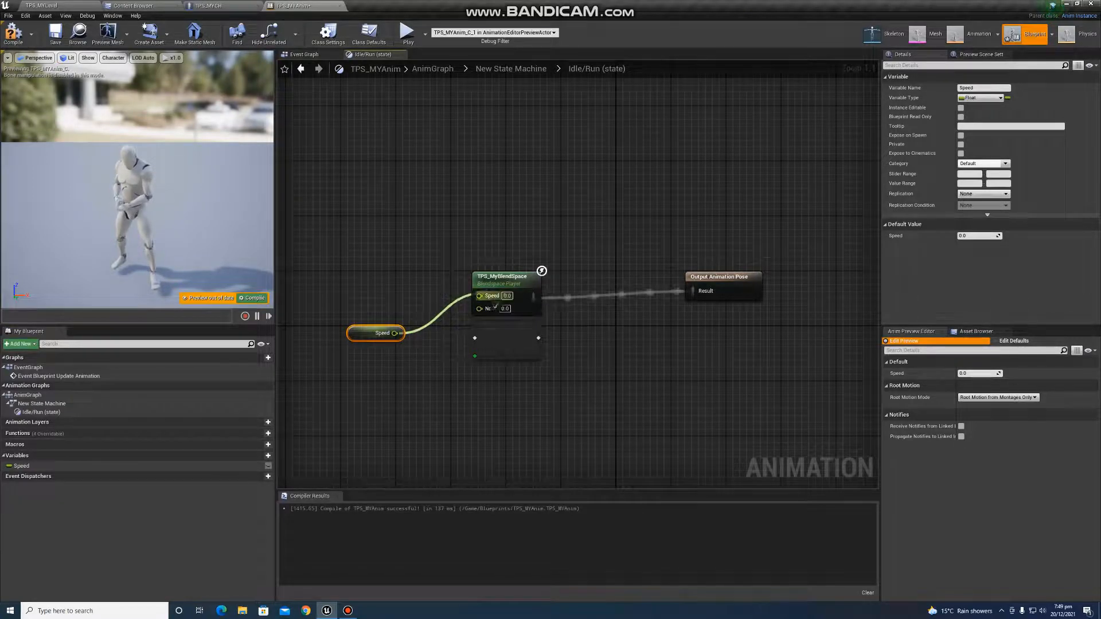
click(12, 33)
click(55, 33)
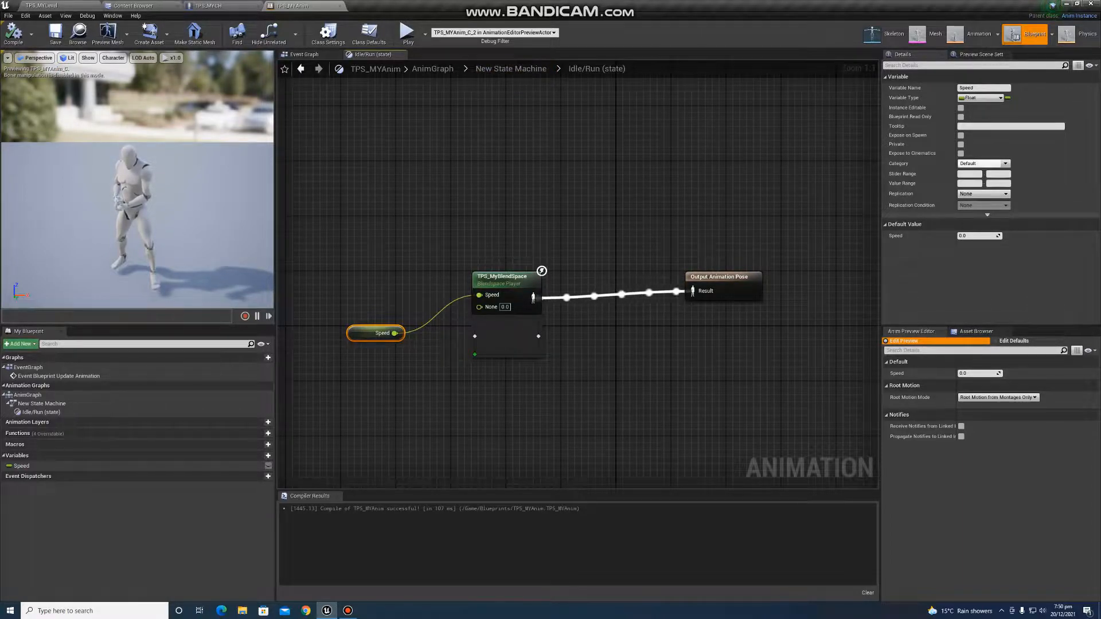
Step: Check the state machine and AnimGraph connections, then play TPS_MYLevel and move the character around to test its animation
click(511, 68)
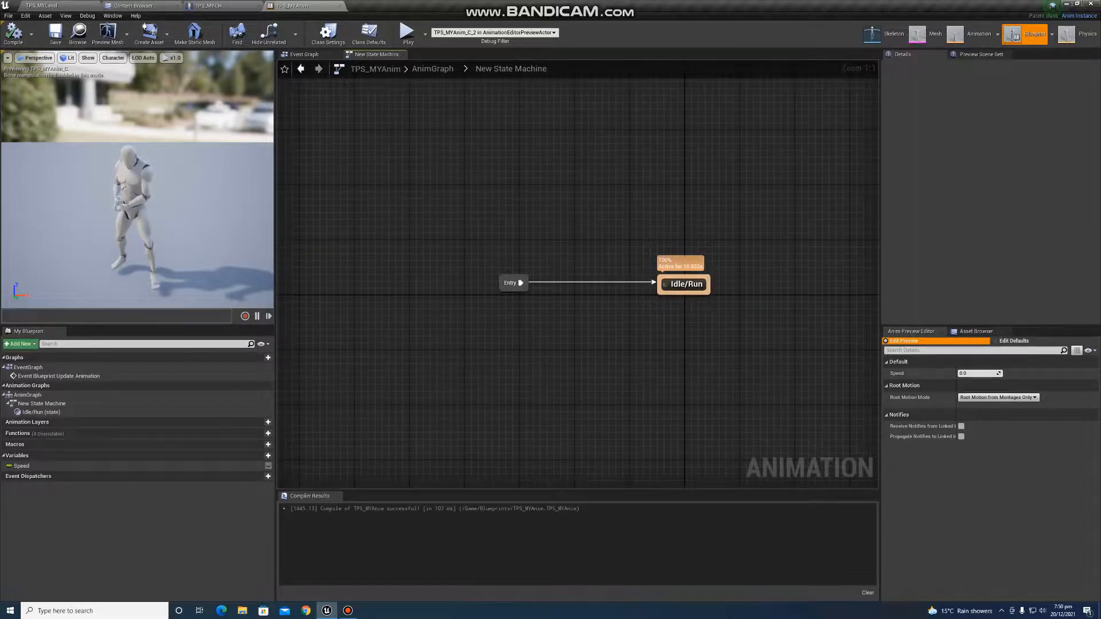
click(432, 69)
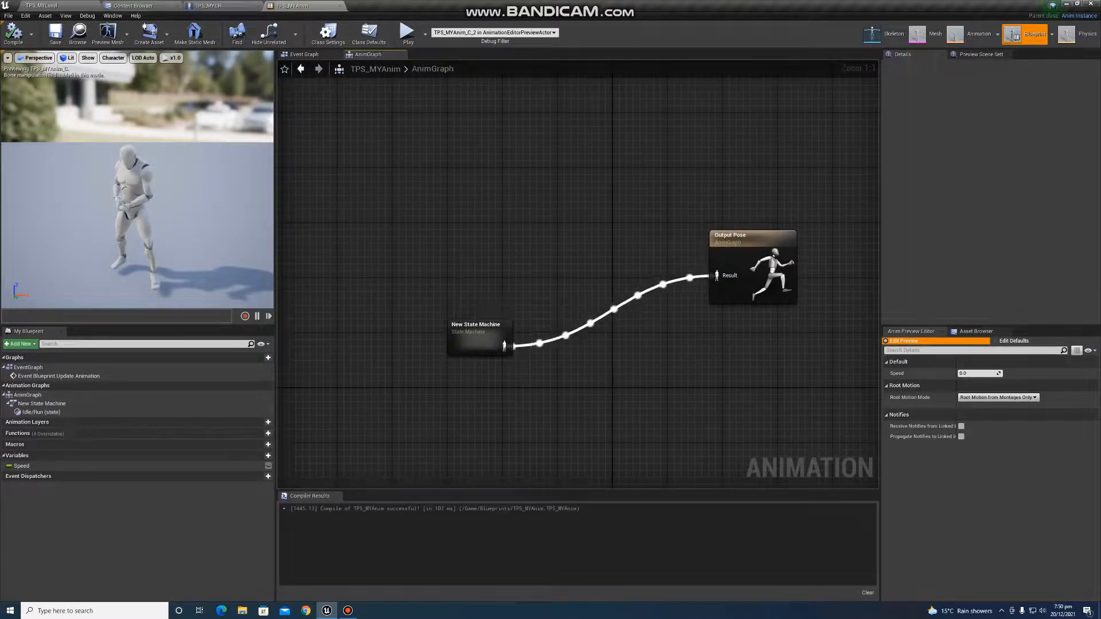
click(42, 6)
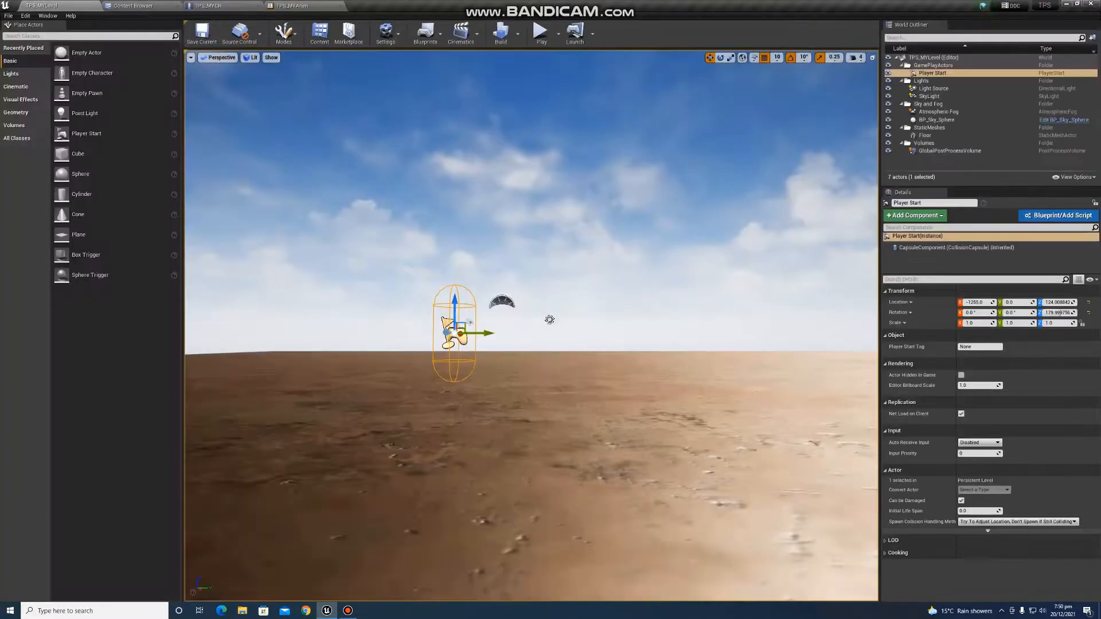
click(541, 33)
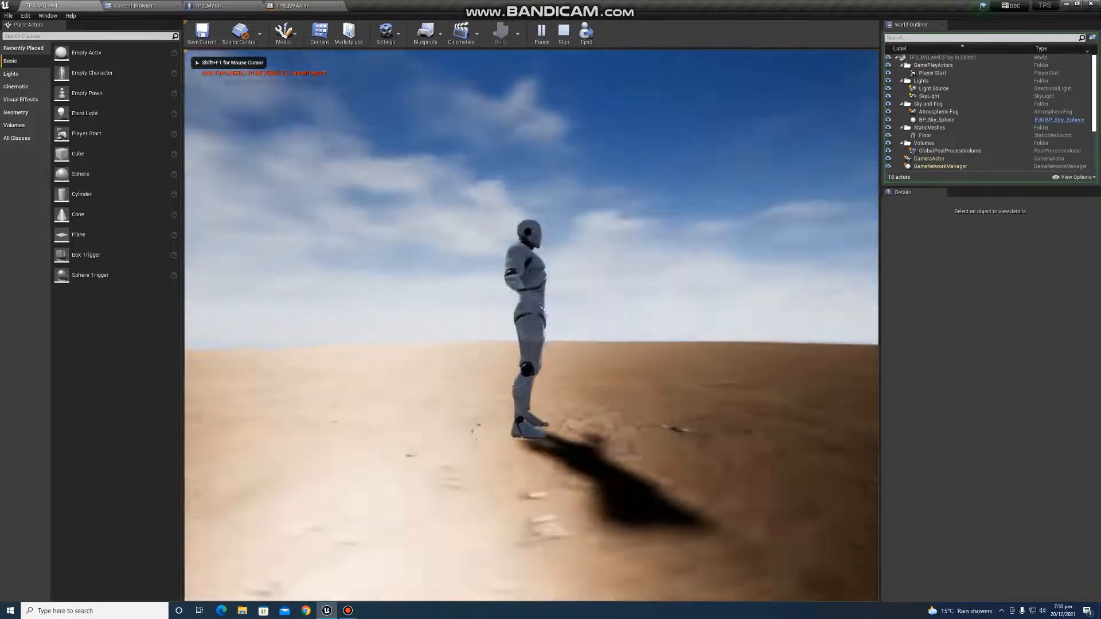
key(w)
key(a)
key(w)
key(a)
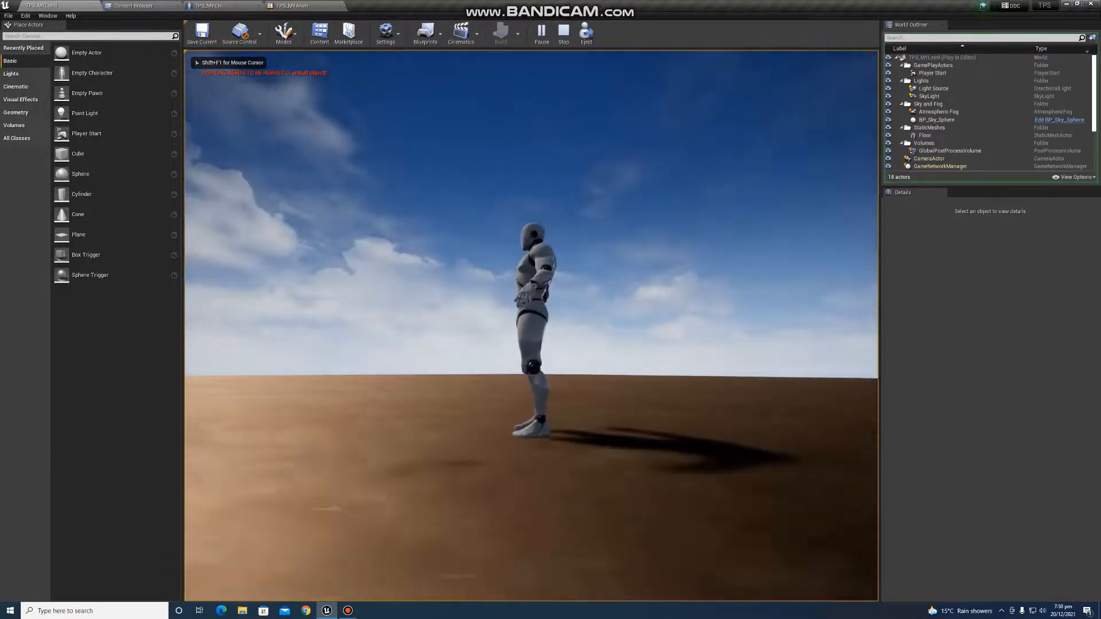
key(w)
key(a)
key(Escape)
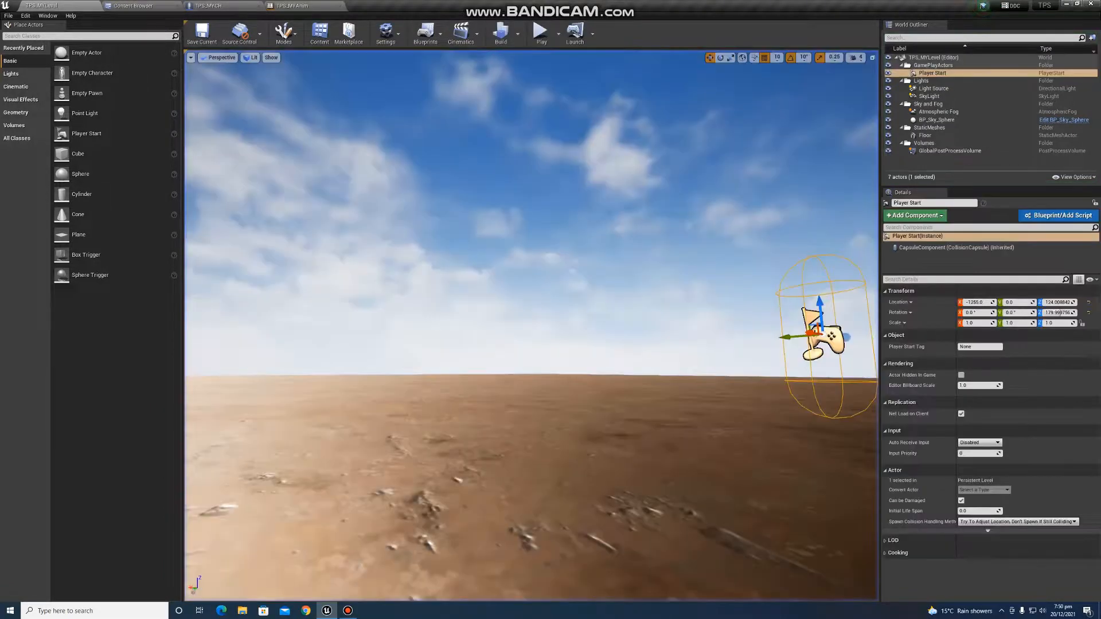
Step: Open the TPS_MYCH blueprint, set its Mesh component's Anim Class to TPS_MYAnim, and compile and save it
click(293, 5)
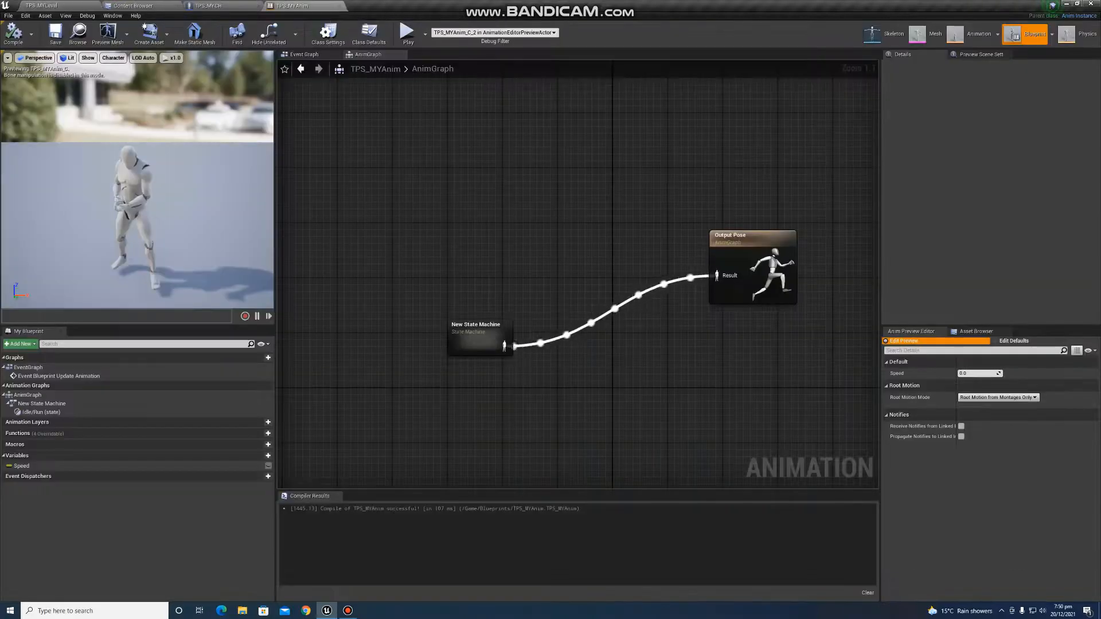
click(304, 55)
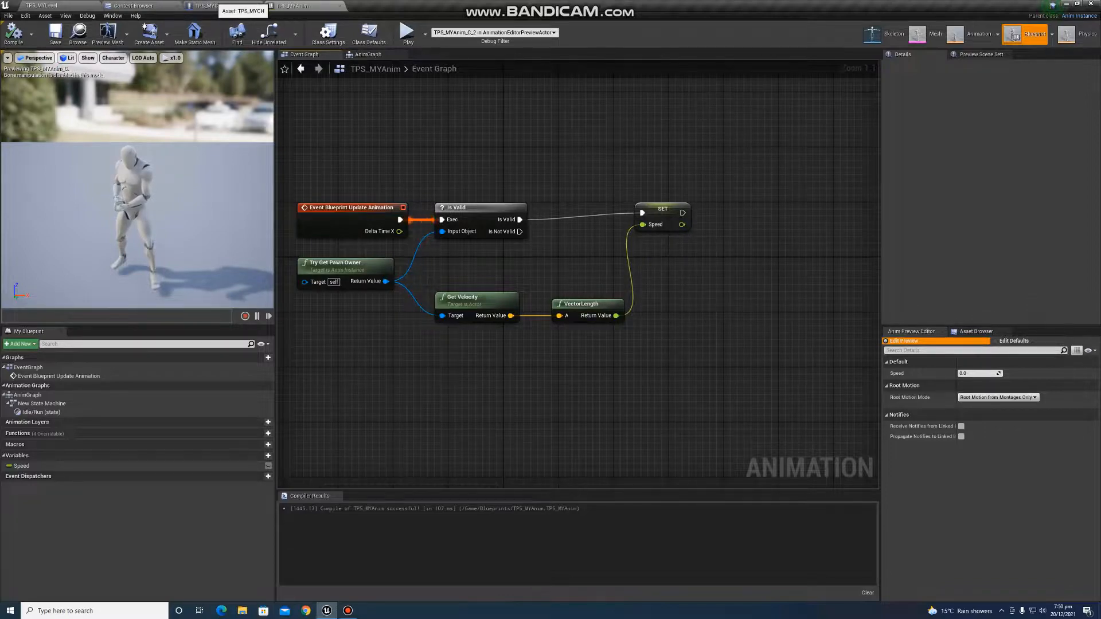
click(137, 6)
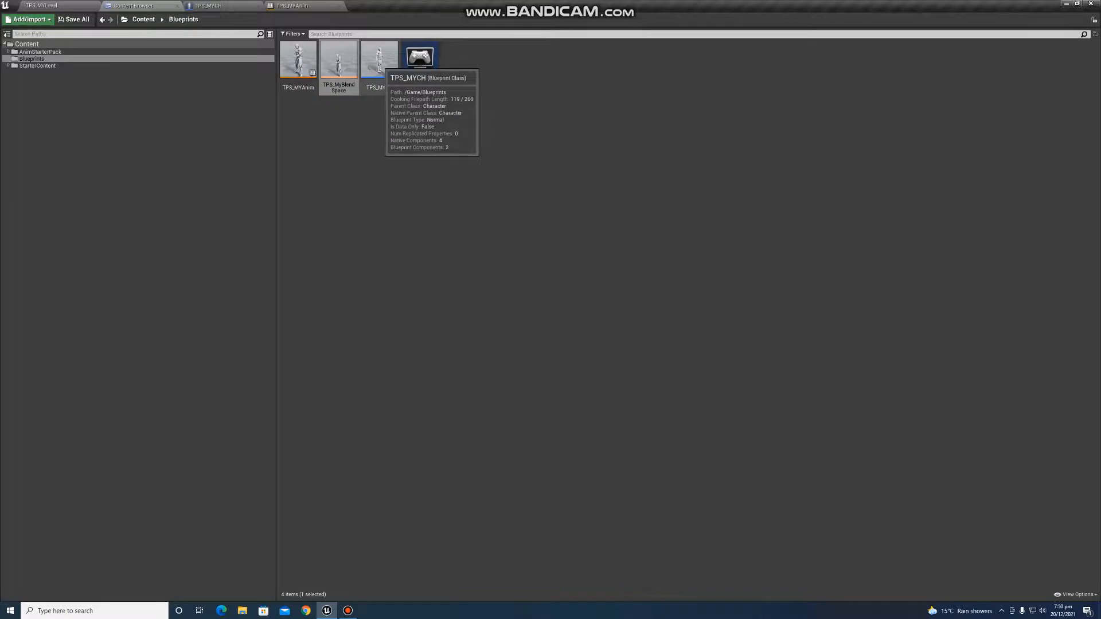
click(379, 60)
double_click(379, 60)
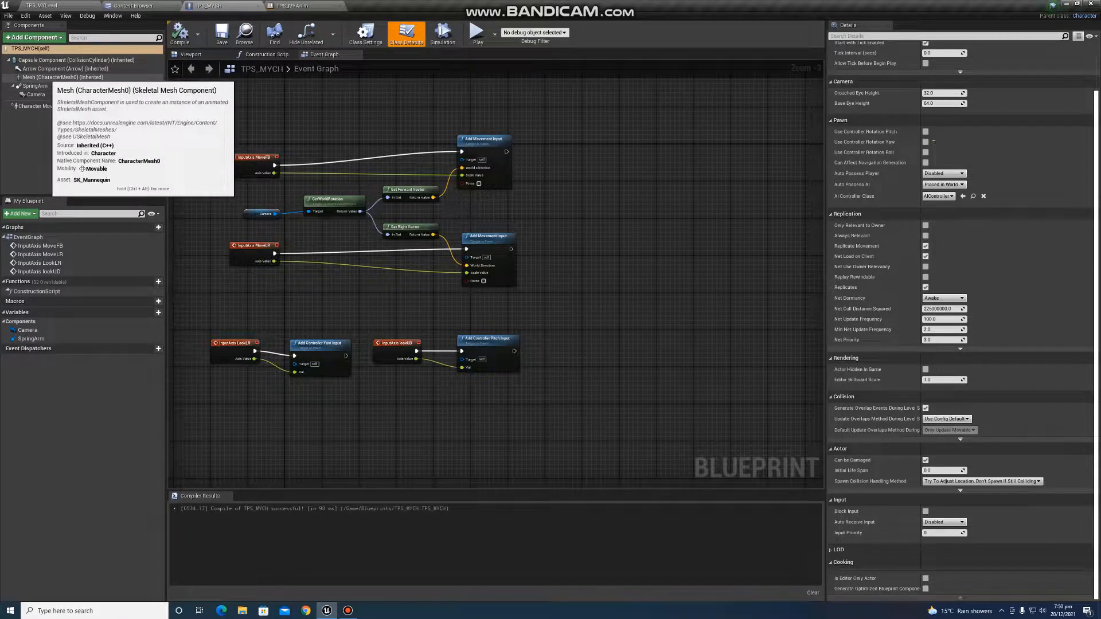
click(63, 77)
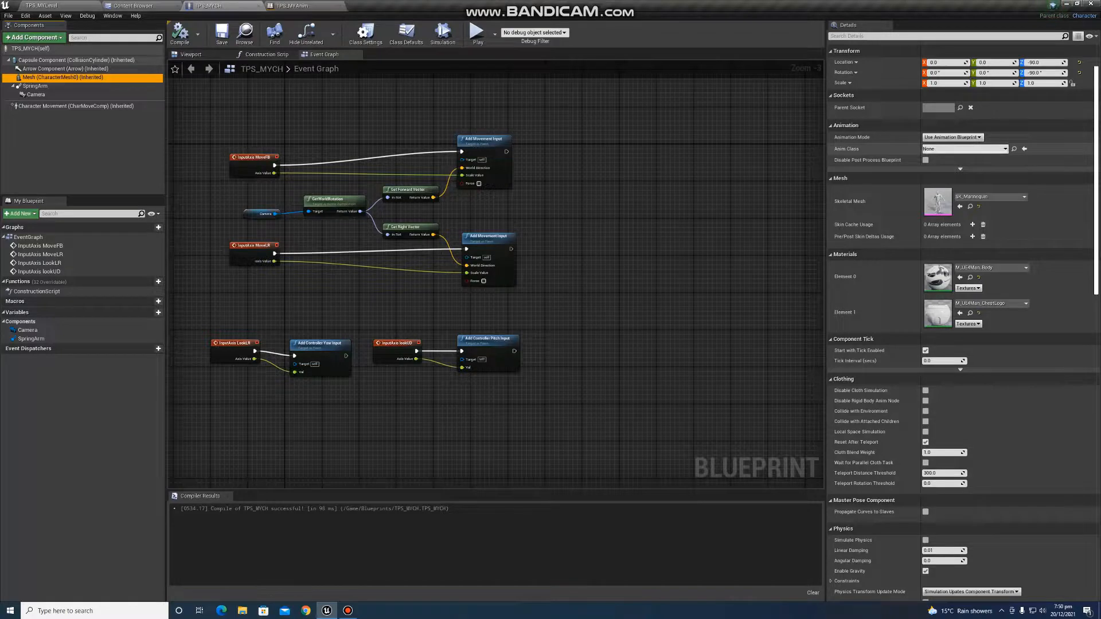
click(965, 149)
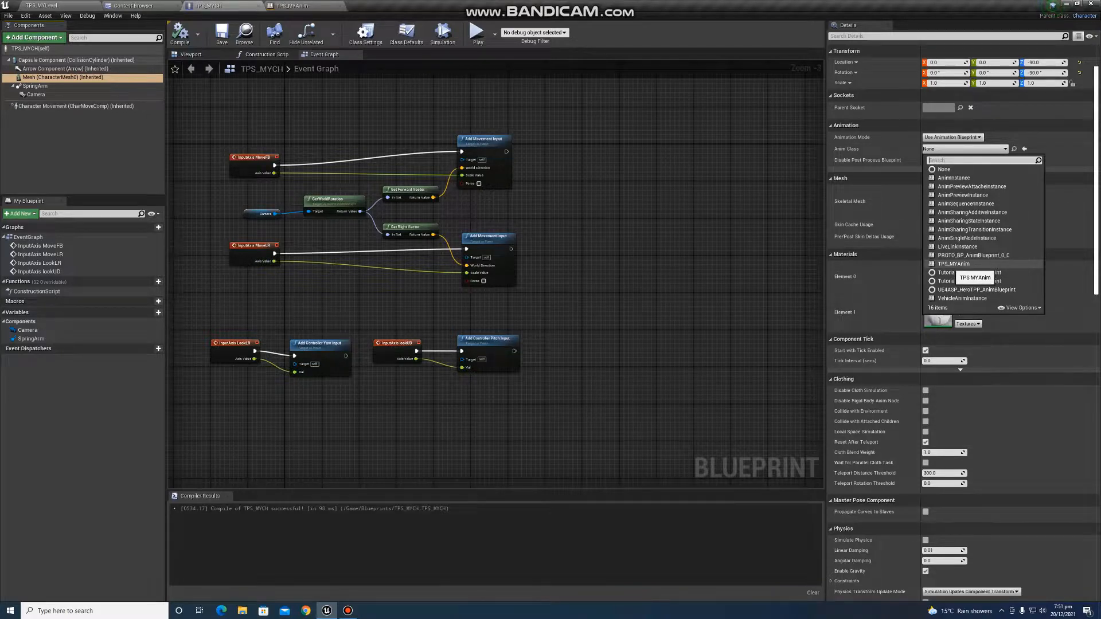
click(953, 264)
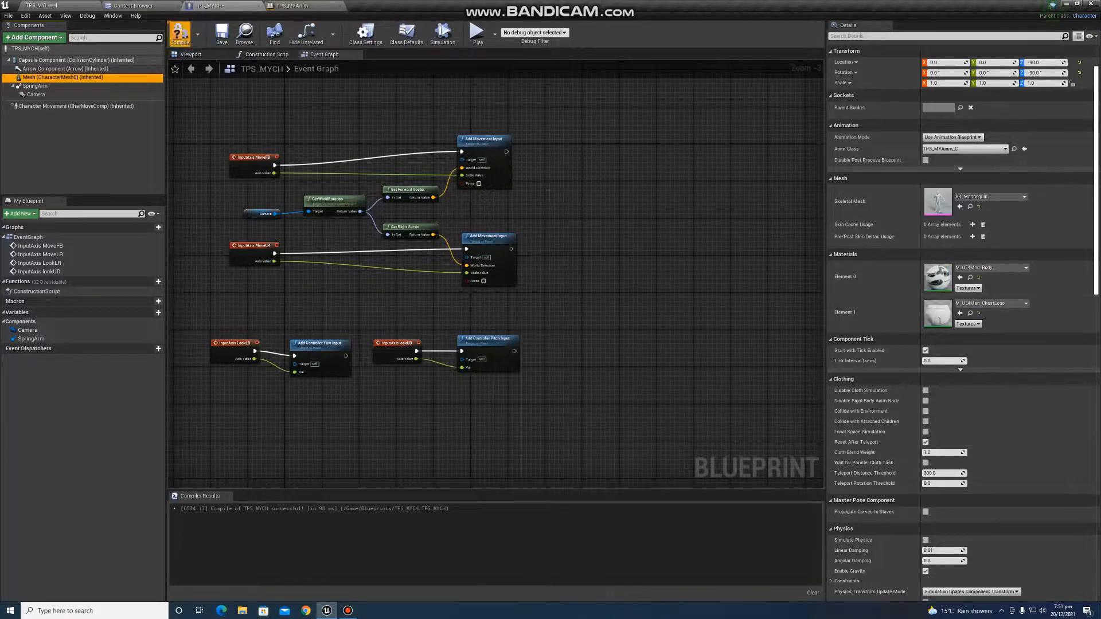
click(179, 34)
click(221, 35)
Step: Play TPS_MYLevel and move the character in all directions to check the idle-to-jog animation, ending the play session
click(41, 6)
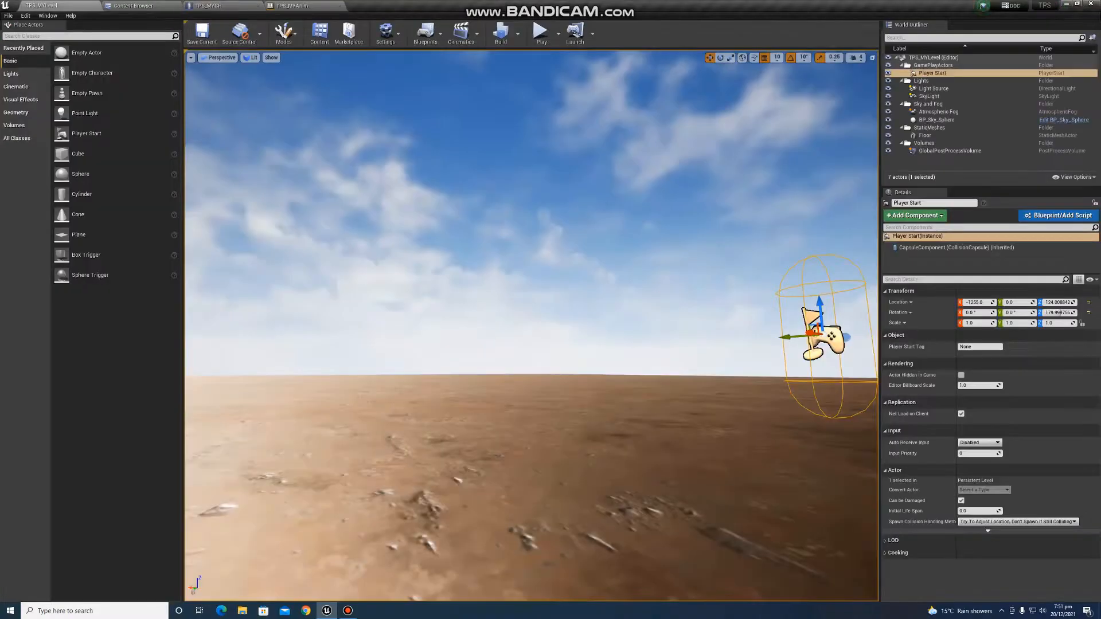
click(541, 31)
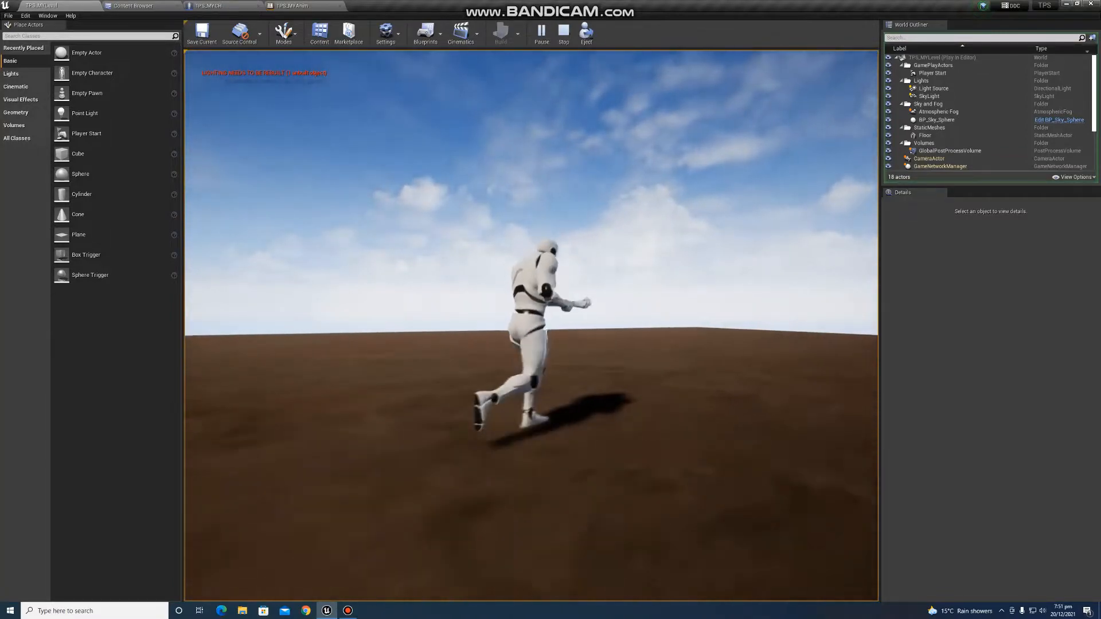
key(s)
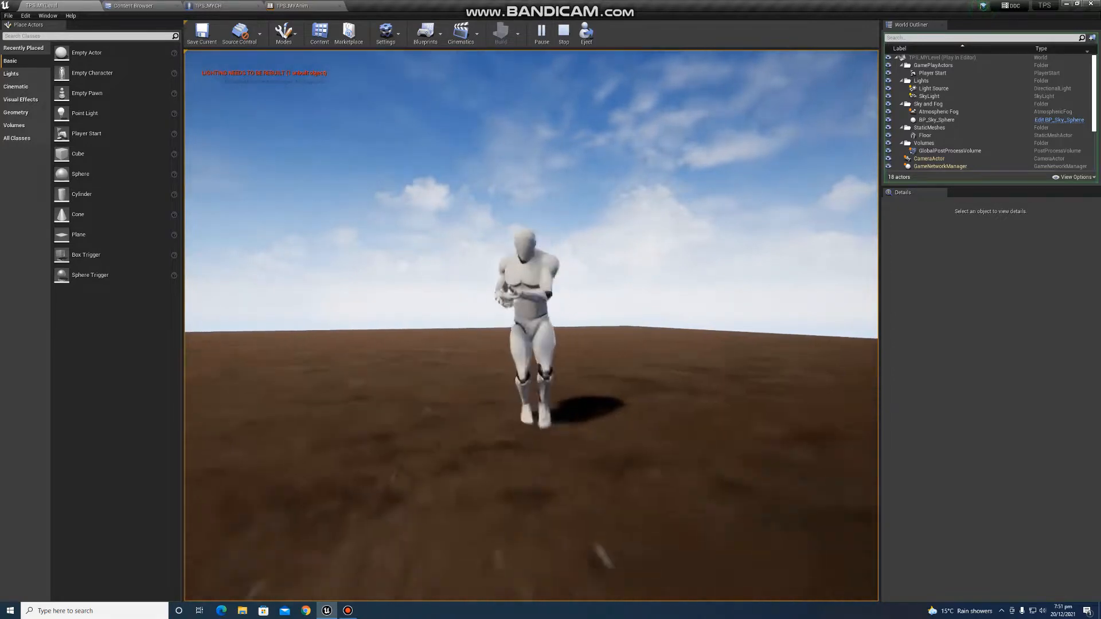
key(a)
key(d)
key(s)
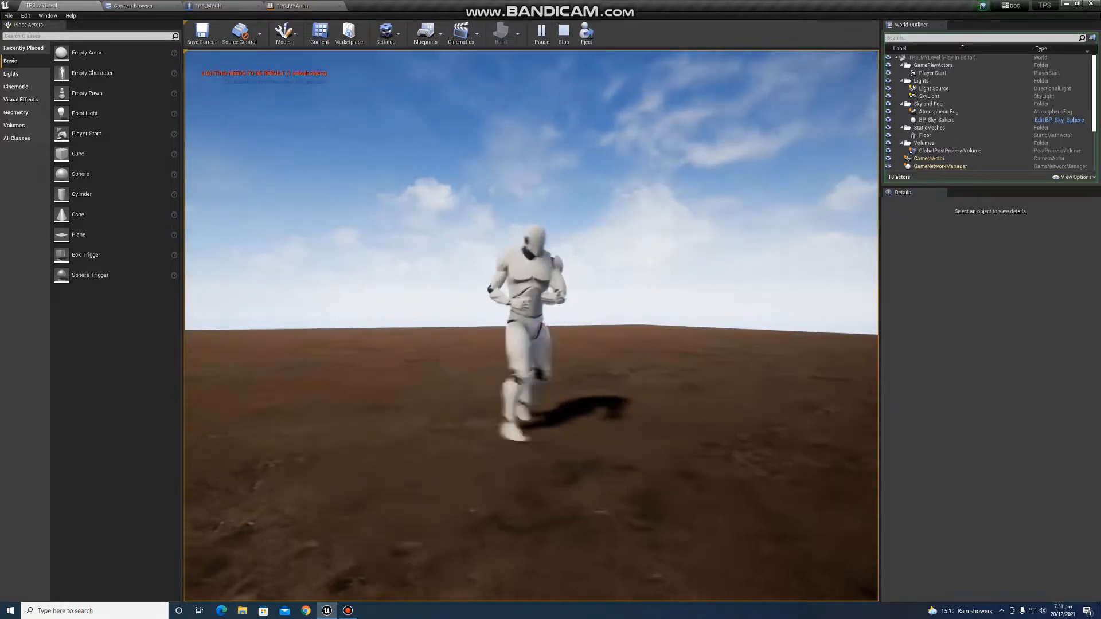
key(w)
key(s)
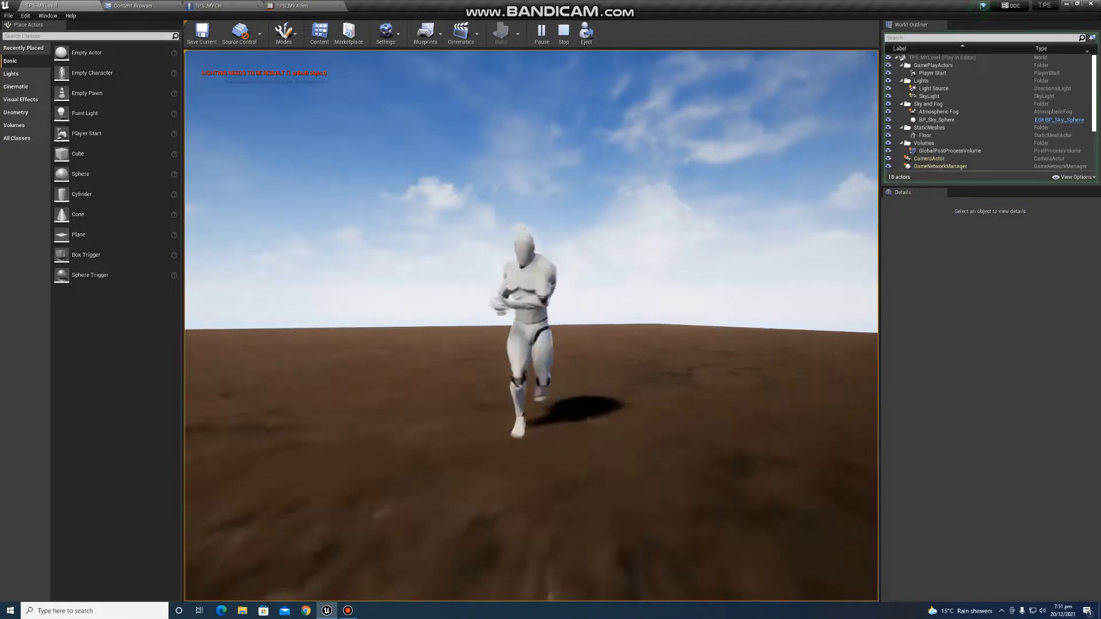
key(d)
key(s)
key(w)
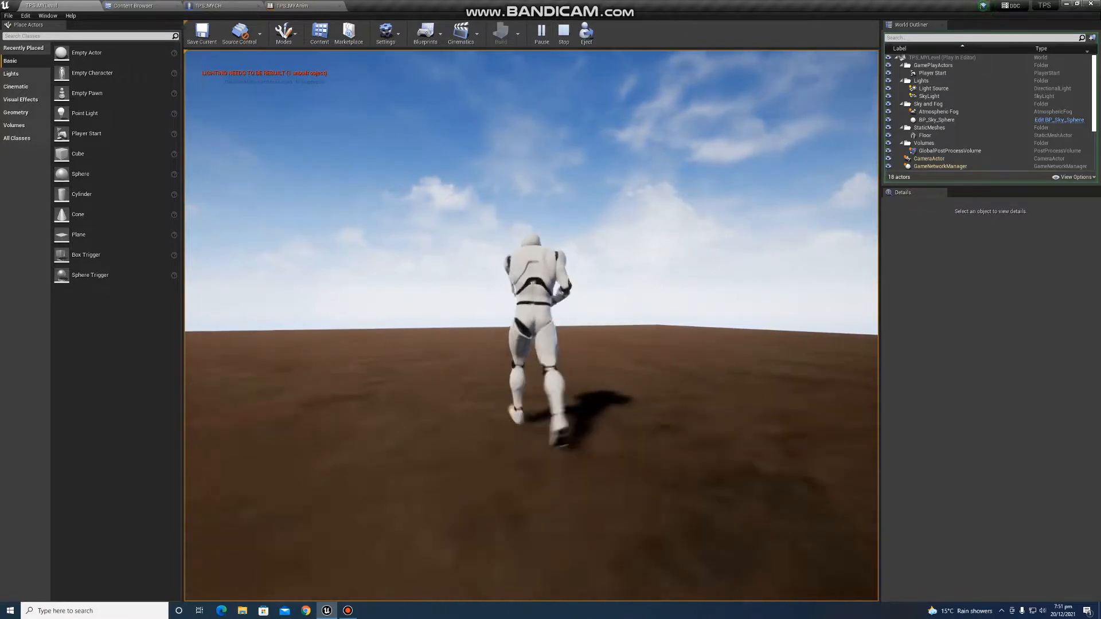
key(a)
key(s)
key(d)
key(s)
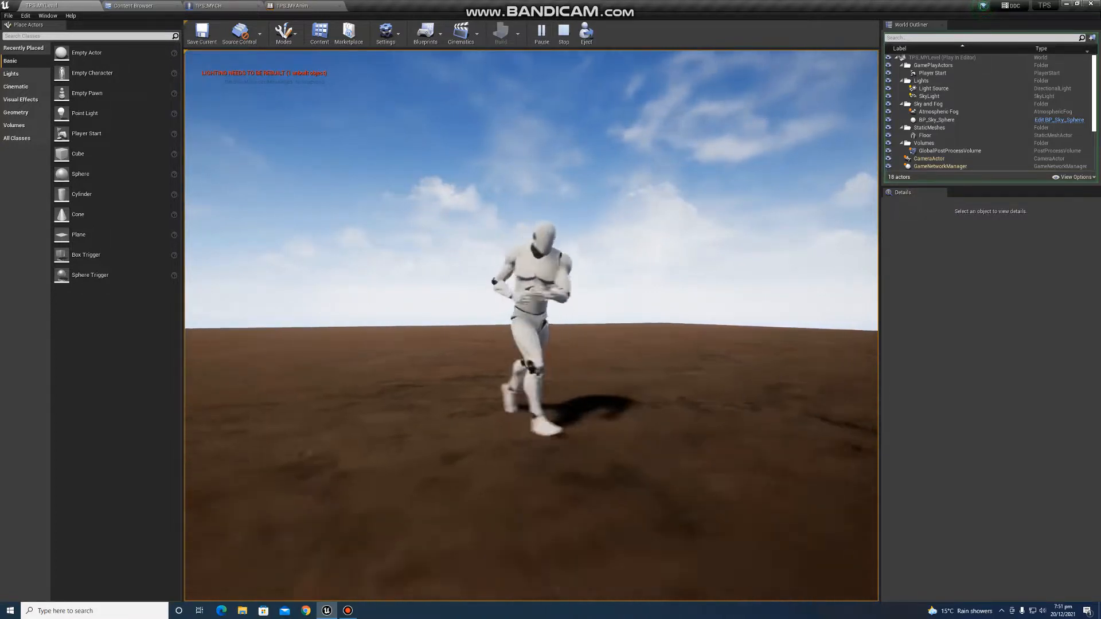
key(w)
key(s)
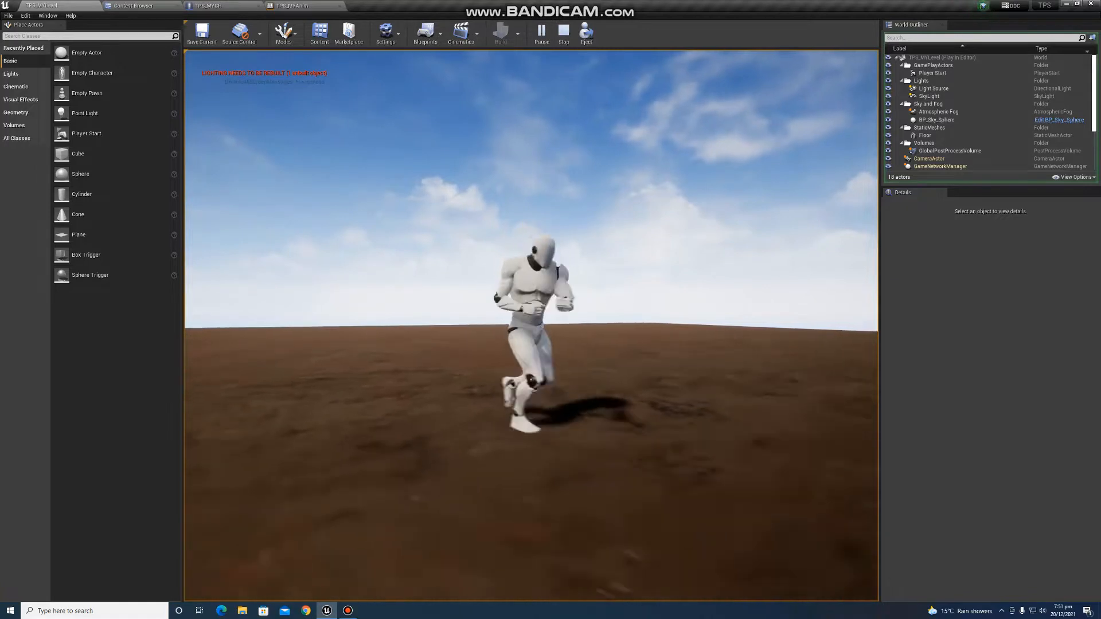
key(w)
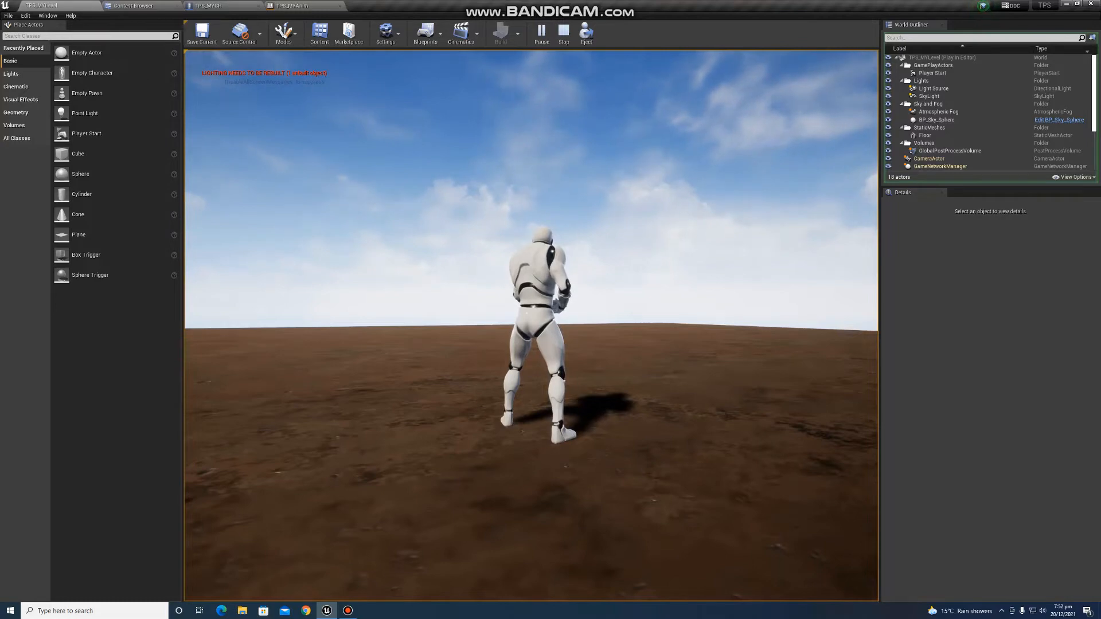
key(Escape)
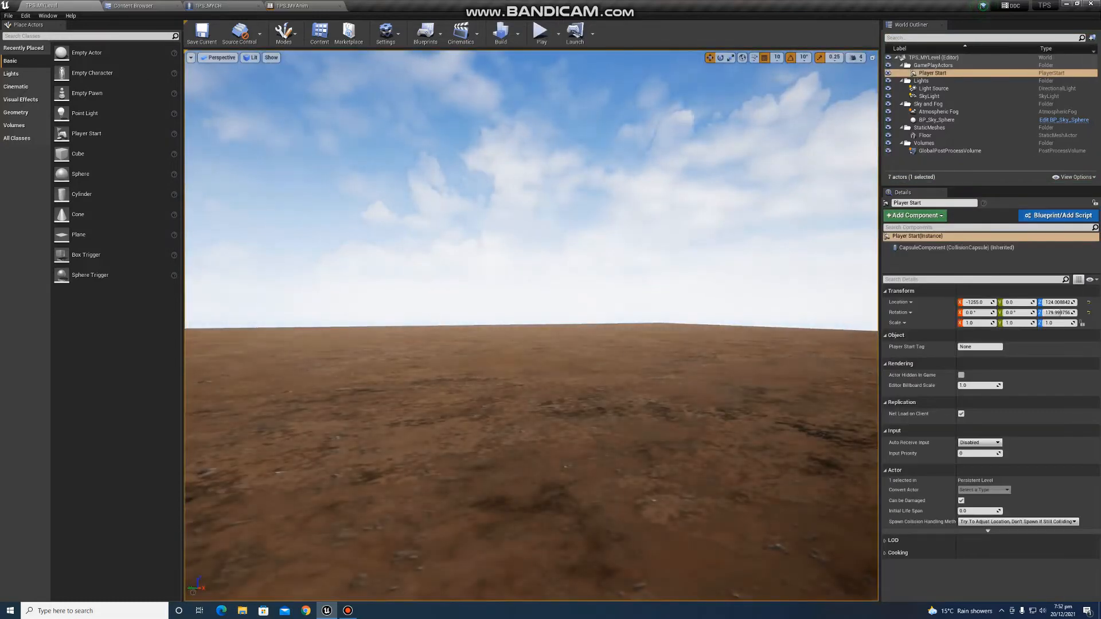